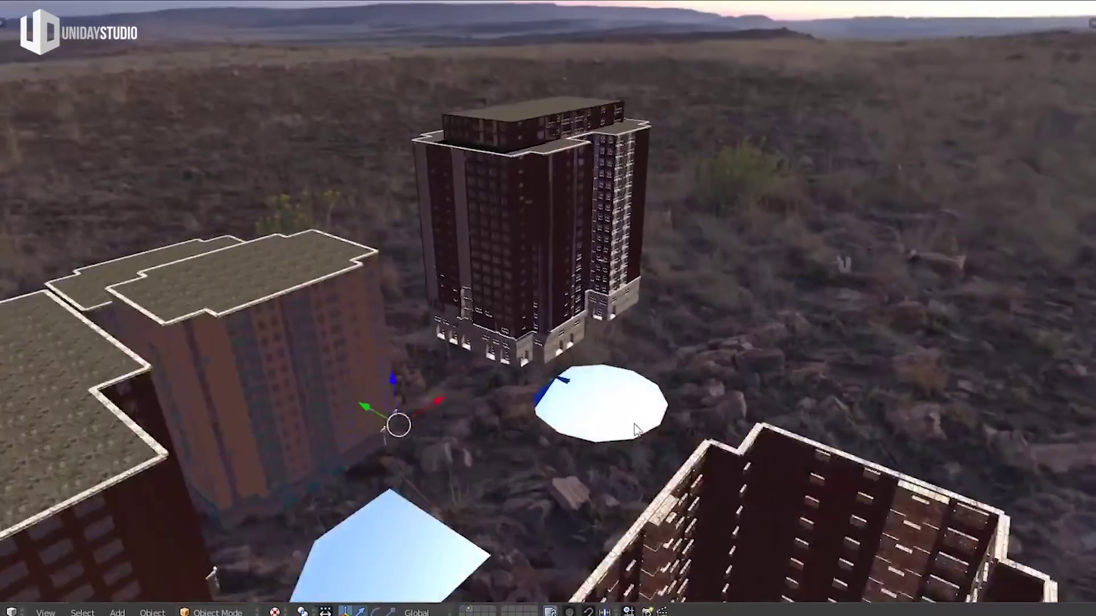
# Walk first-person toward the tower, then orbit to look down on the buildings
pyautogui.hotkey('shift', 'f')
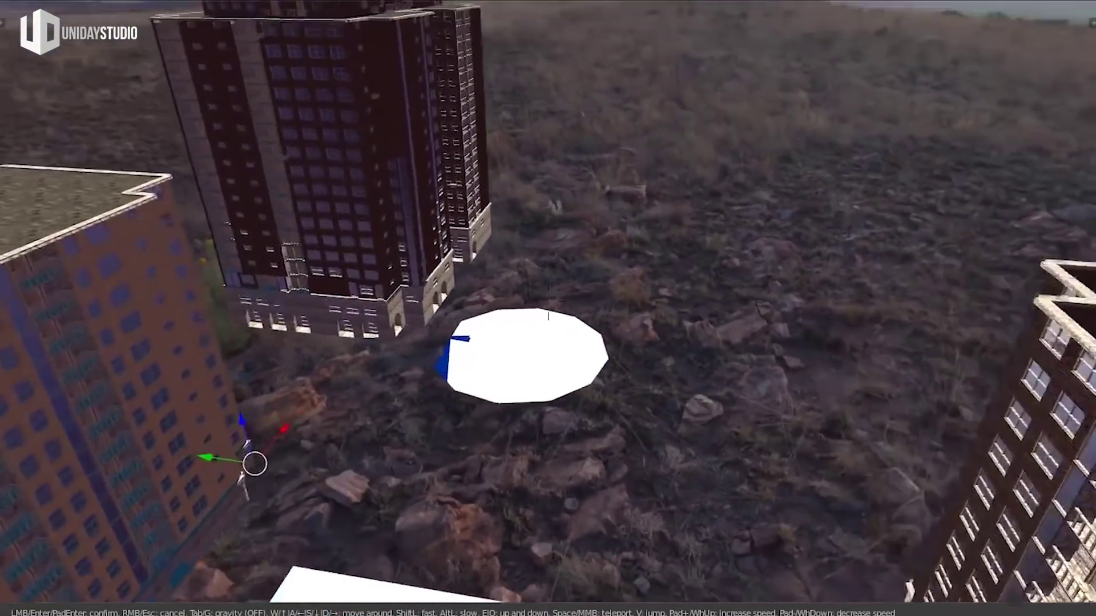
pyautogui.press('w')
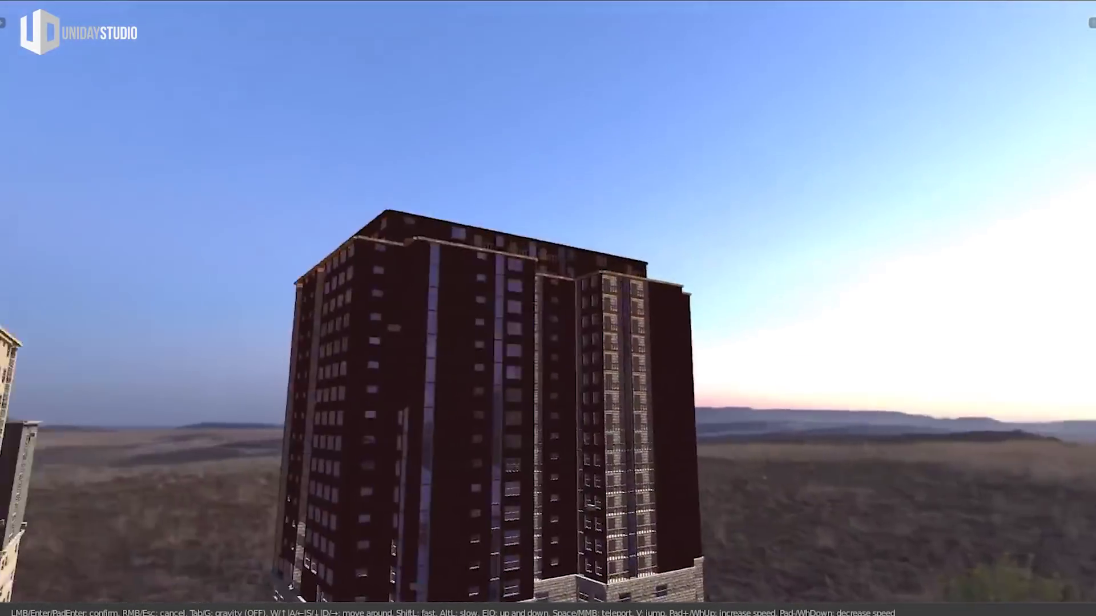
pyautogui.press('Escape')
pyautogui.moveTo(550, 306)
pyautogui.mouseDown(button='middle')
pyautogui.moveTo(528, 387)
pyautogui.moveTo(854, 418)
pyautogui.mouseUp(button='middle')
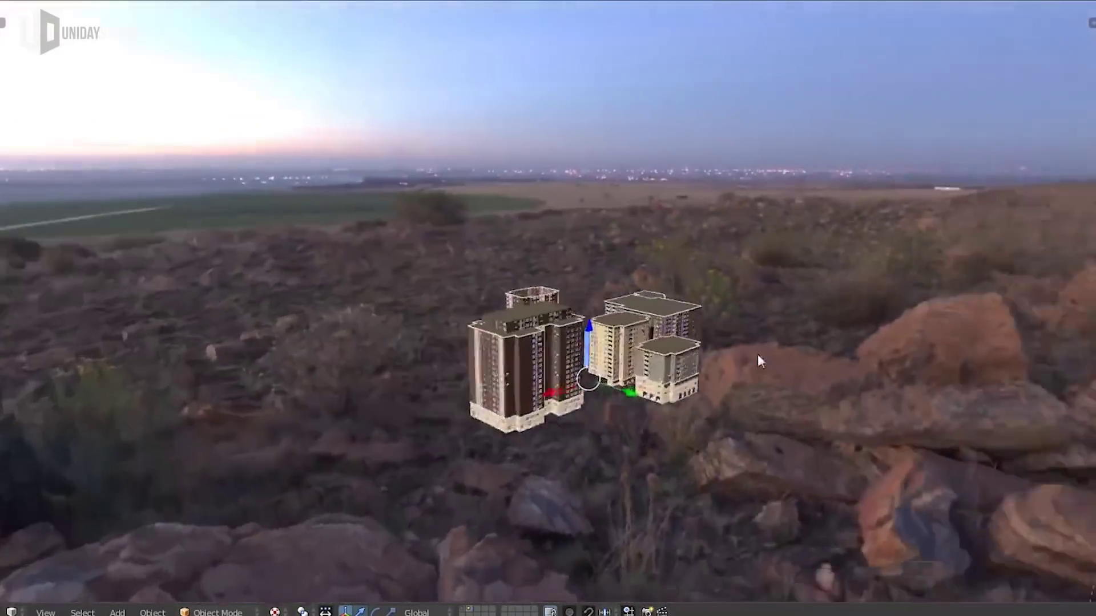
# Turn off World Background in the viewport display settings and orbit to see the plain sky
pyautogui.press('n')
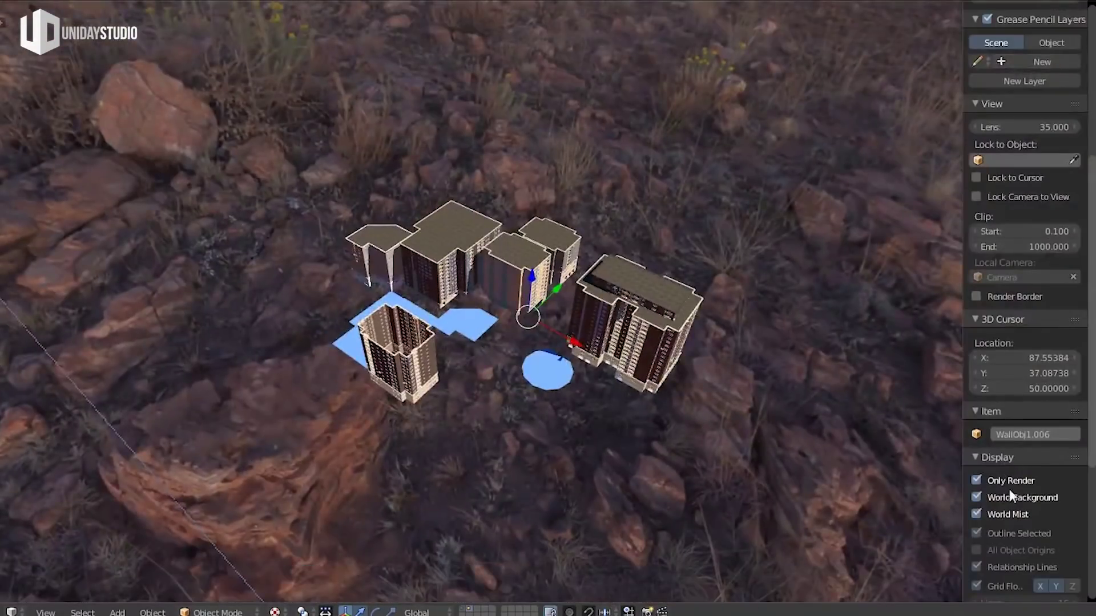
pyautogui.scroll(-2, 990, 549)
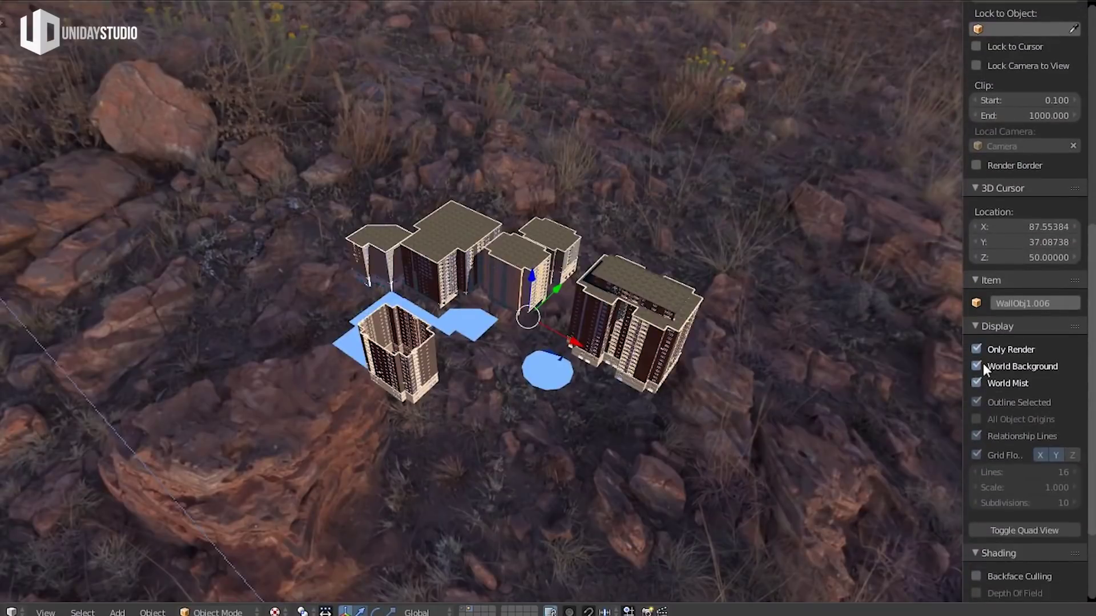
pyautogui.click(977, 368)
pyautogui.press('n')
pyautogui.moveTo(570, 342)
pyautogui.mouseDown(button='middle')
pyautogui.moveTo(779, 256)
pyautogui.moveTo(734, 313)
pyautogui.moveTo(755, 272)
pyautogui.mouseUp(button='middle')
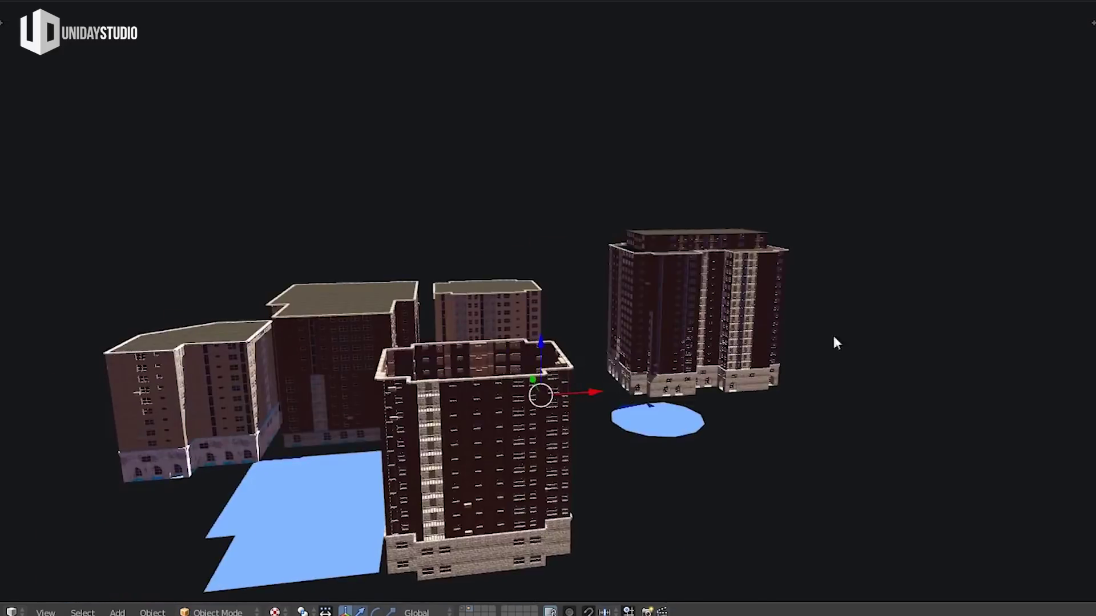
pyautogui.moveTo(746, 339)
pyautogui.mouseDown(button='middle')
pyautogui.moveTo(821, 349)
pyautogui.moveTo(767, 374)
pyautogui.mouseUp(button='middle')
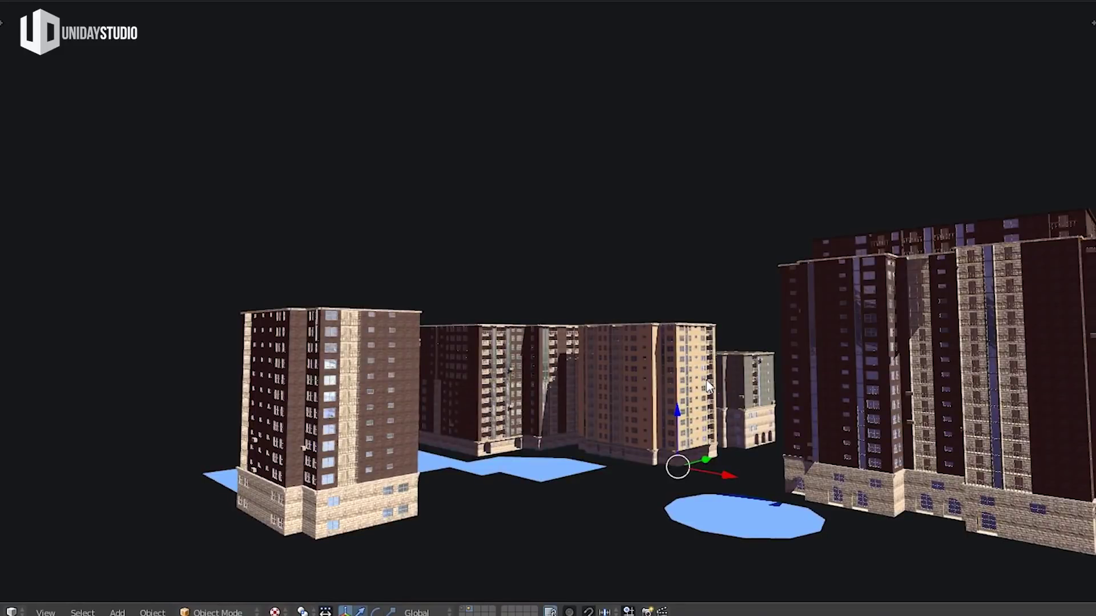
pyautogui.moveTo(468, 335)
pyautogui.mouseDown(button='middle')
pyautogui.moveTo(673, 289)
pyautogui.moveTo(439, 269)
pyautogui.mouseUp(button='middle')
# Turn World Background back on and restore the layout showing the World settings
pyautogui.press('n')
pyautogui.click(1007, 365)
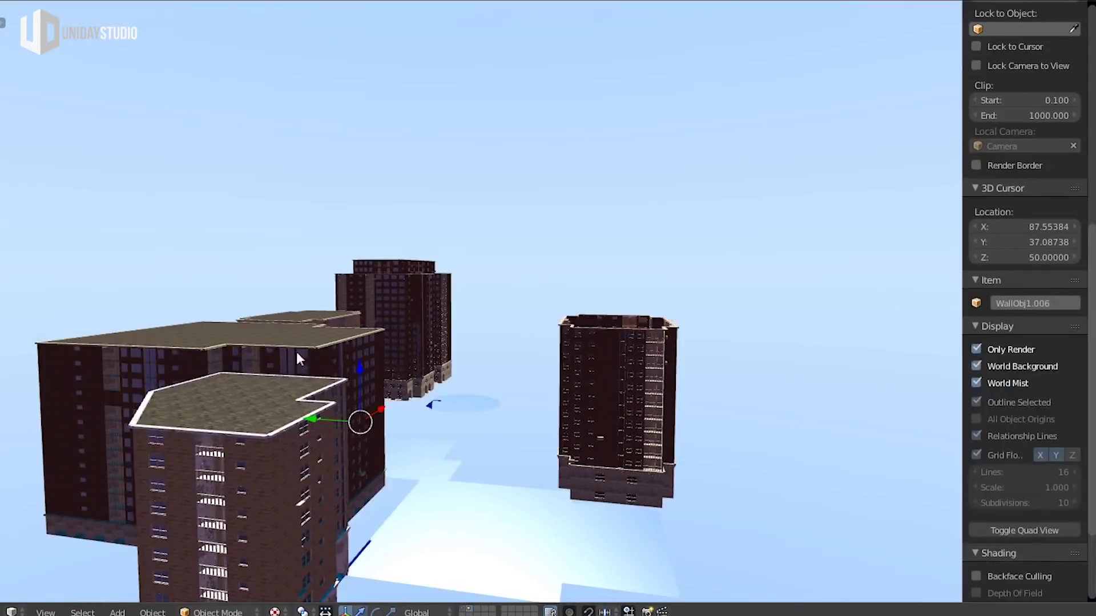
pyautogui.press('n')
pyautogui.moveTo(580, 305)
pyautogui.mouseDown(button='middle')
pyautogui.moveTo(640, 334)
pyautogui.moveTo(676, 183)
pyautogui.moveTo(568, 360)
pyautogui.moveTo(803, 373)
pyautogui.moveTo(618, 357)
pyautogui.moveTo(606, 386)
pyautogui.moveTo(563, 389)
pyautogui.moveTo(759, 296)
pyautogui.mouseUp(button='middle')
pyautogui.scroll(-5, 640, 334)
pyautogui.scroll(5, 568, 359)
pyautogui.hotkey('ctrl', 'Up')
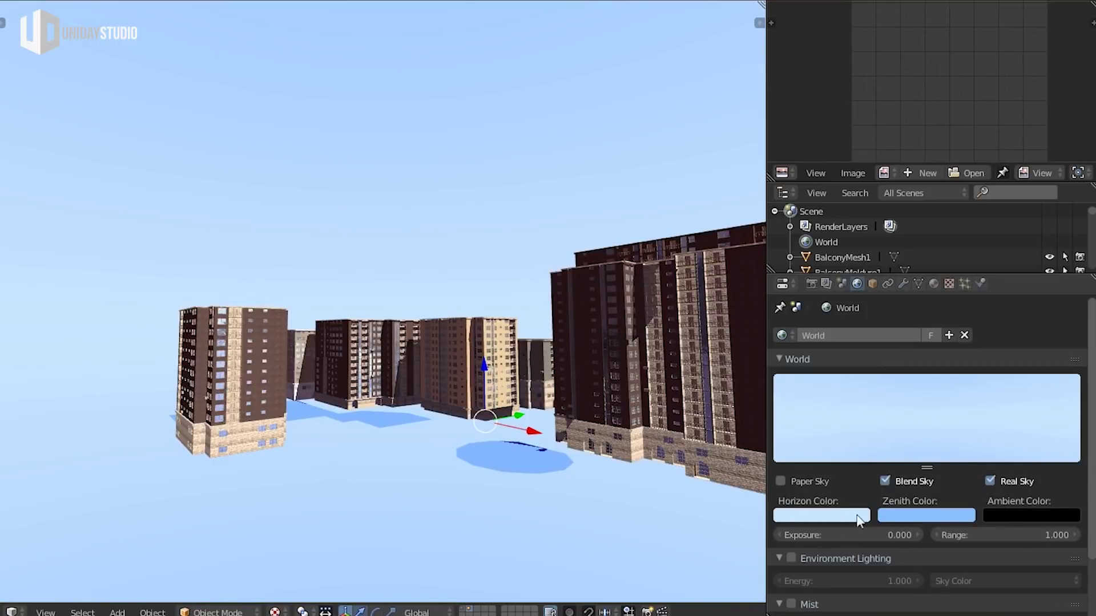
# Make the World zenith colour a saturated blue, keeping the pale horizon, and orbit to check the blend
pyautogui.click(890, 516)
pyautogui.click(882, 376)
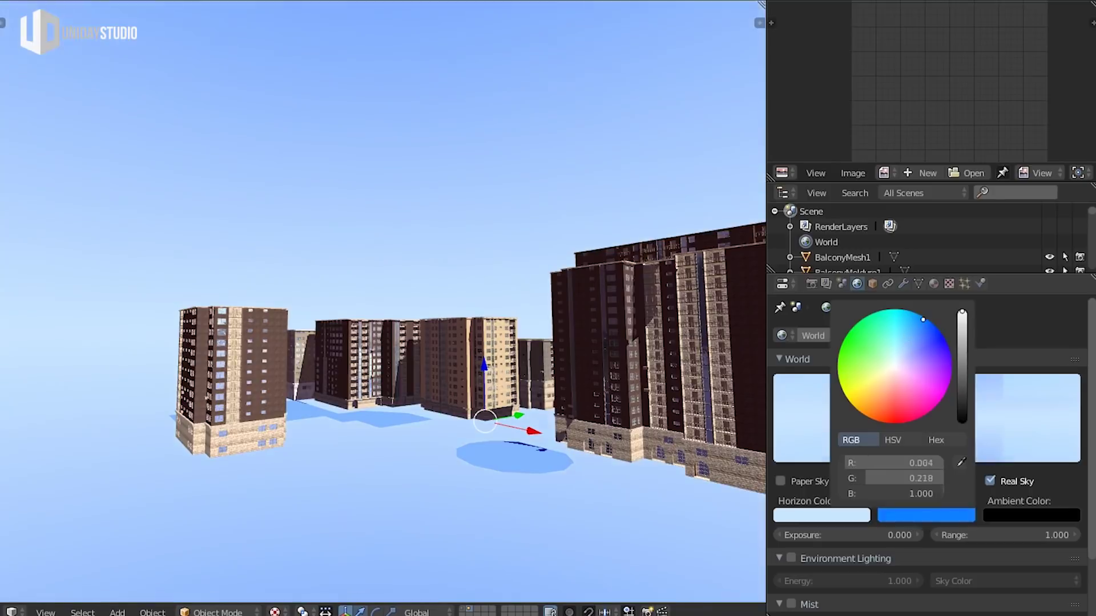
pyautogui.moveTo(477, 74); pyautogui.dragTo(445, 316, button='middle')
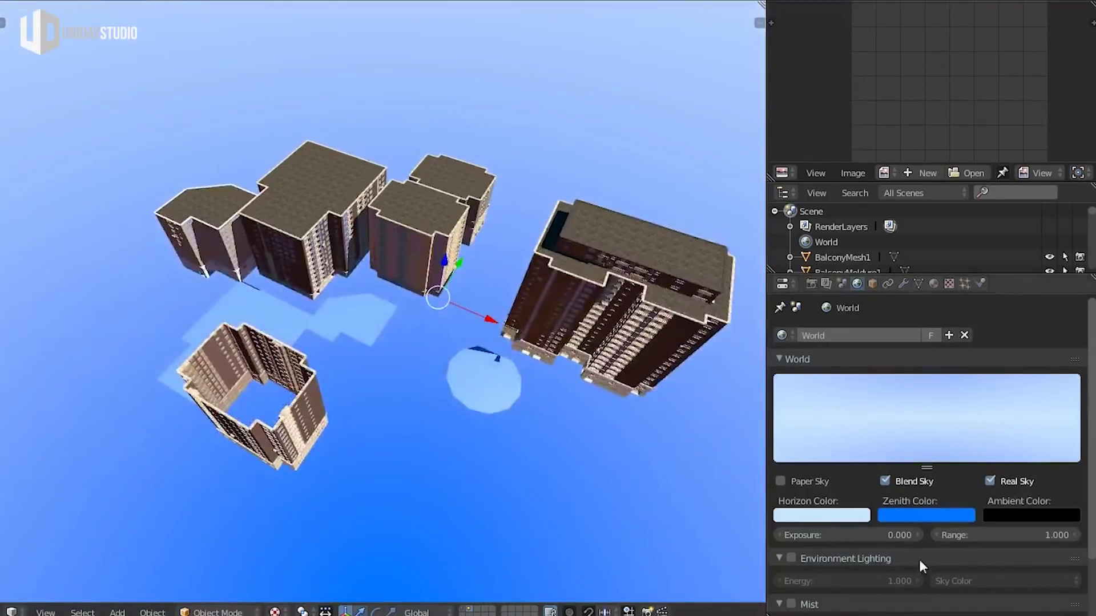
pyautogui.click(824, 516)
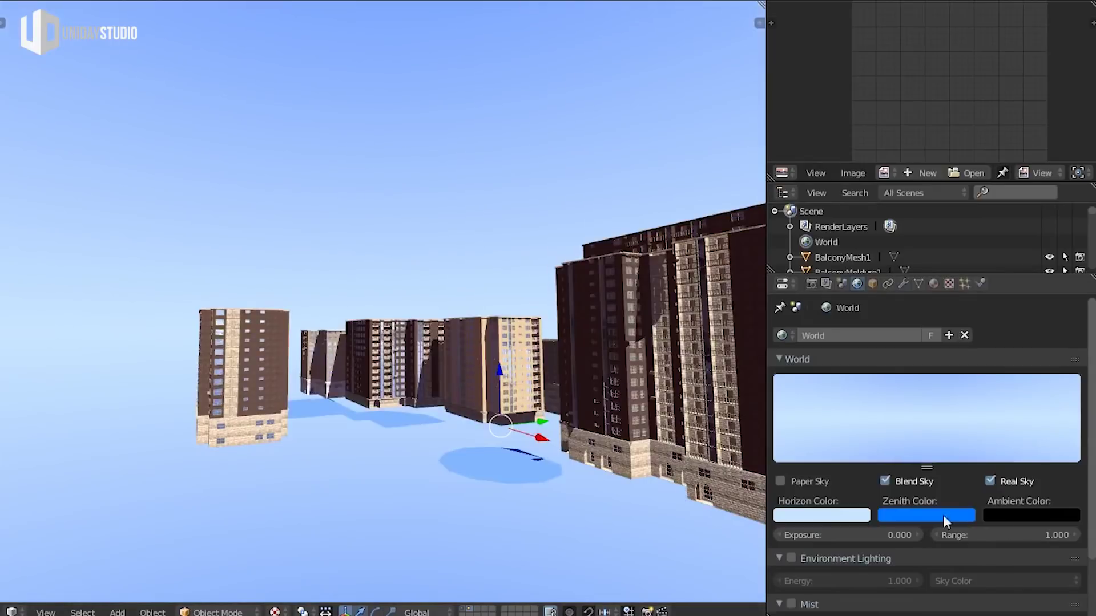
pyautogui.moveTo(302, 358)
pyautogui.mouseDown(button='middle')
pyautogui.moveTo(569, 367)
pyautogui.moveTo(439, 368)
pyautogui.mouseUp(button='middle')
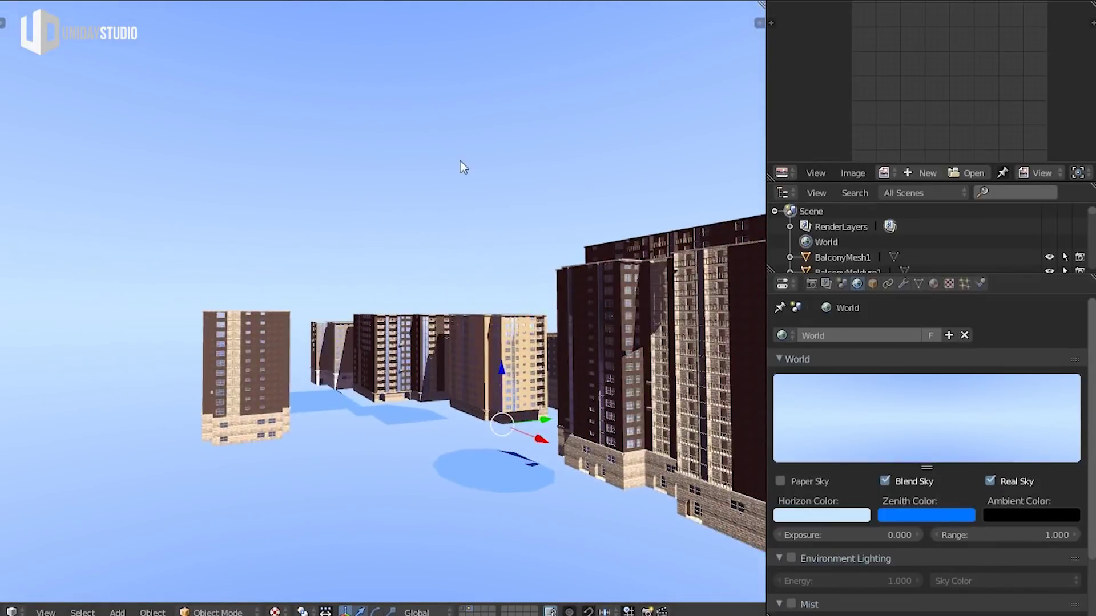
pyautogui.moveTo(52, 235)
pyautogui.mouseDown(button='middle')
pyautogui.moveTo(286, 306)
pyautogui.moveTo(484, 76)
pyautogui.mouseUp(button='middle')
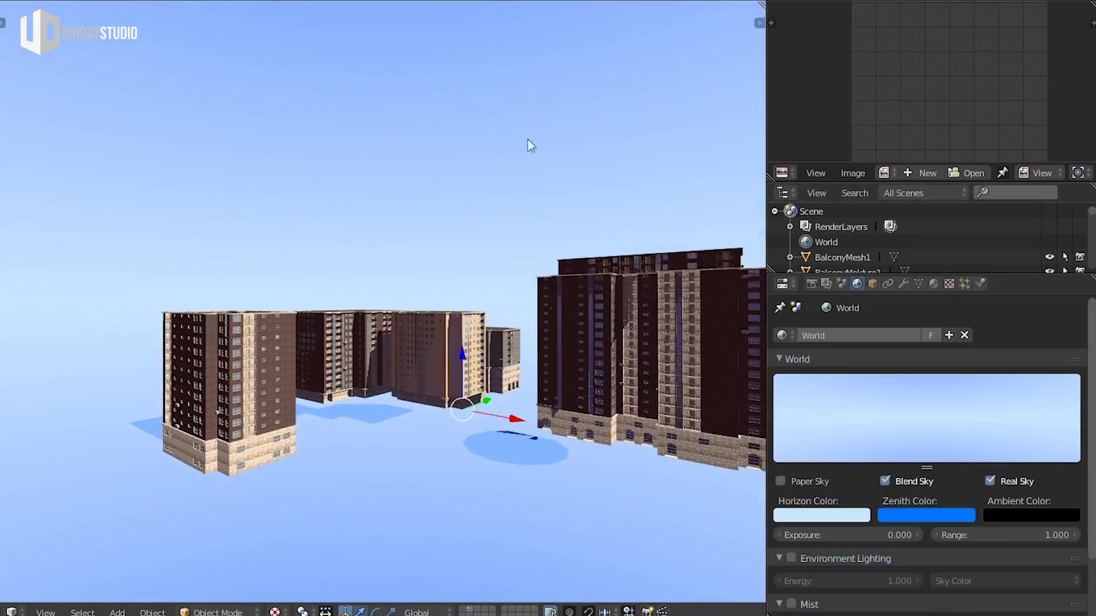
pyautogui.moveTo(410, 162)
pyautogui.mouseDown(button='middle')
pyautogui.moveTo(390, 358)
pyautogui.moveTo(310, 344)
pyautogui.moveTo(464, 291)
pyautogui.mouseUp(button='middle')
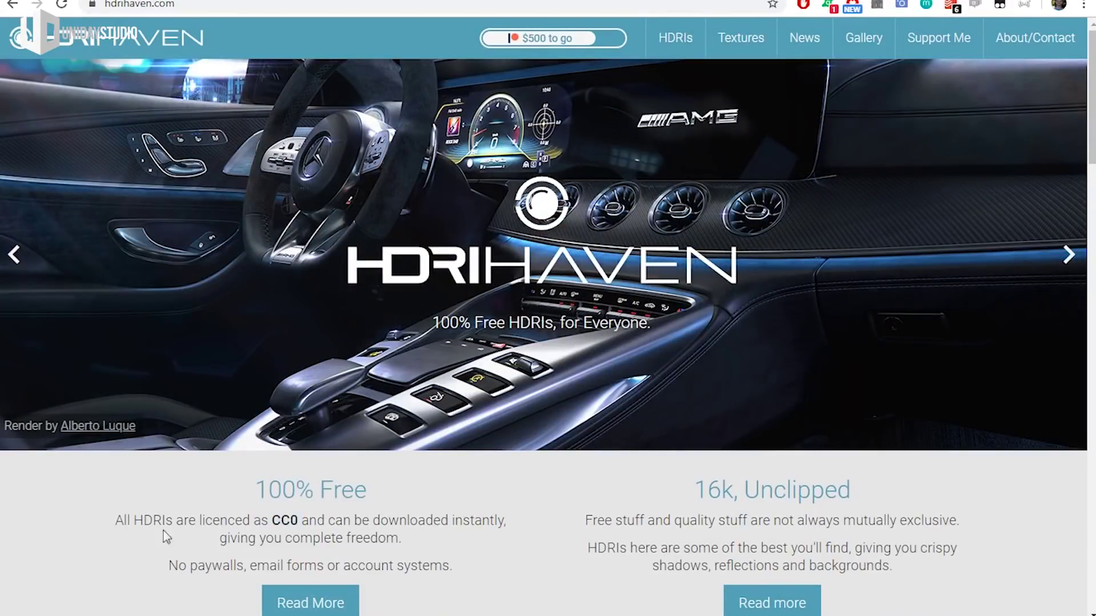
# Browse the Latest HDRIs section on the HDRI Haven HDRIs page
pyautogui.scroll(-2, 297, 511)
pyautogui.scroll(2, 394, 490)
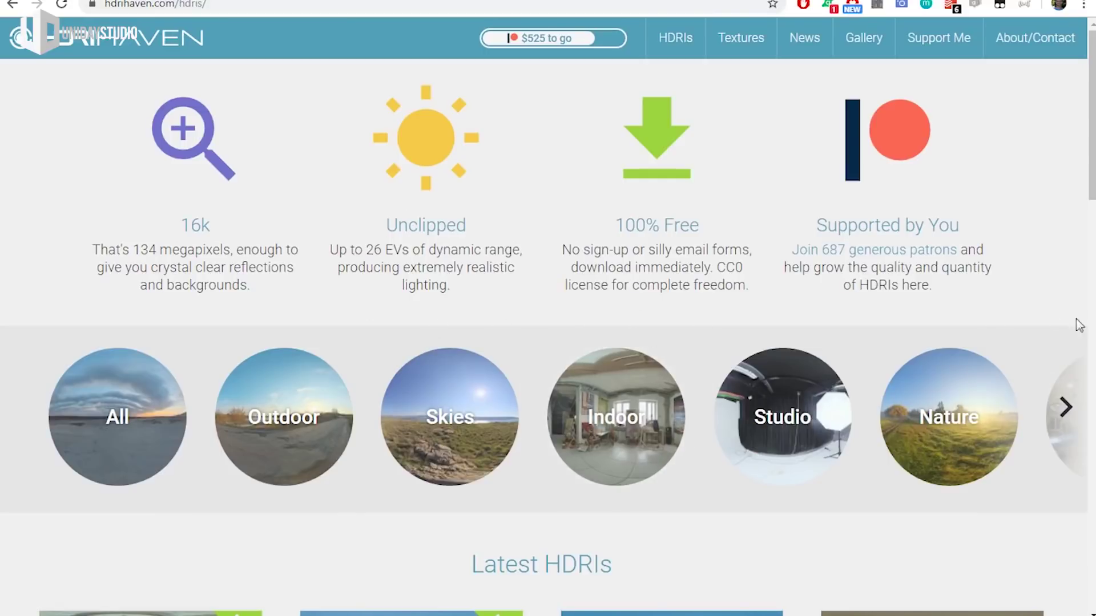
pyautogui.scroll(-4, 1008, 446)
pyautogui.scroll(-3, 240, 404)
pyautogui.scroll(-4, 571, 399)
pyautogui.scroll(3, 644, 383)
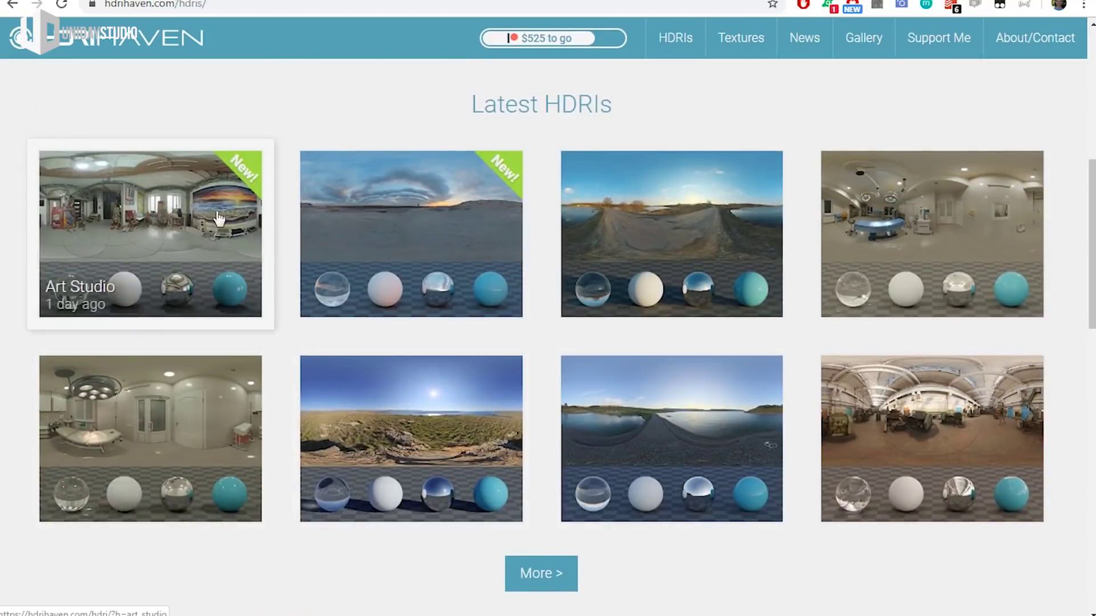
pyautogui.scroll(5, 708, 297)
pyautogui.scroll(-5, 194, 461)
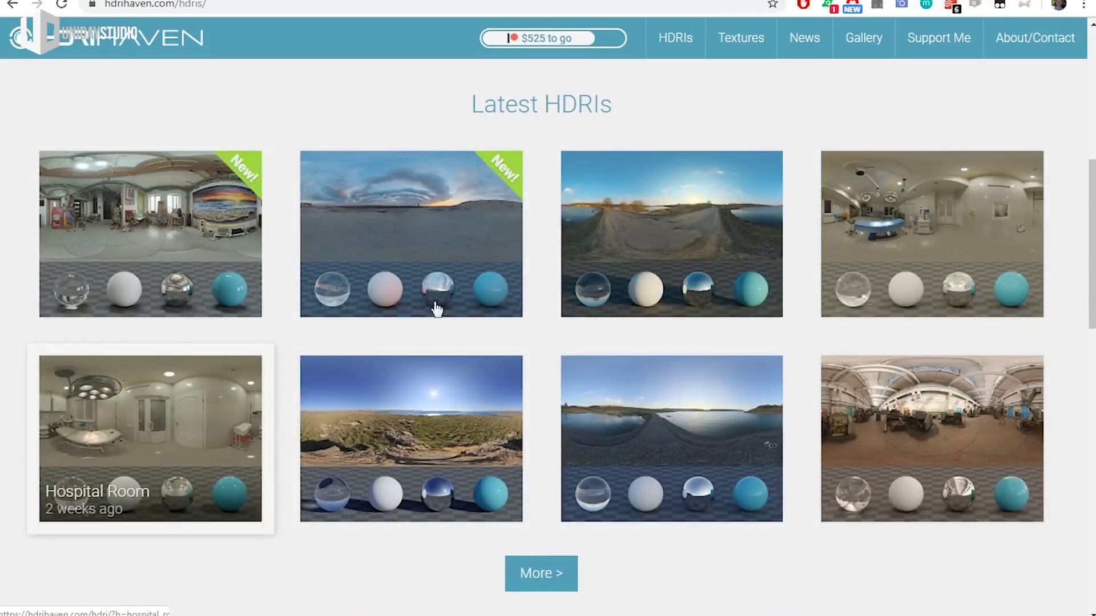
pyautogui.scroll(5, 802, 468)
pyautogui.scroll(-5, 421, 448)
pyautogui.scroll(5, 454, 487)
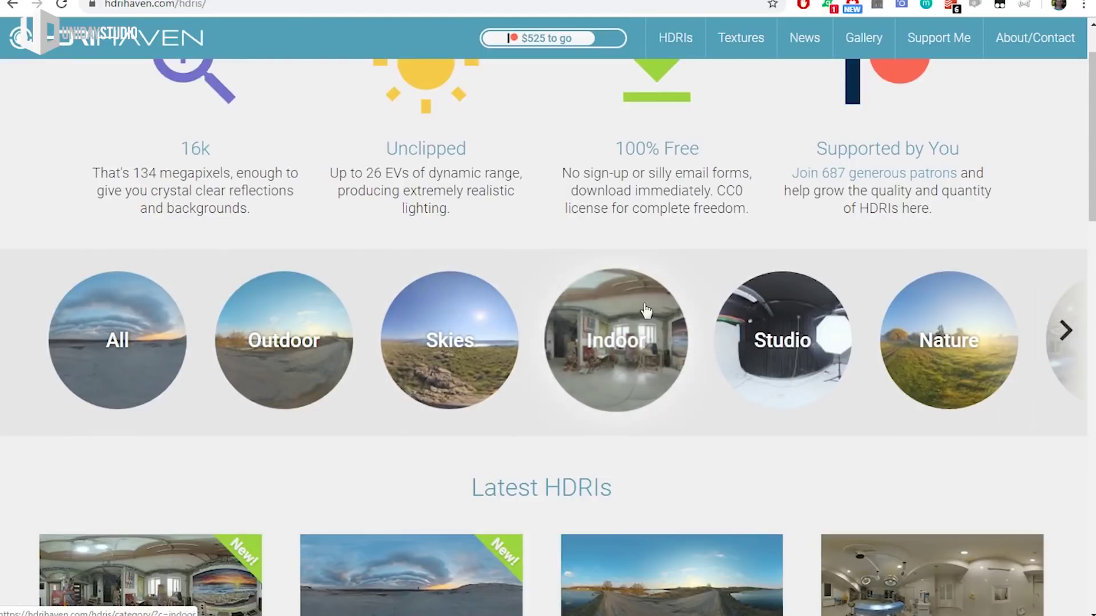
# Advance the category carousel until Partly Cloudy comes into view
pyautogui.click(1077, 339)
pyautogui.click(1079, 341)
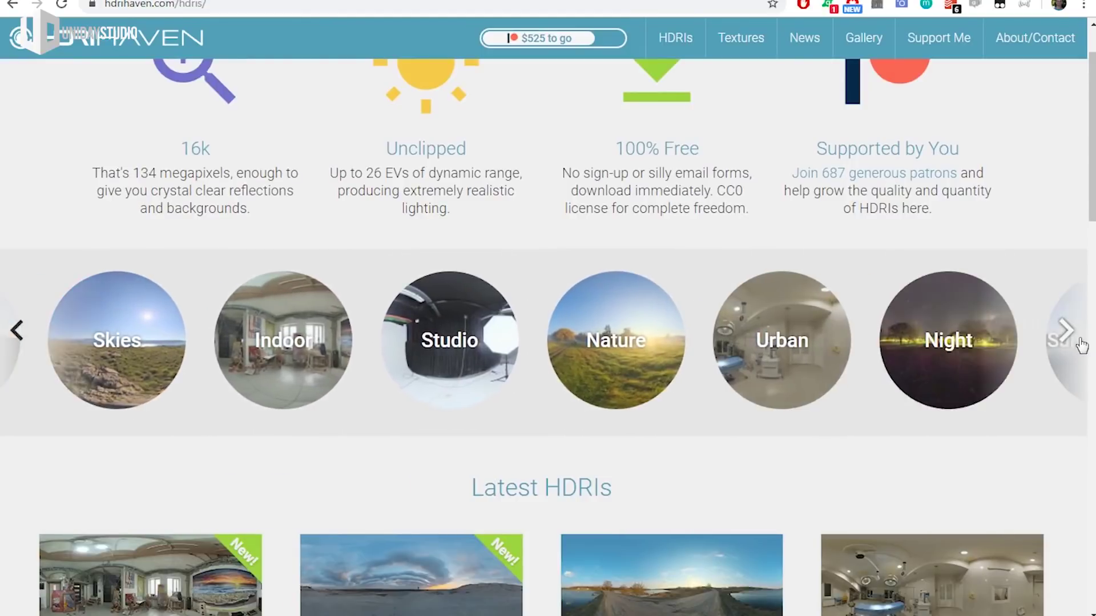
pyautogui.click(1066, 338)
pyautogui.click(1070, 342)
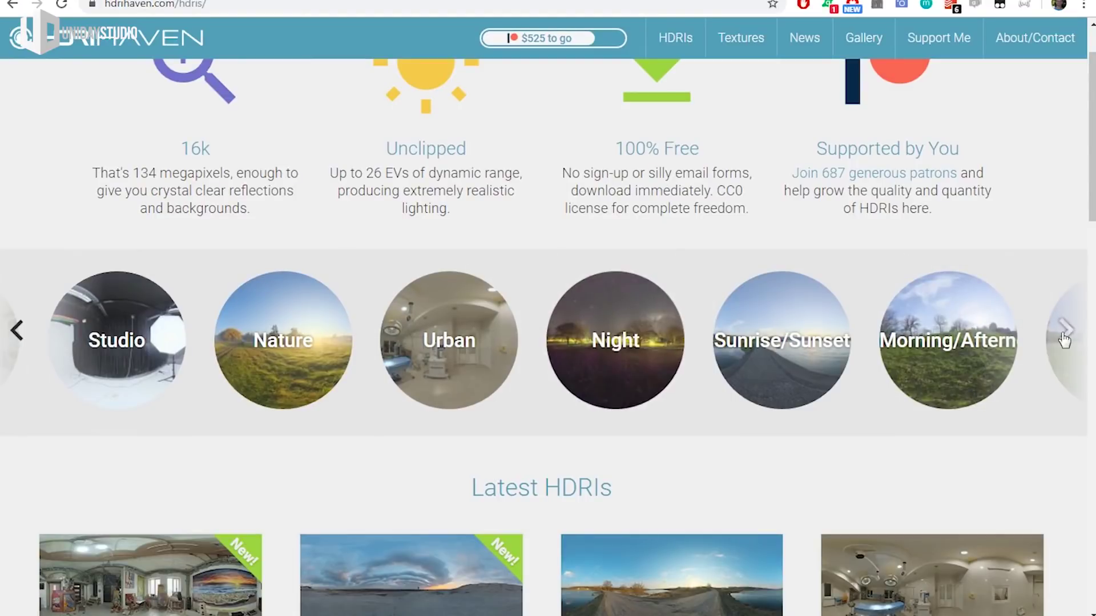
pyautogui.click(1065, 336)
pyautogui.click(1062, 336)
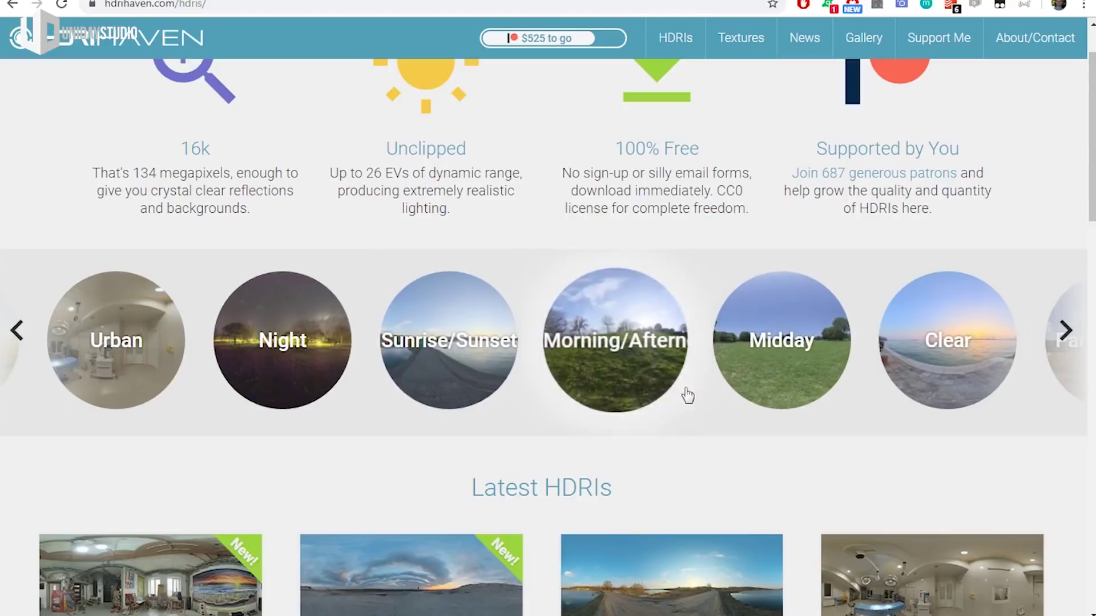
pyautogui.click(1065, 331)
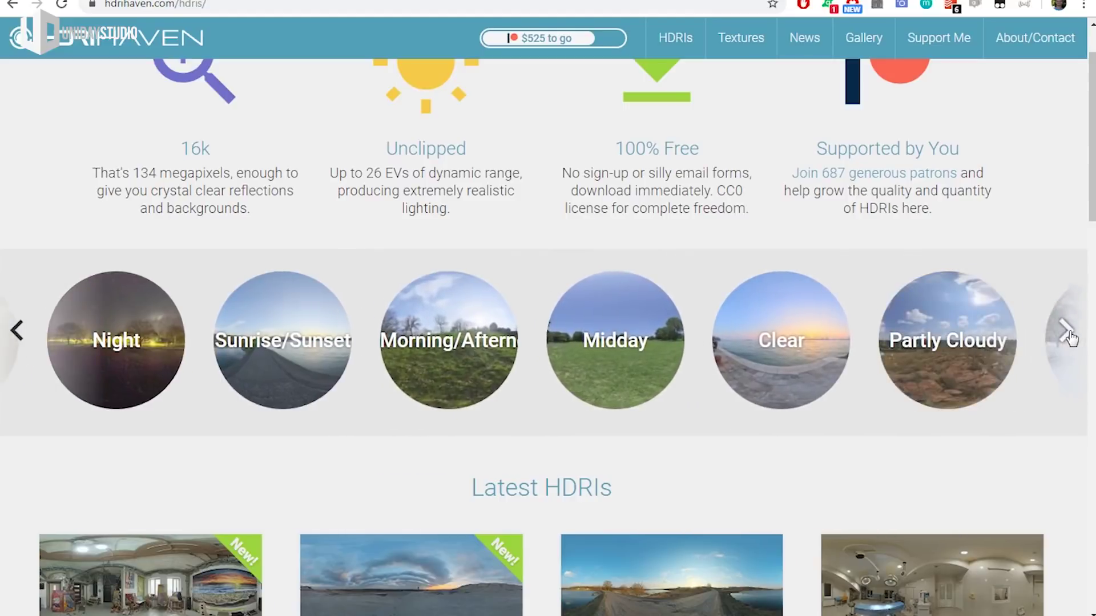
pyautogui.click(1068, 334)
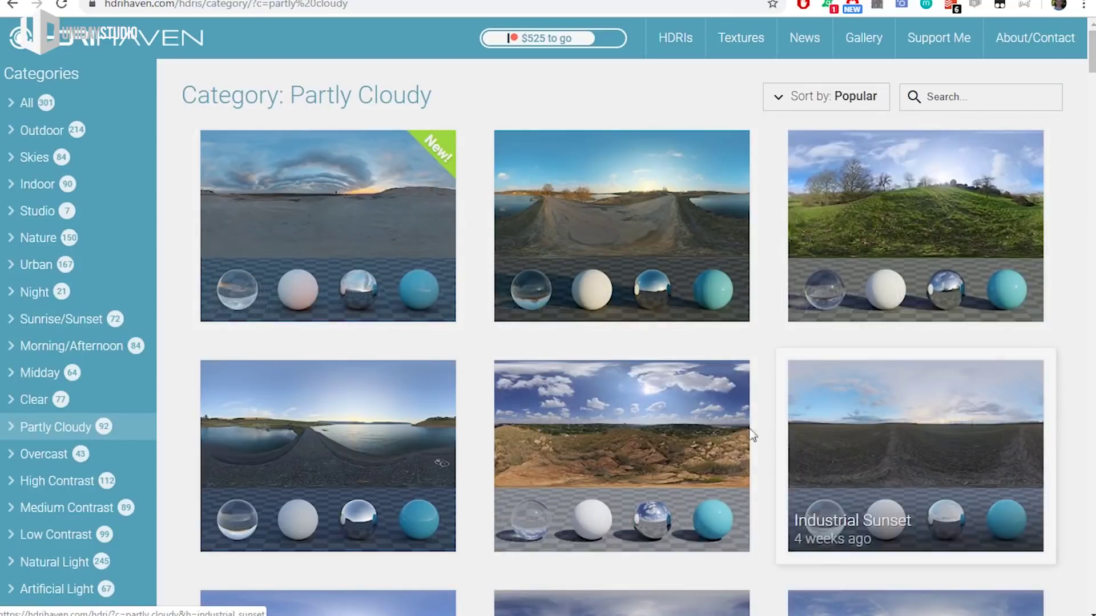
# Scroll down the Partly Cloudy grid to the White Cliff Top HDRI
pyautogui.scroll(-4, 448, 451)
pyautogui.scroll(-3, 448, 474)
pyautogui.scroll(-1, 665, 472)
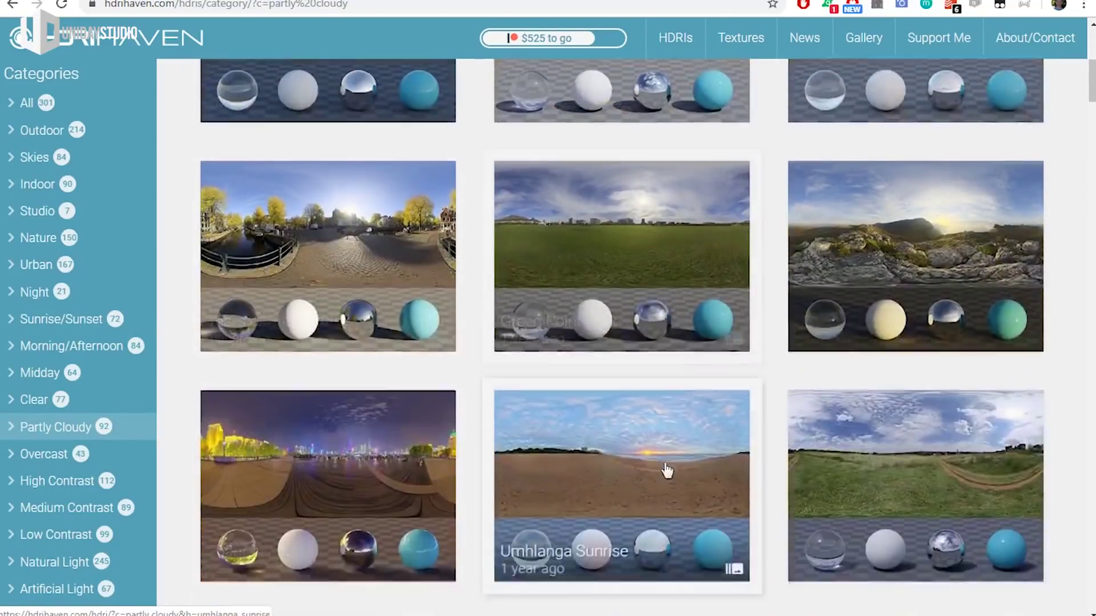
pyautogui.scroll(-3, 624, 465)
pyautogui.scroll(-1, 742, 433)
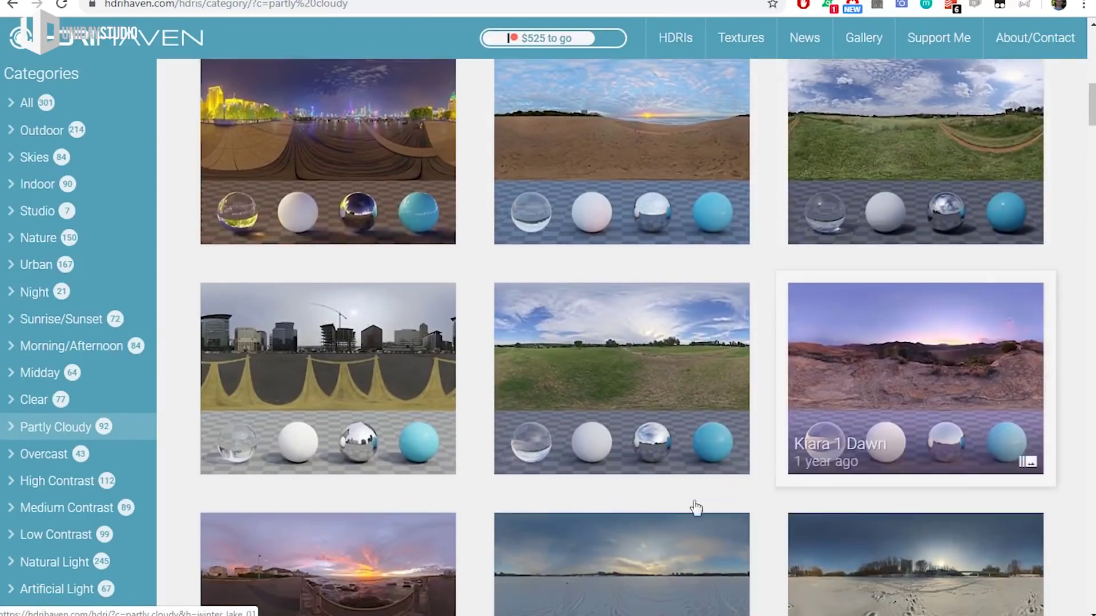
pyautogui.scroll(-2, 534, 405)
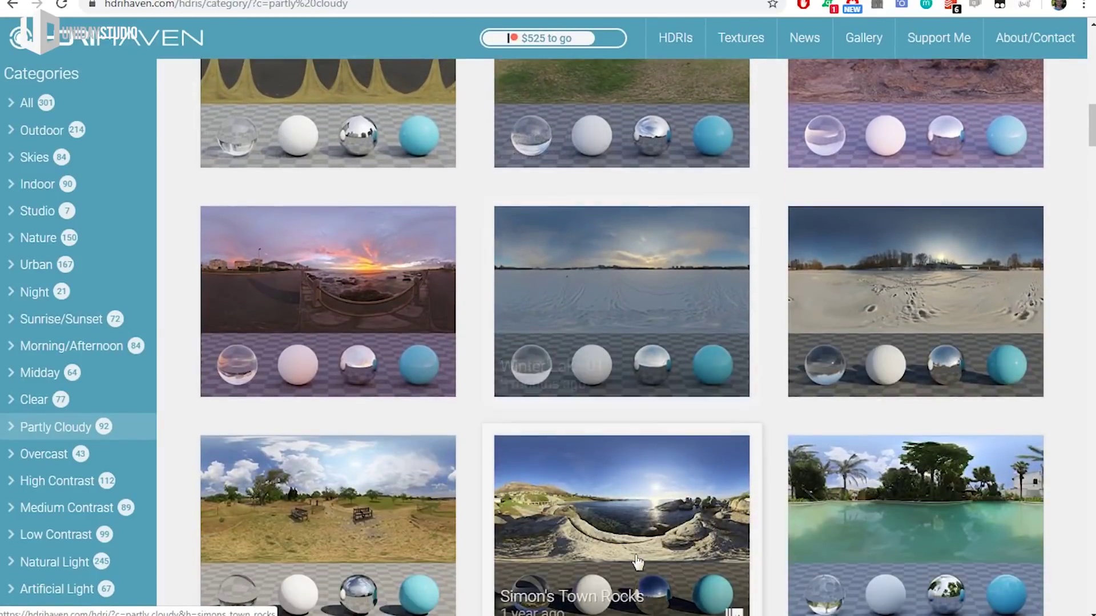
pyautogui.scroll(-4, 620, 463)
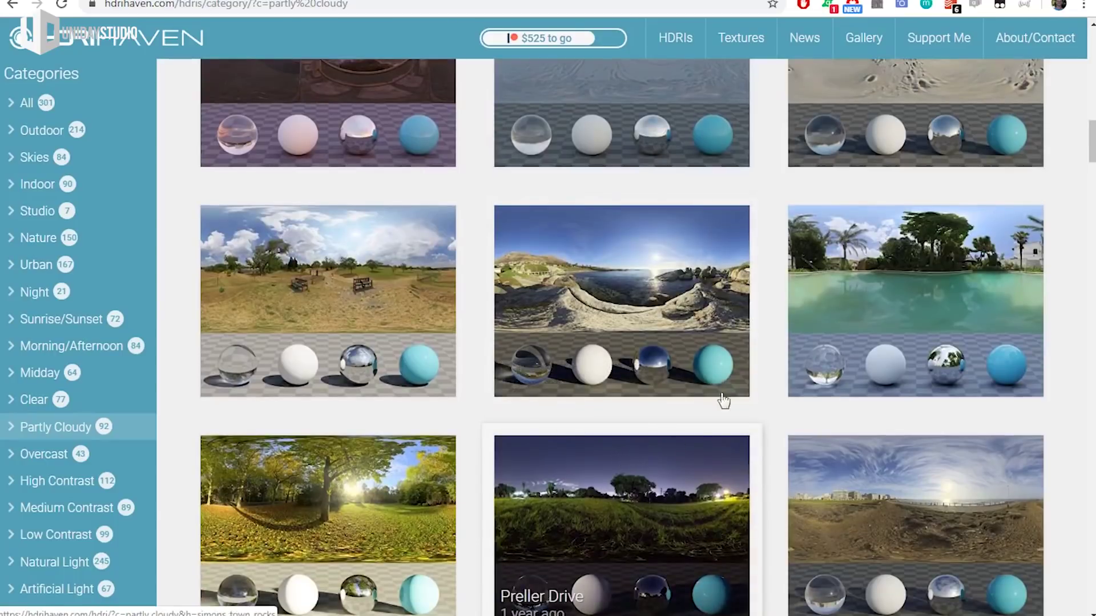
pyautogui.scroll(-2, 723, 402)
pyautogui.scroll(-4, 885, 464)
pyautogui.scroll(-4, 885, 465)
pyautogui.scroll(-2, 792, 489)
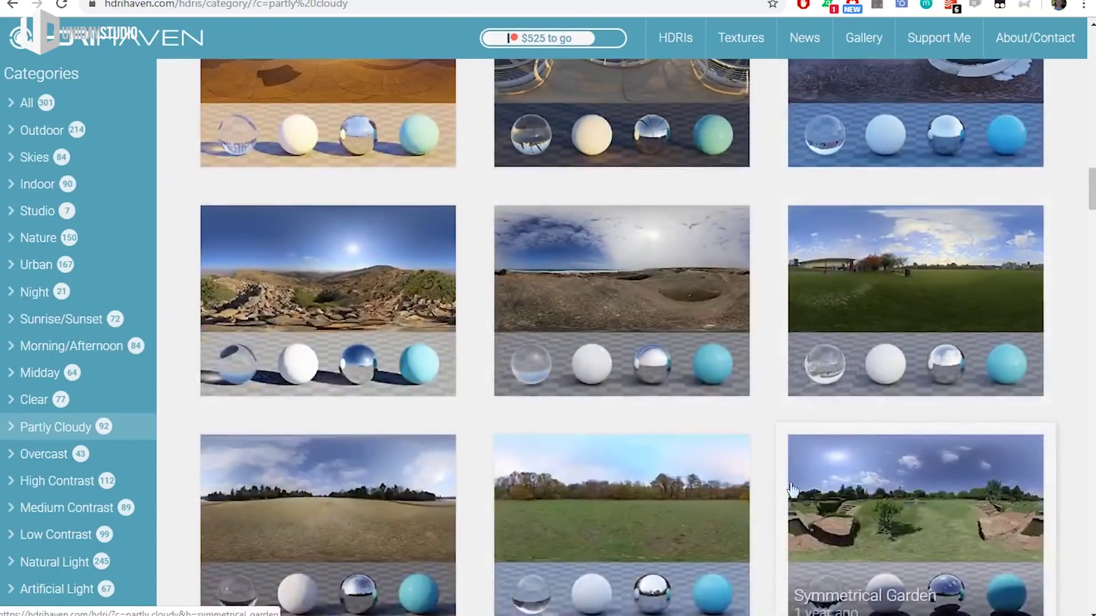
pyautogui.scroll(-4, 792, 489)
pyautogui.scroll(-4, 622, 399)
pyautogui.scroll(-4, 622, 439)
pyautogui.scroll(-4, 888, 457)
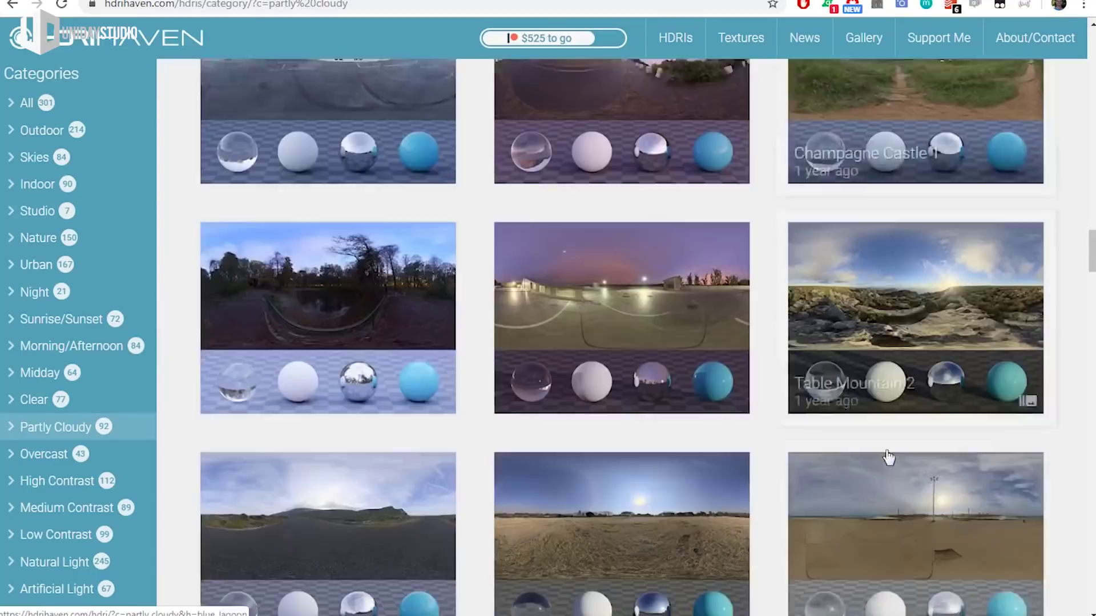
pyautogui.scroll(-5, 577, 526)
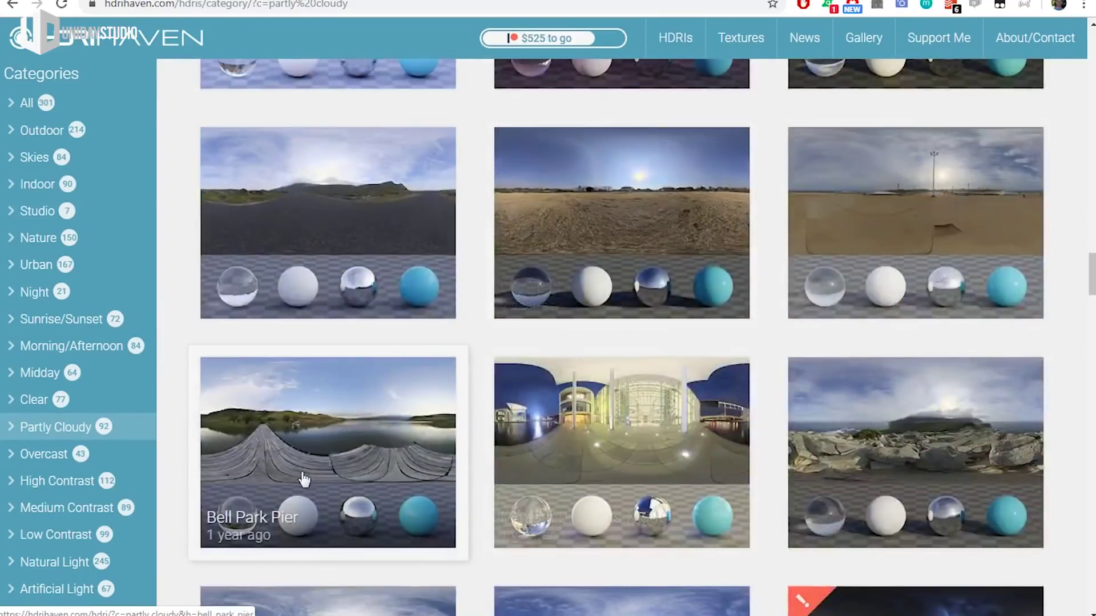
pyautogui.scroll(-3, 913, 342)
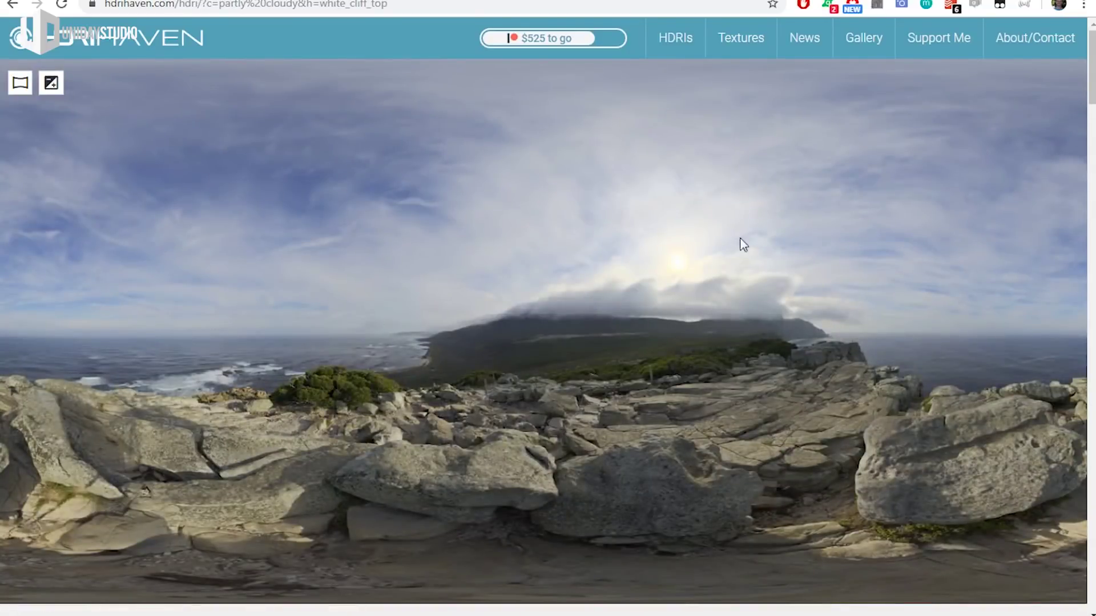
pyautogui.scroll(-10, 616, 289)
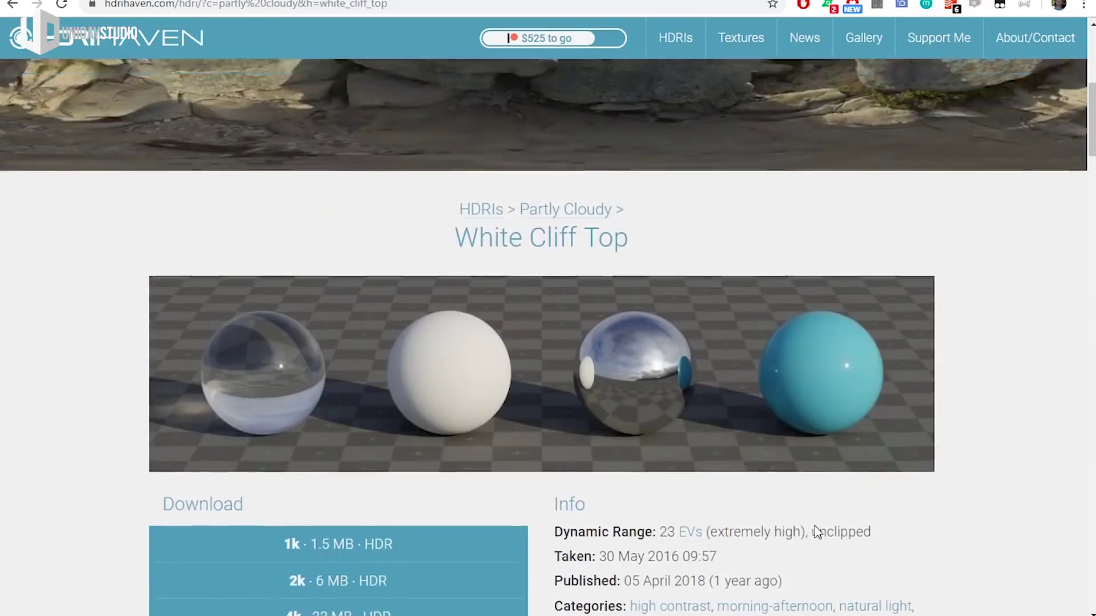
pyautogui.scroll(-5, 499, 435)
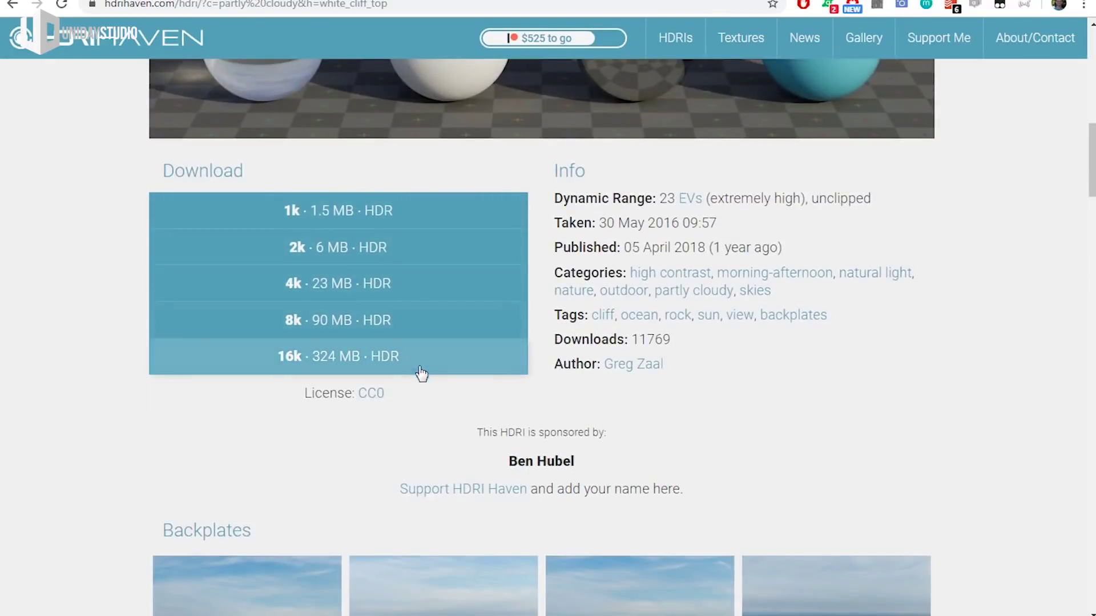
pyautogui.scroll(-1, 477, 472)
pyautogui.scroll(-4, 553, 392)
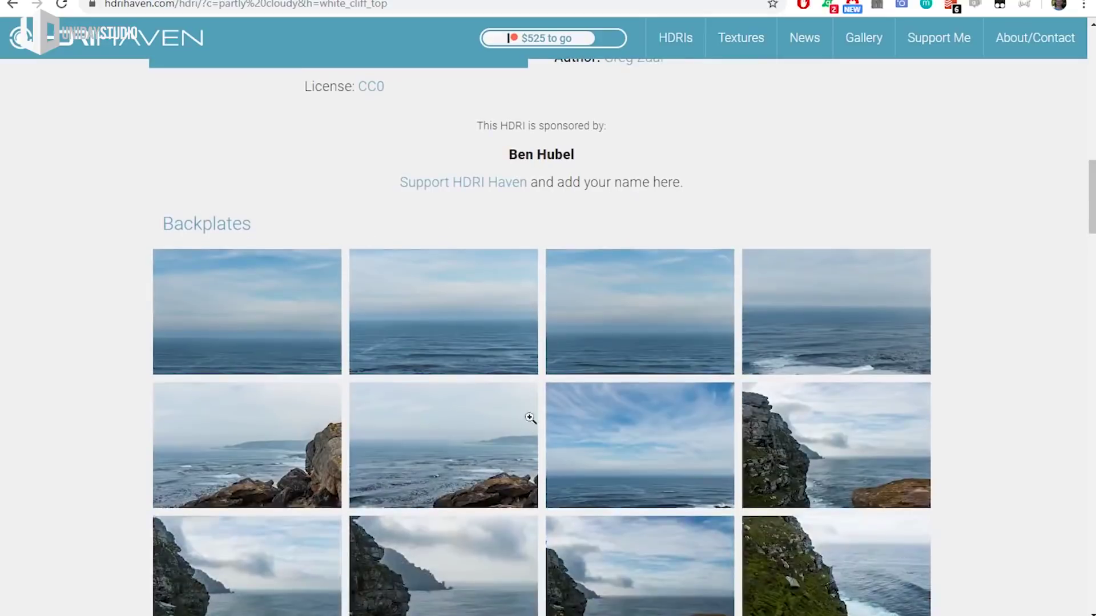
pyautogui.scroll(-1, 623, 511)
pyautogui.scroll(-3, 623, 508)
pyautogui.scroll(10, 620, 511)
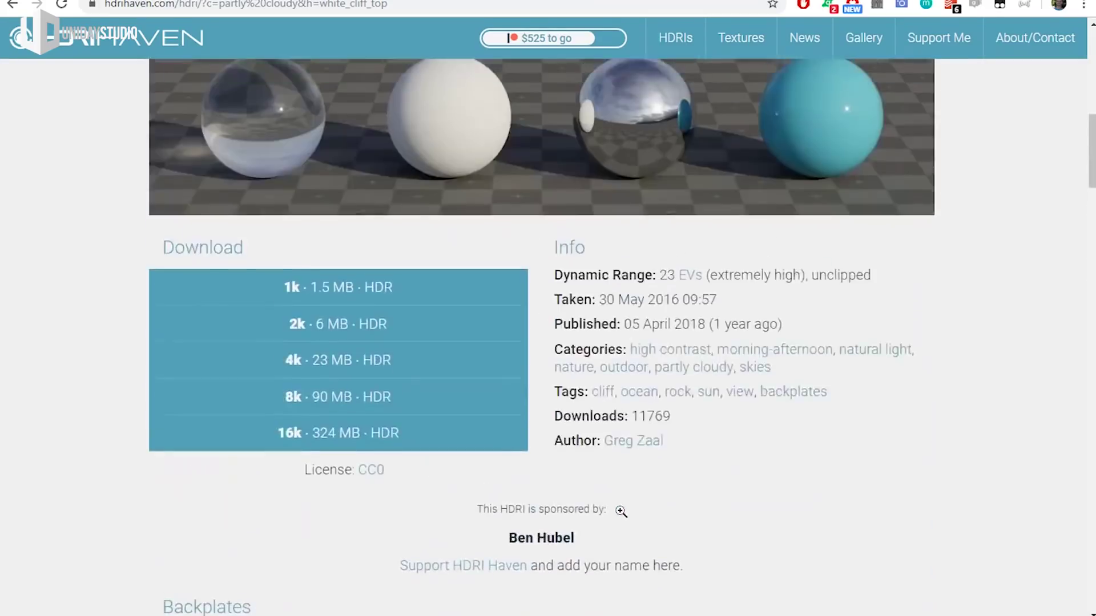
pyautogui.scroll(-15, 628, 505)
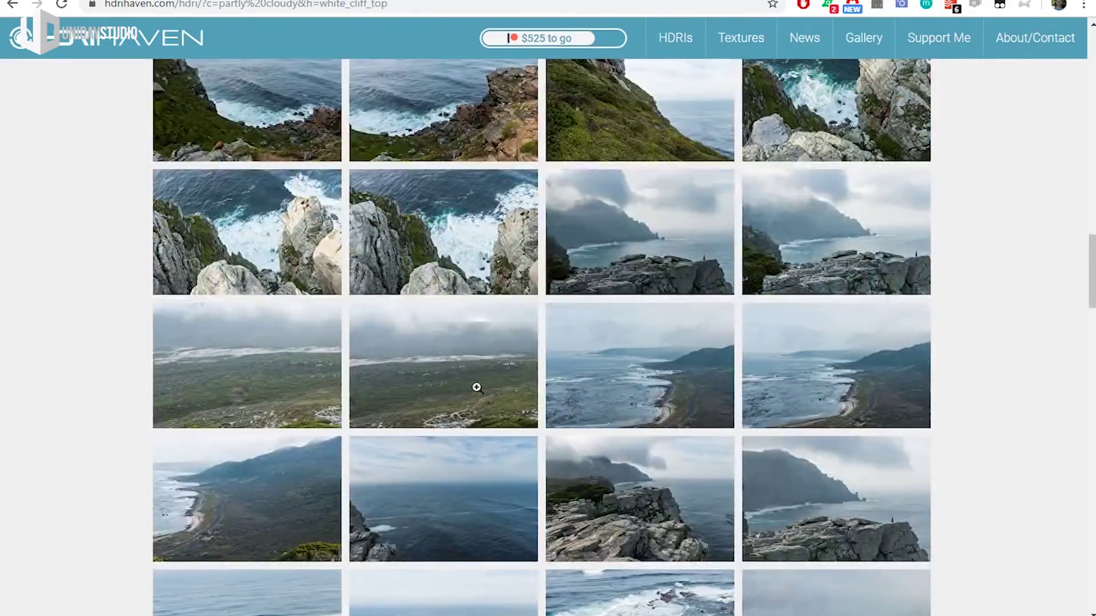
pyautogui.scroll(-5, 480, 416)
pyautogui.scroll(-4, 257, 440)
pyautogui.scroll(-1, 320, 399)
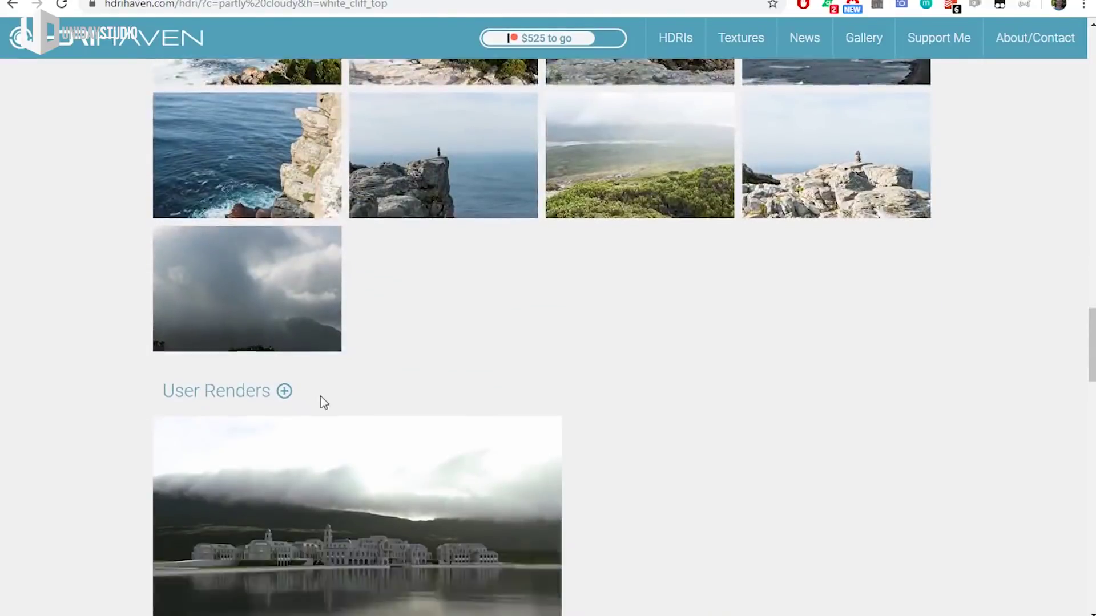
pyautogui.scroll(-4, 362, 435)
pyautogui.scroll(1, 409, 454)
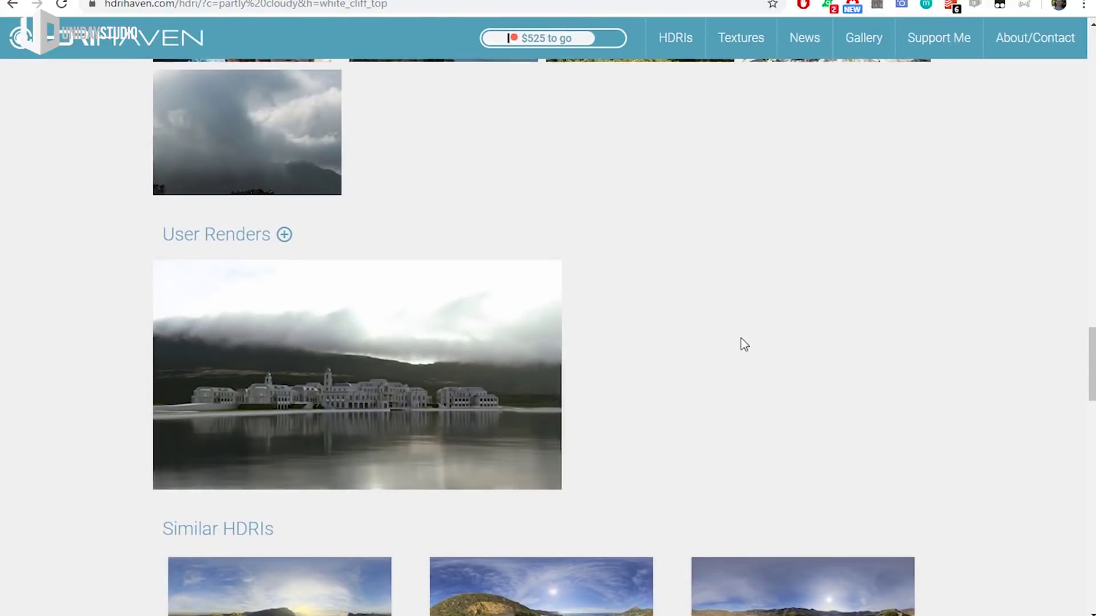
pyautogui.scroll(-4, 744, 345)
pyautogui.scroll(9, 748, 351)
pyautogui.scroll(5, 676, 436)
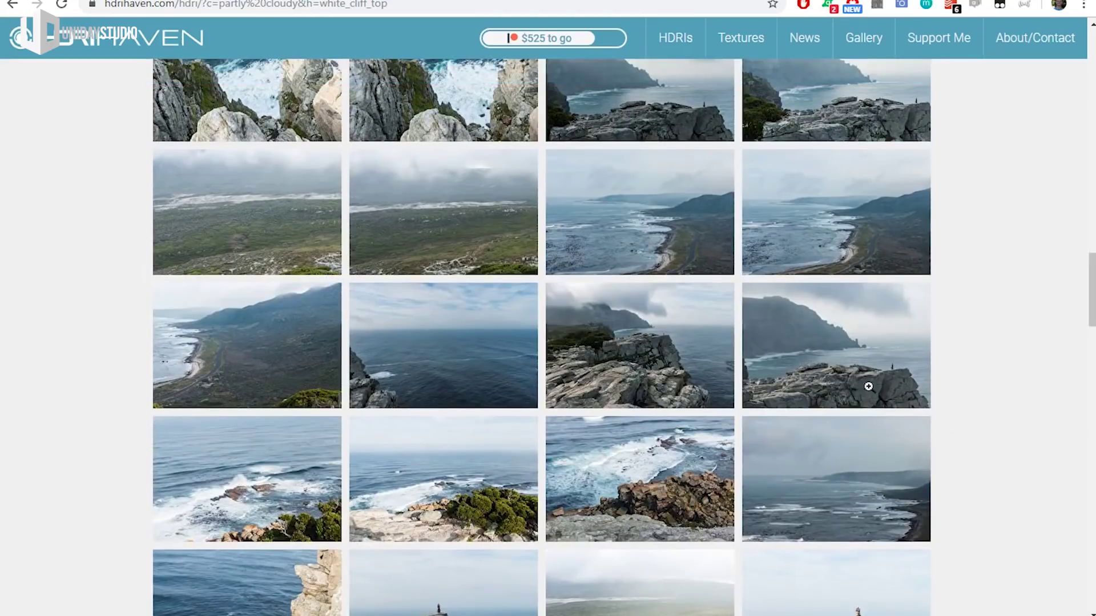
pyautogui.scroll(5, 836, 352)
pyautogui.scroll(8, 525, 386)
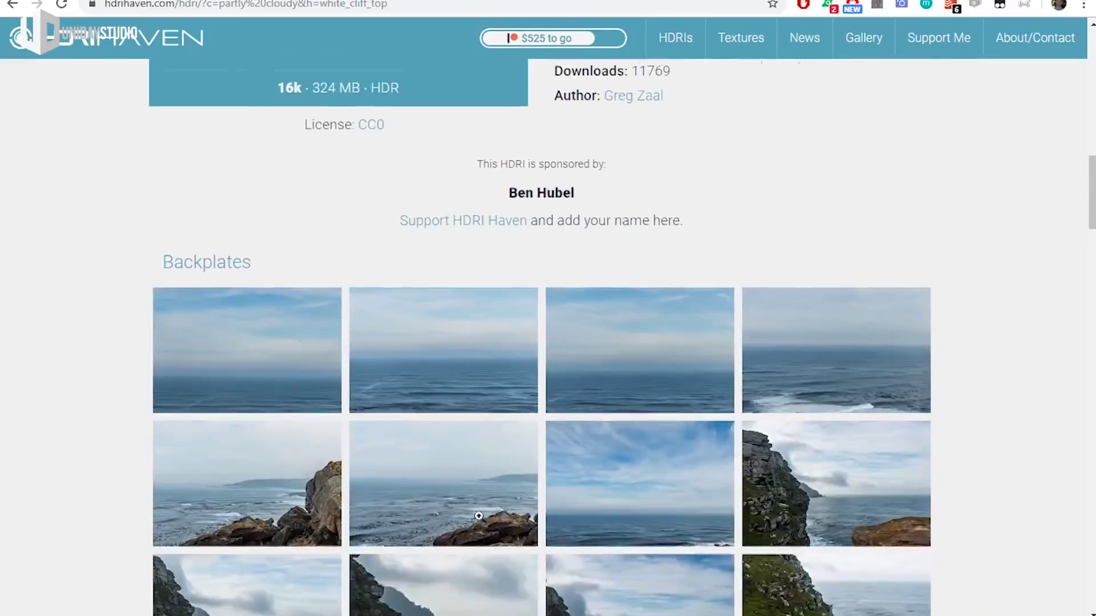
pyautogui.scroll(3, 484, 476)
pyautogui.scroll(5, 485, 476)
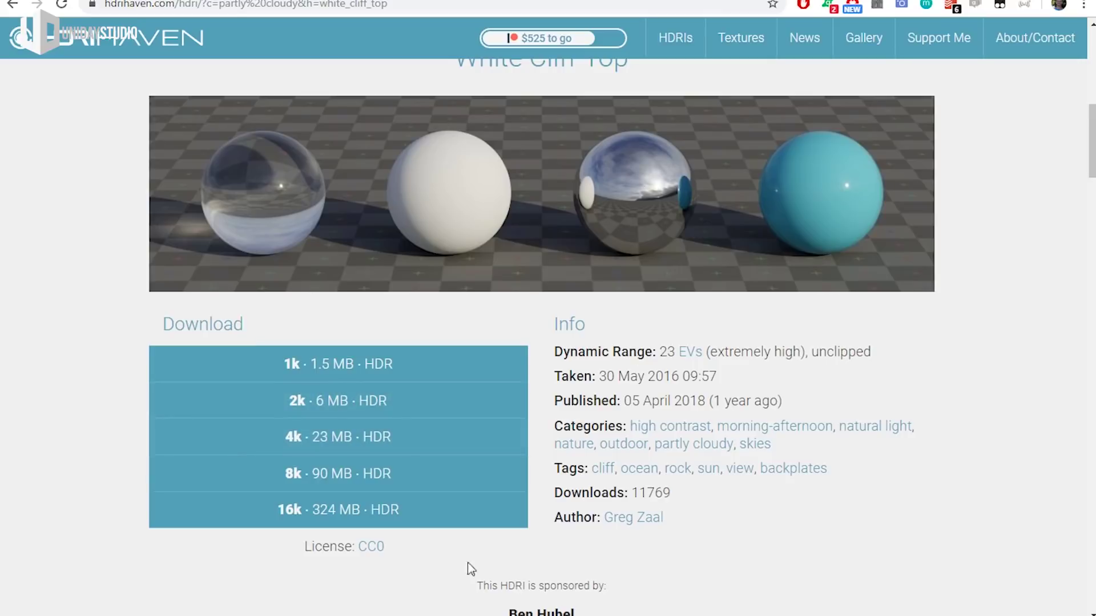
pyautogui.click(349, 416)
pyautogui.hotkey('alt', 'Left')
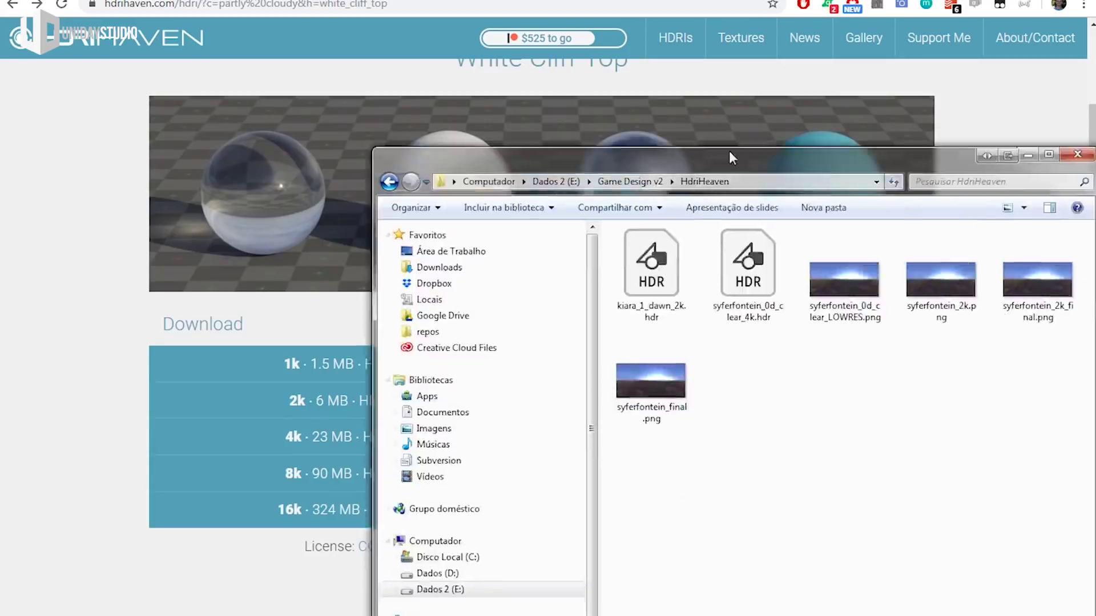
pyautogui.moveTo(729, 155); pyautogui.dragTo(452, 104)
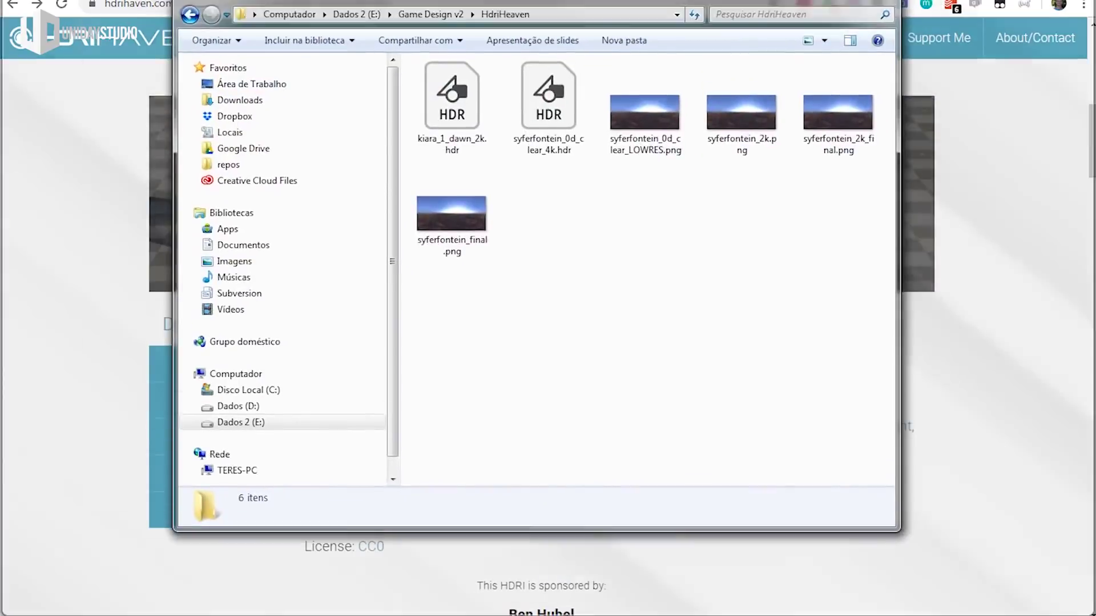
pyautogui.click(373, 267)
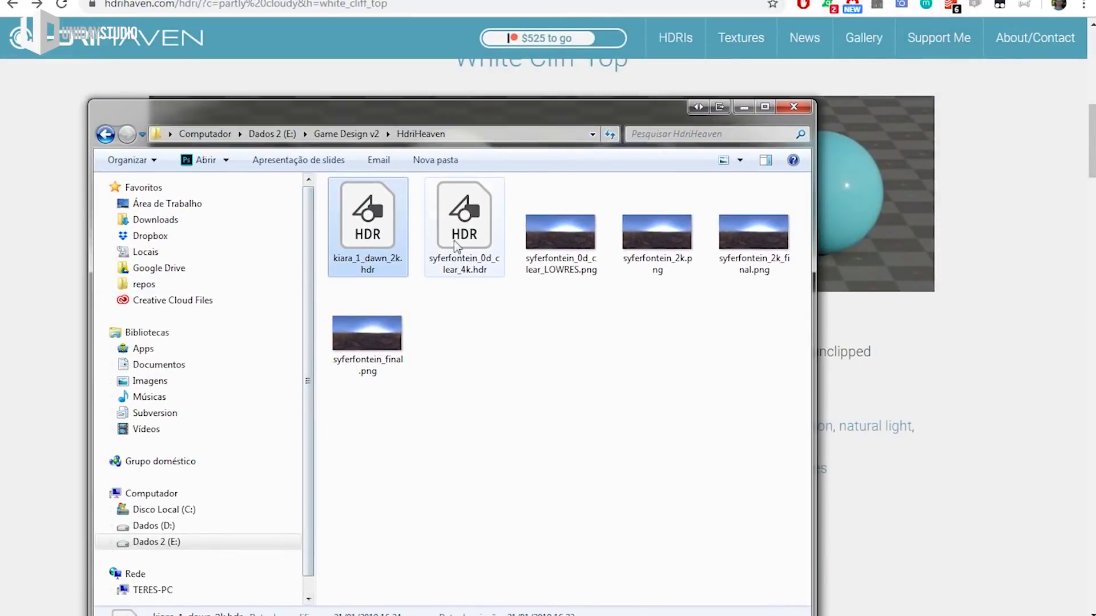
pyautogui.moveTo(516, 112); pyautogui.dragTo(527, 54)
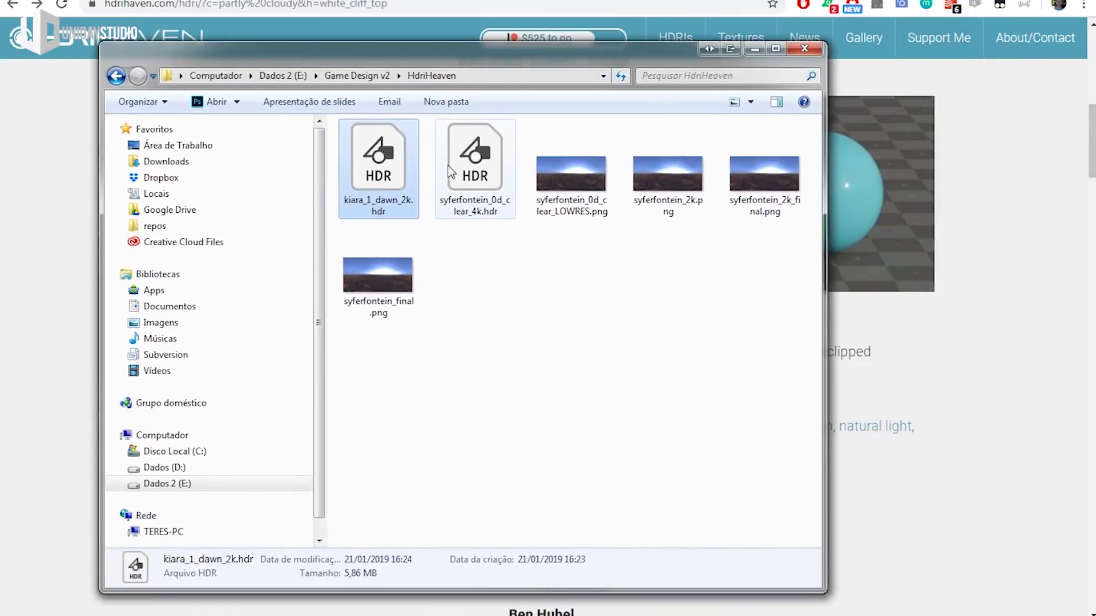
pyautogui.click(471, 222)
pyautogui.click(668, 165)
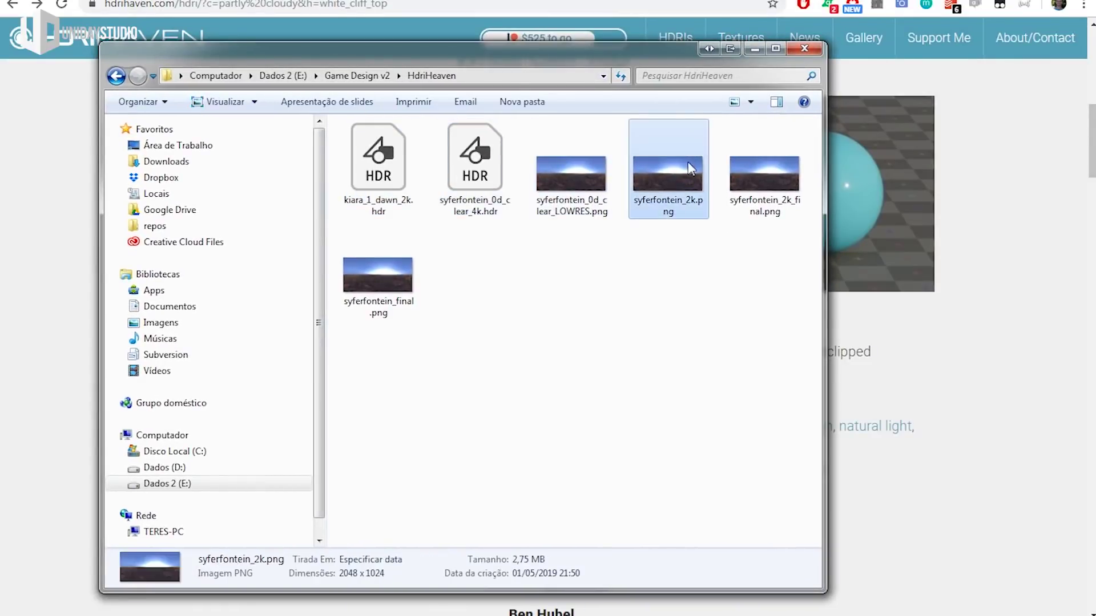
pyautogui.click(606, 210)
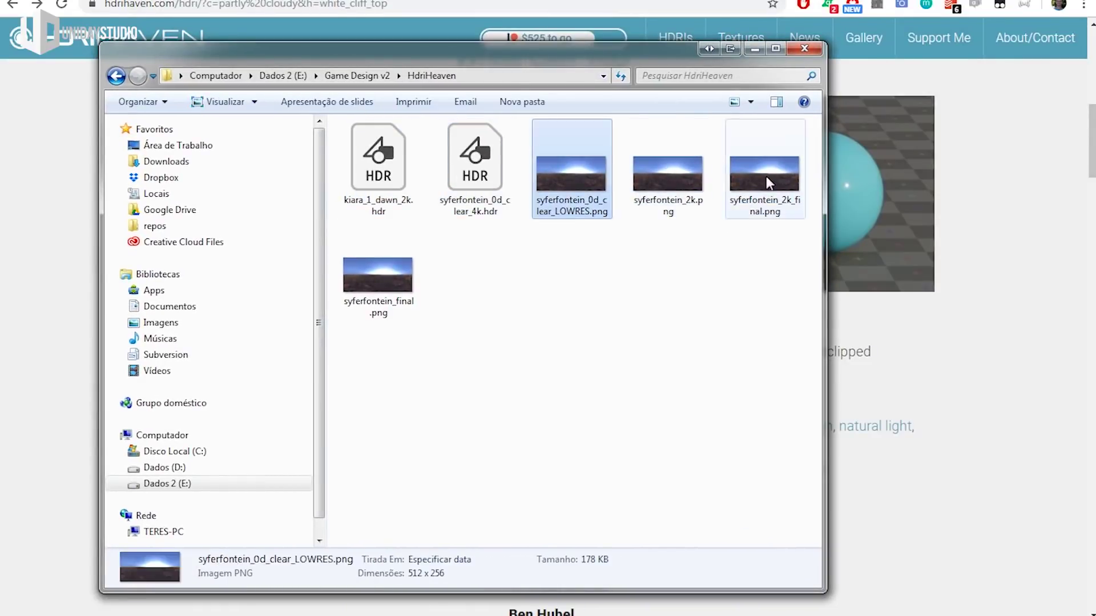
pyautogui.click(766, 175)
pyautogui.click(679, 171)
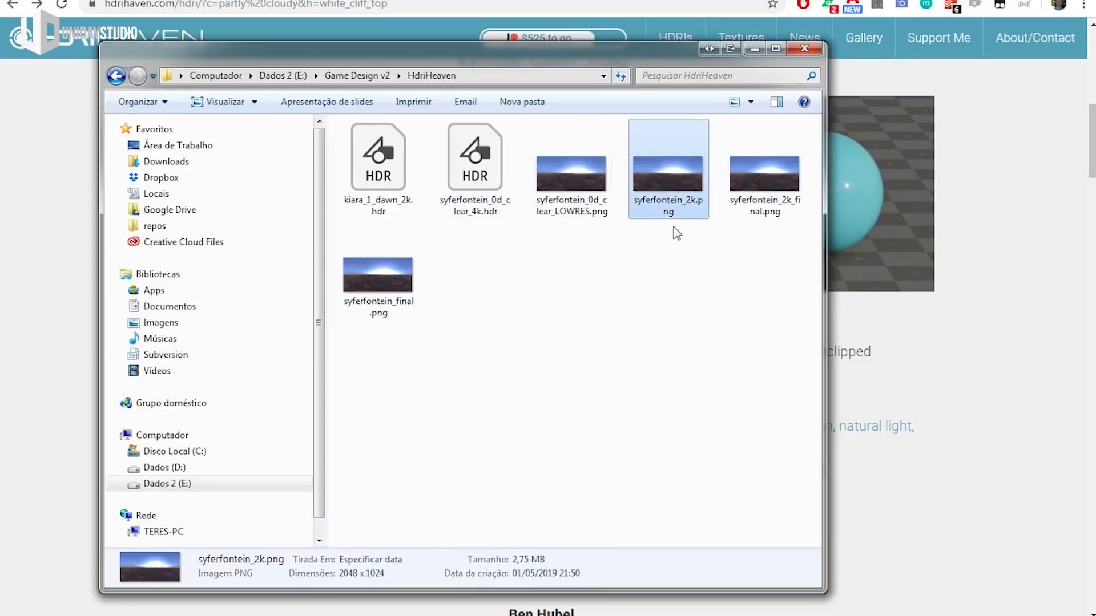
pyautogui.click(607, 151)
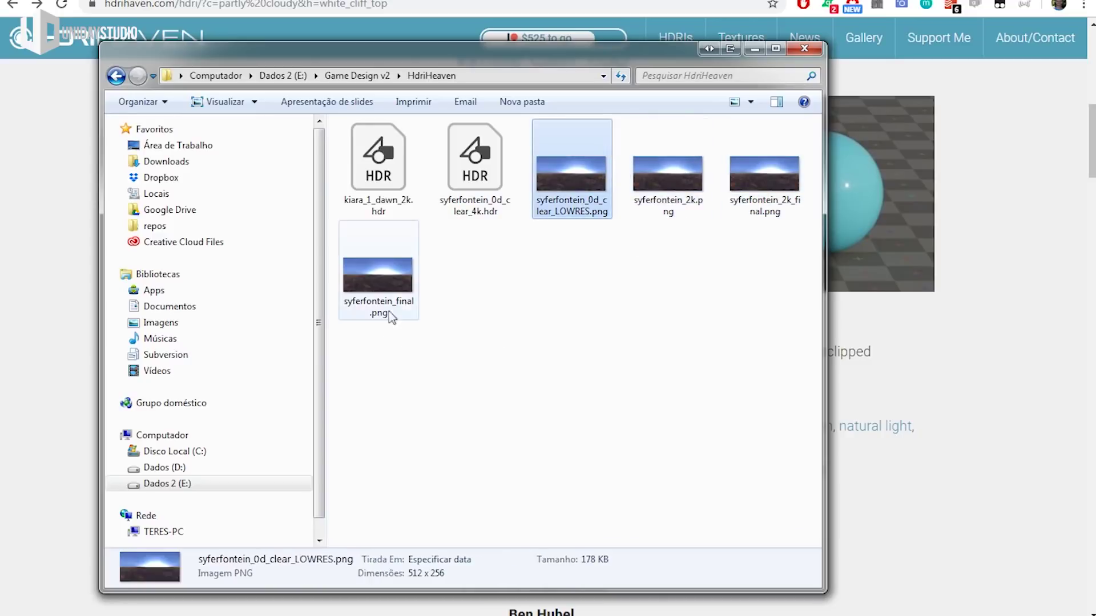
pyautogui.click(396, 277)
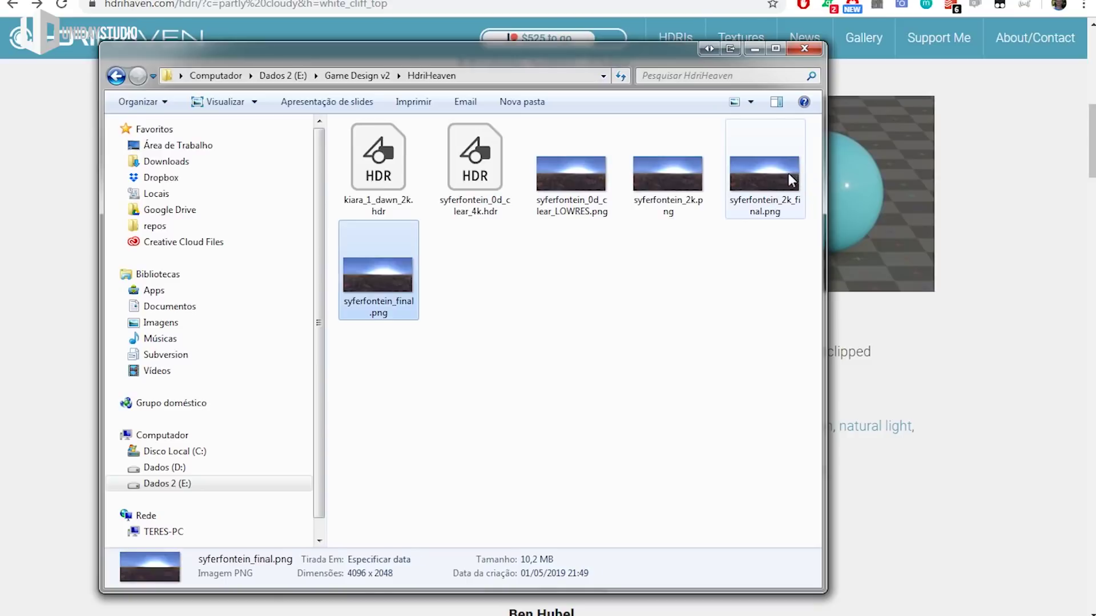
pyautogui.click(789, 173)
pyautogui.click(372, 297)
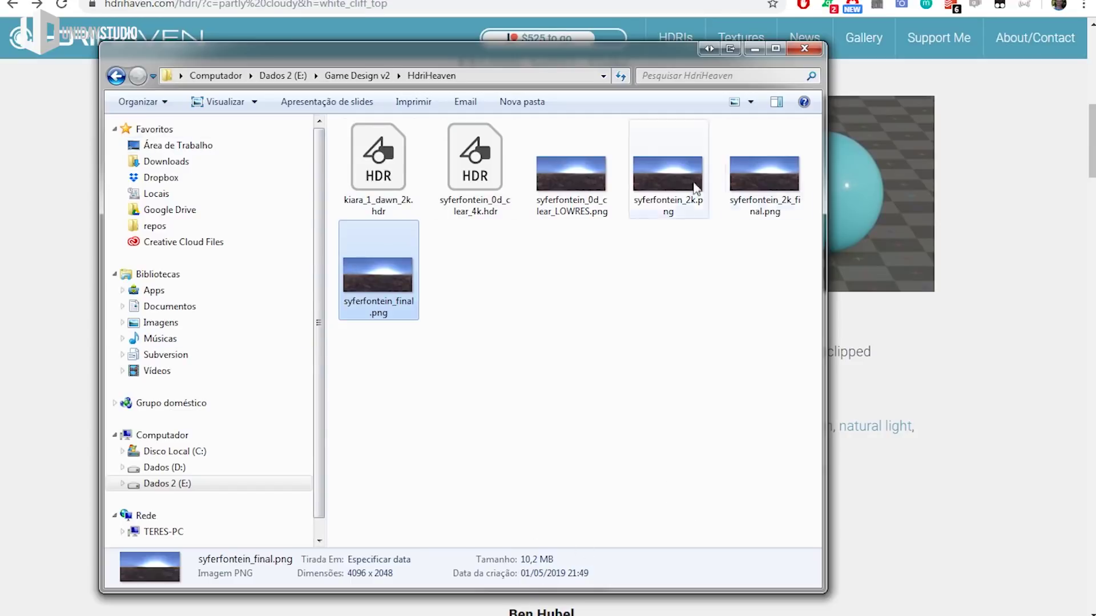
pyautogui.click(772, 174)
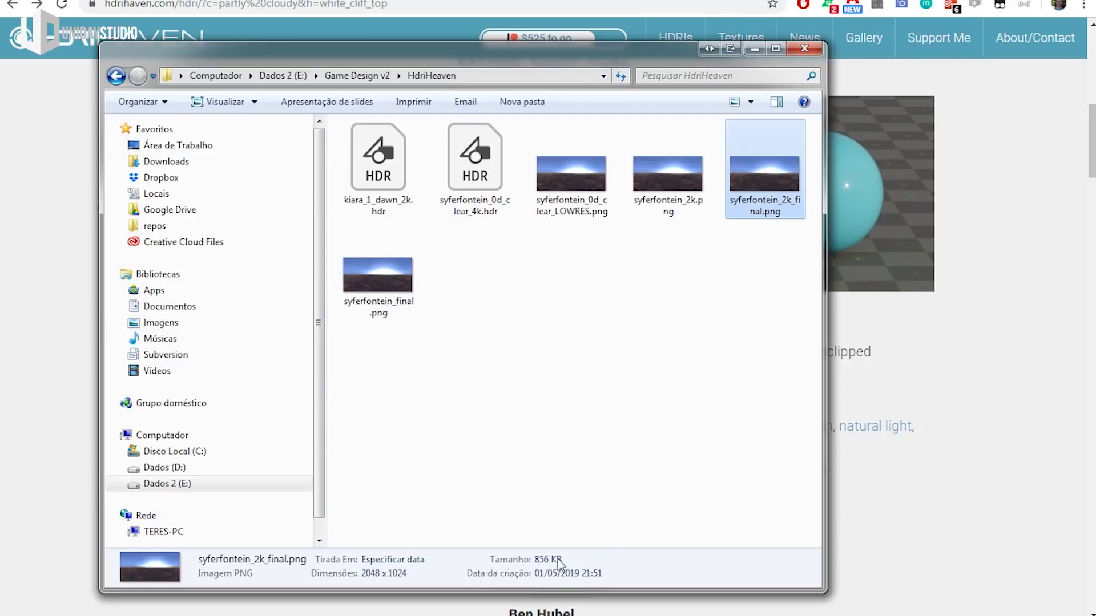
pyautogui.click(698, 182)
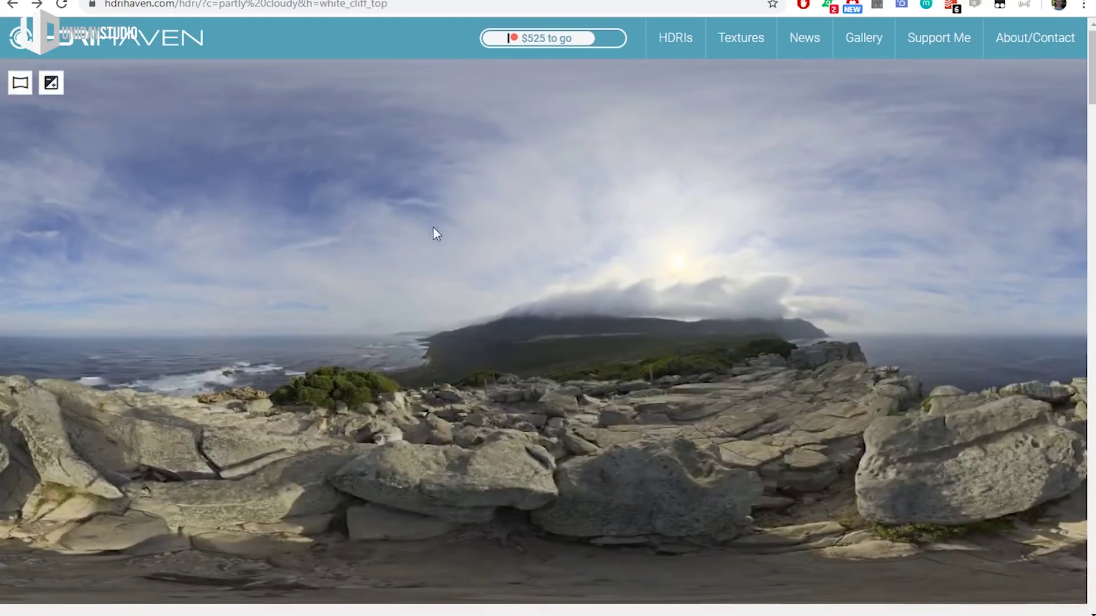
# Download the 4k, 23 MB HDR version of White Cliff Top
pyautogui.scroll(-6, 462, 432)
pyautogui.scroll(-6, 462, 431)
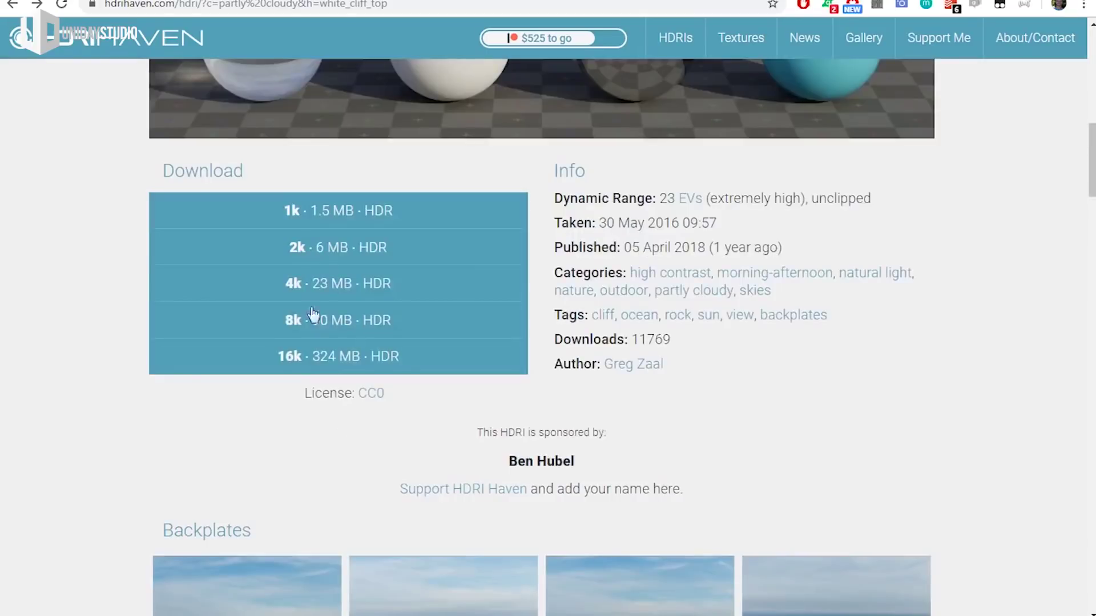
pyautogui.click(312, 289)
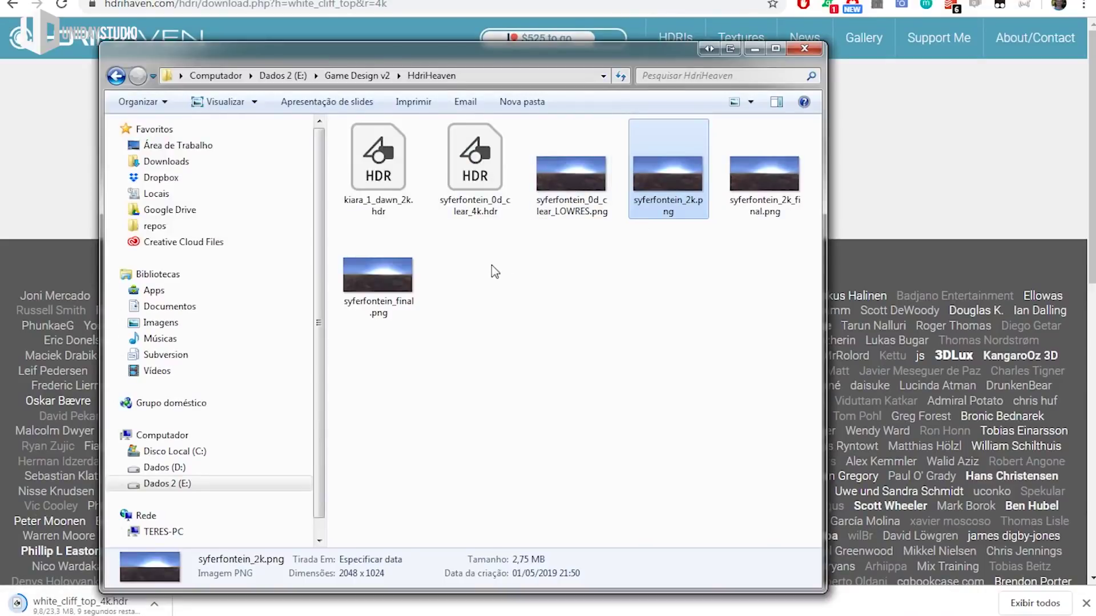
# Clear the file selection in the HdriHeaven folder and widen its window
pyautogui.moveTo(490, 264)
pyautogui.mouseDown()
pyautogui.moveTo(478, 201)
pyautogui.moveTo(494, 289)
pyautogui.mouseUp()
pyautogui.moveTo(547, 320)
pyautogui.mouseDown()
pyautogui.moveTo(570, 284)
pyautogui.moveTo(620, 429)
pyautogui.mouseUp()
pyautogui.moveTo(827, 335)
pyautogui.mouseDown()
pyautogui.moveTo(913, 345)
pyautogui.moveTo(888, 341)
pyautogui.mouseUp()
pyautogui.moveTo(843, 306); pyautogui.dragTo(521, 179)
pyautogui.click(531, 171)
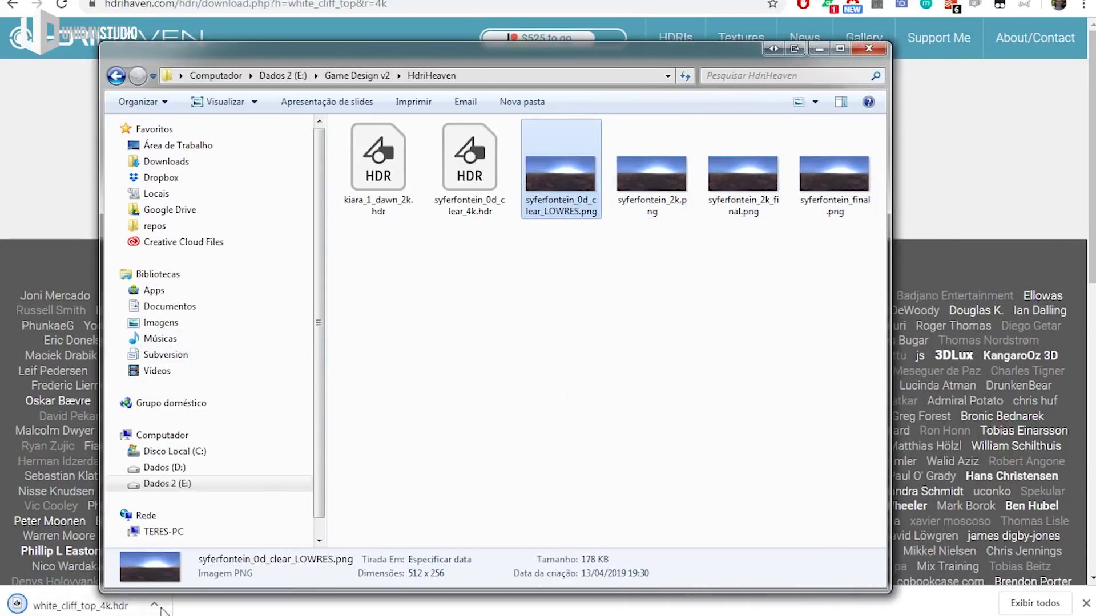
# Bring white_cliff_top_4k.hdr into the HdriHeaven folder, select it, and minimize the window
pyautogui.click(554, 271)
pyautogui.hotkey('ctrl', 'v')
pyautogui.moveTo(587, 270); pyautogui.dragTo(372, 348)
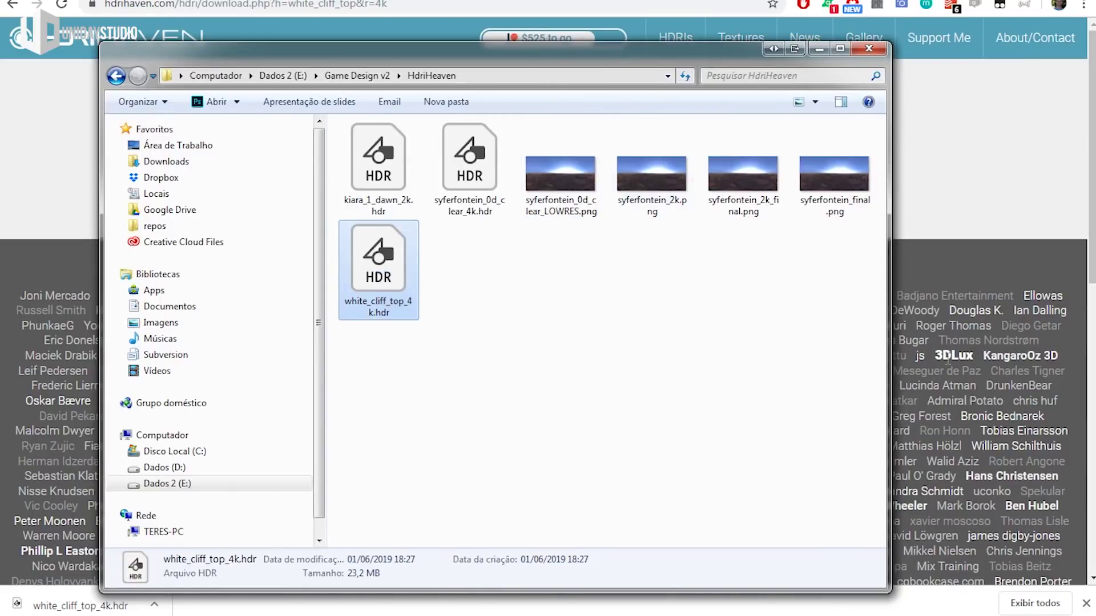
pyautogui.click(818, 49)
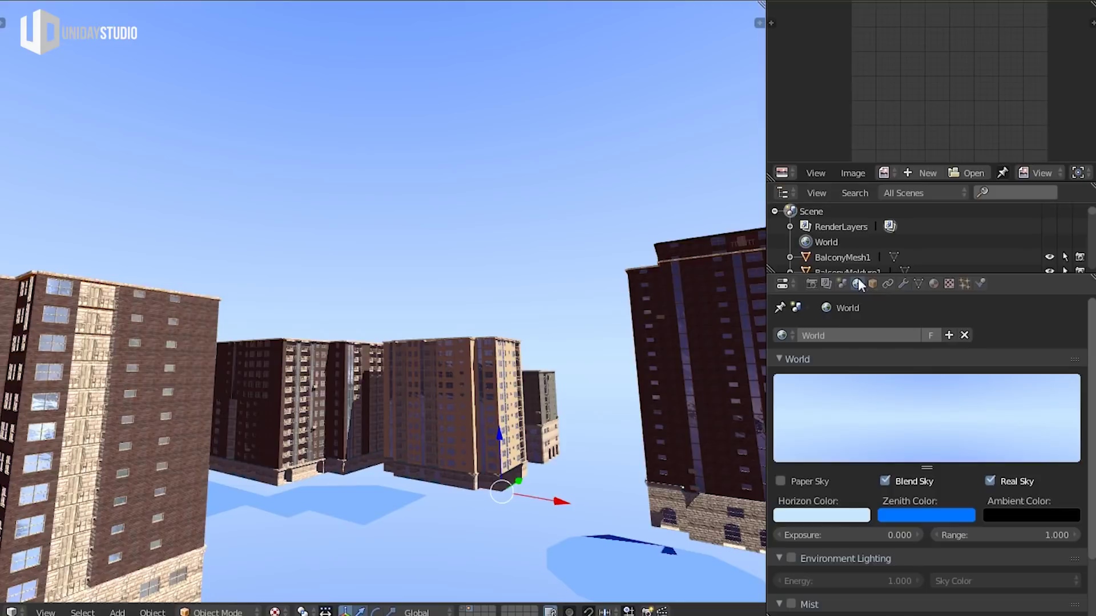
# Switch the texture properties from the Wall2 material to the World's empty texture slots
pyautogui.click(949, 285)
pyautogui.click(797, 337)
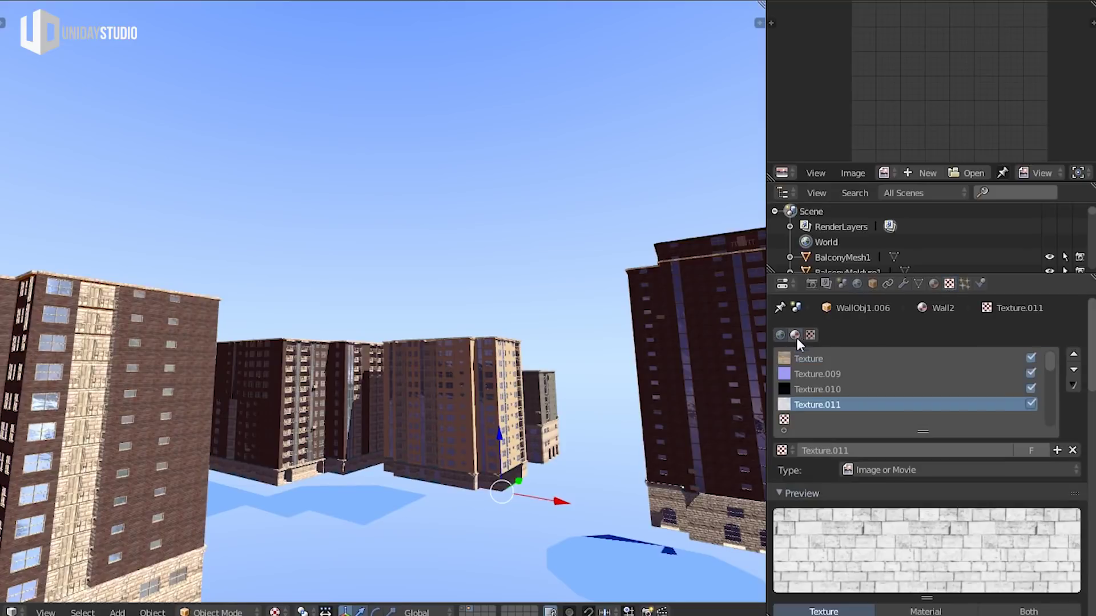
pyautogui.moveTo(568, 412)
pyautogui.mouseDown(button='middle')
pyautogui.moveTo(518, 372)
pyautogui.moveTo(399, 362)
pyautogui.moveTo(459, 309)
pyautogui.moveTo(591, 281)
pyautogui.mouseUp(button='middle')
pyautogui.rightClick(593, 288)
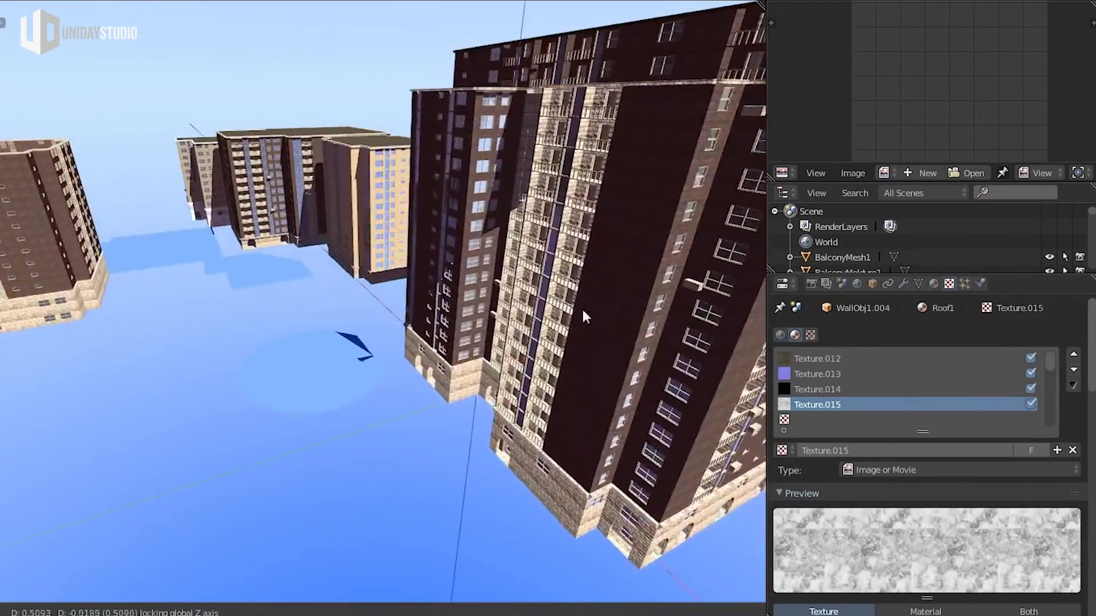
pyautogui.moveTo(522, 273); pyautogui.dragTo(537, 291, button='middle')
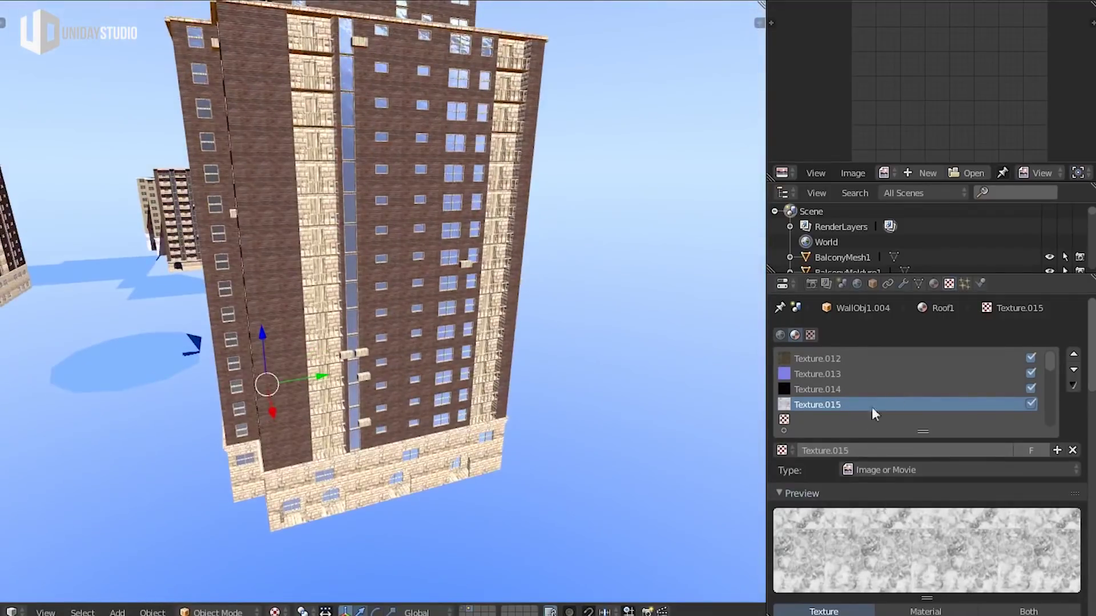
pyautogui.click(780, 335)
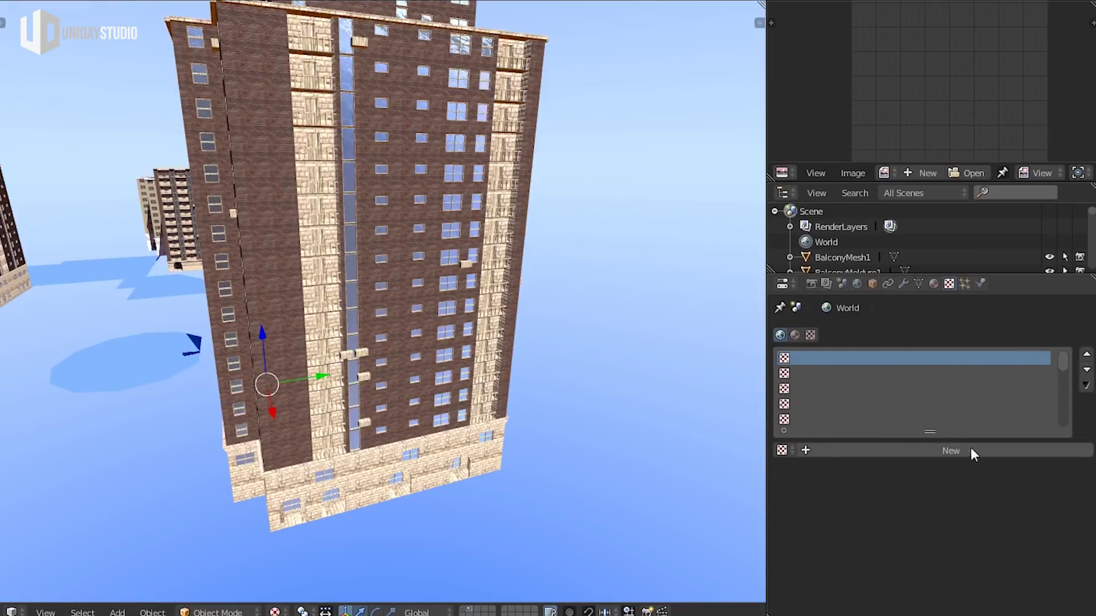
# Add World texture Texture.042 with a new generated 1024 px UV Grid image
pyautogui.click(860, 451)
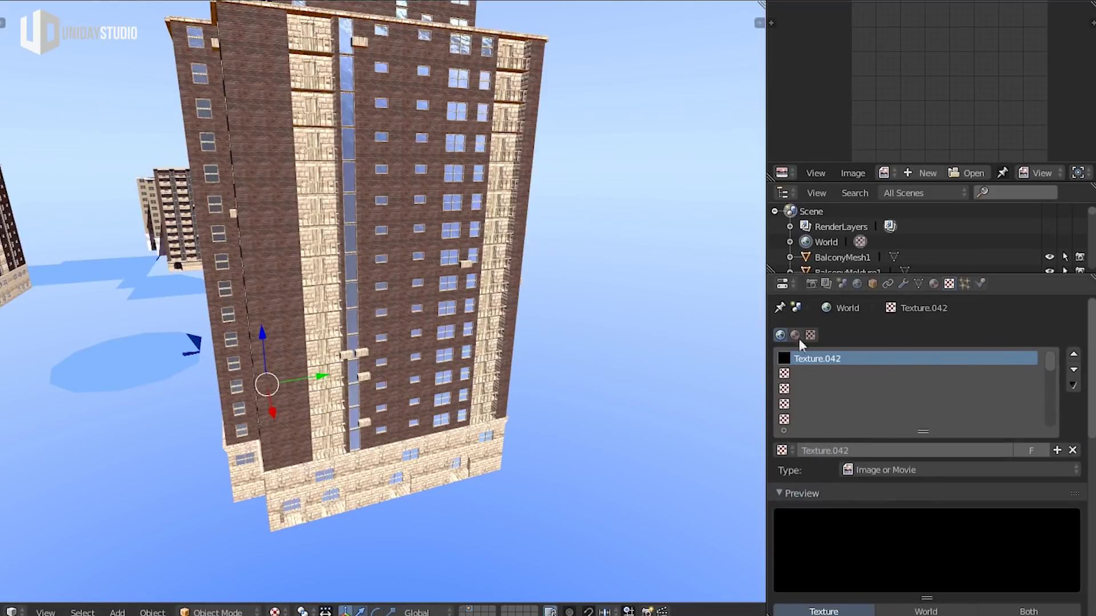
pyautogui.scroll(-6, 893, 571)
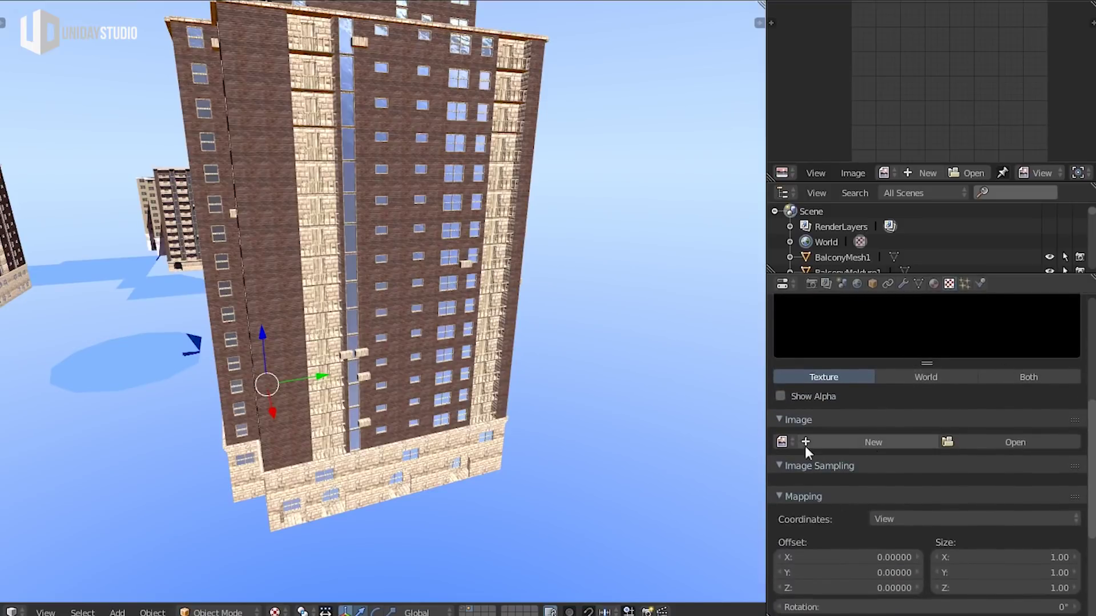
pyautogui.click(826, 450)
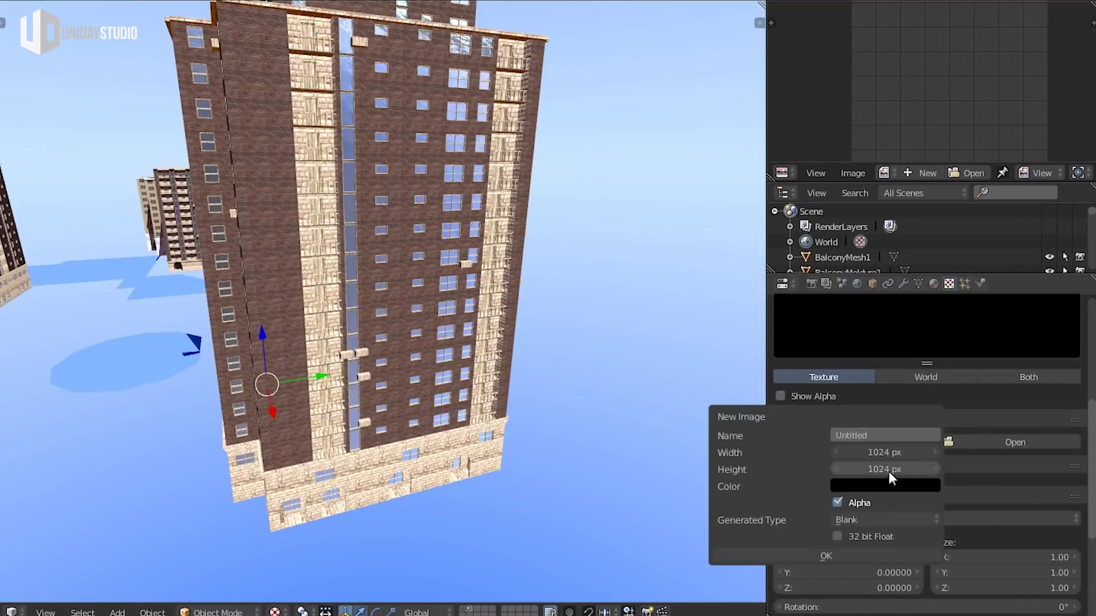
pyautogui.click(870, 517)
pyautogui.click(859, 484)
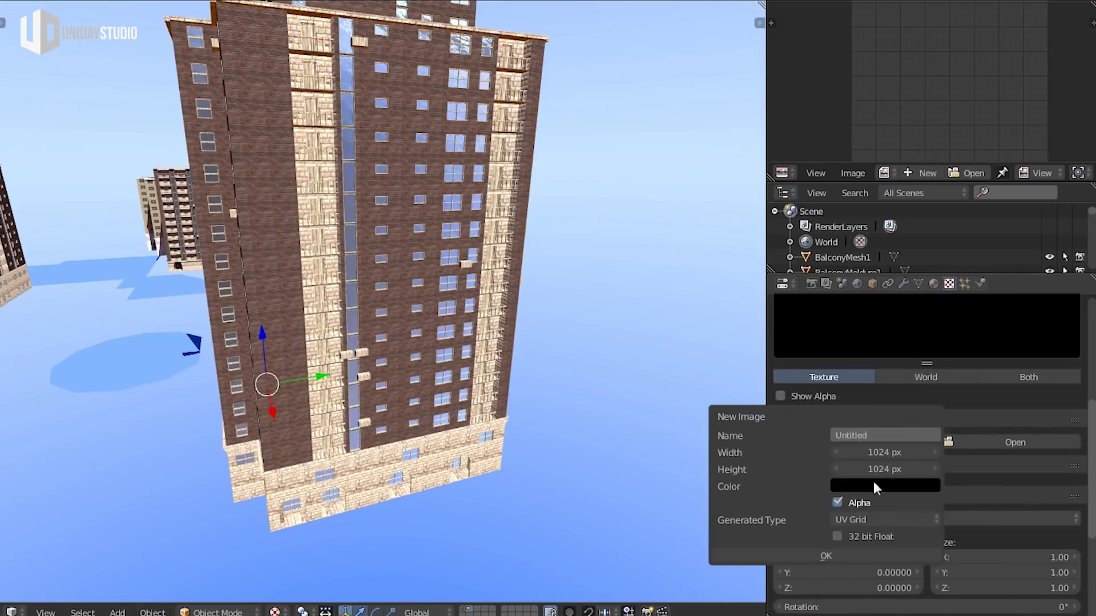
pyautogui.click(820, 552)
pyautogui.moveTo(505, 418)
pyautogui.mouseDown(button='middle')
pyautogui.moveTo(543, 360)
pyautogui.moveTo(486, 368)
pyautogui.moveTo(489, 213)
pyautogui.mouseUp(button='middle')
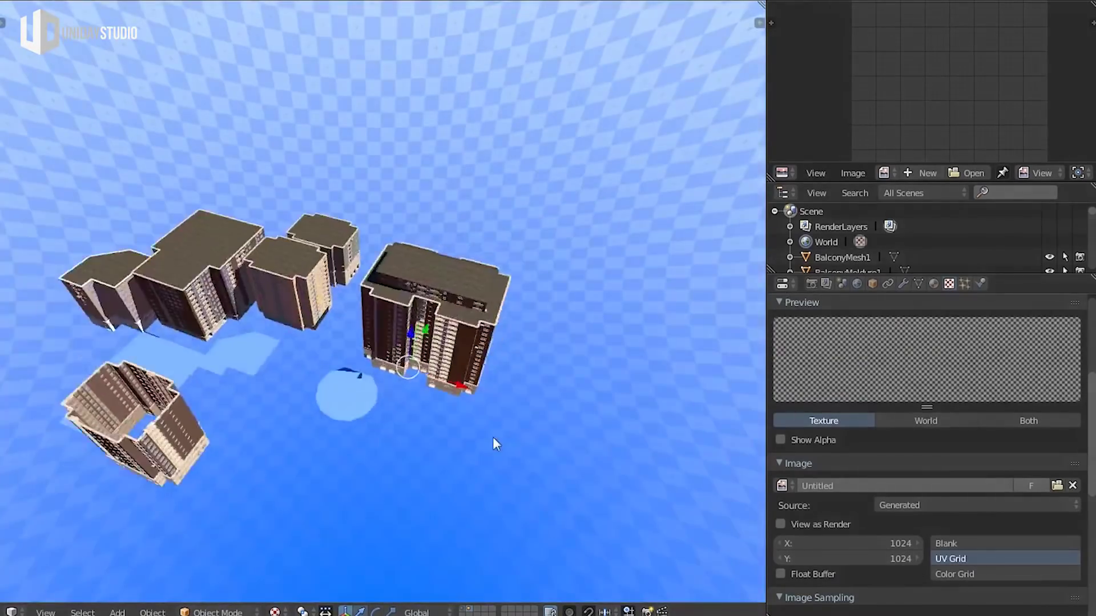
# Set the World texture's mapping coordinates to Equirectangular
pyautogui.scroll(-10, 939, 429)
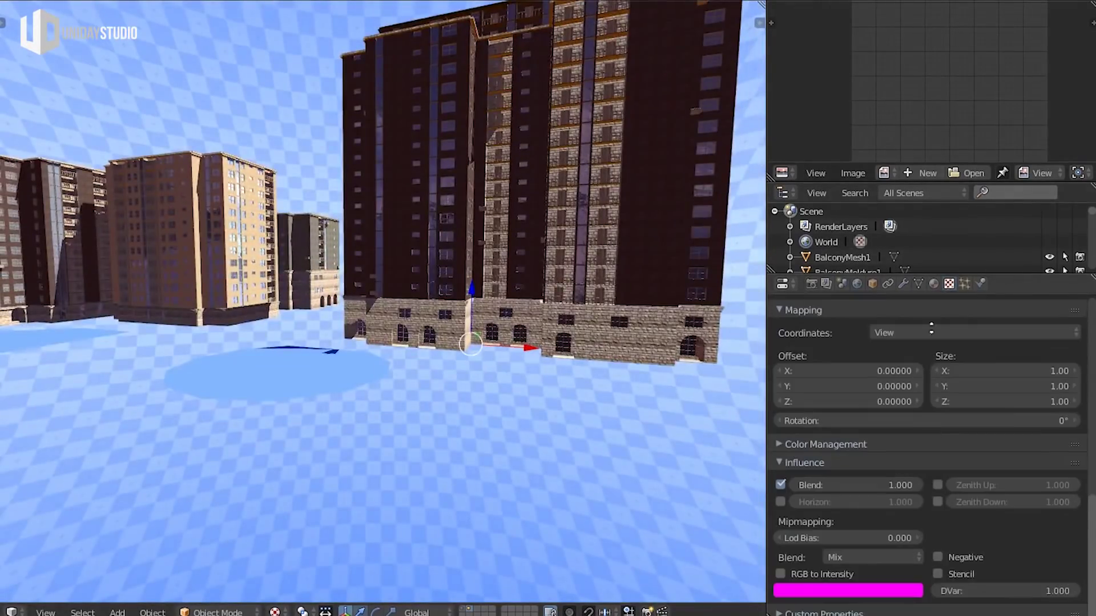
pyautogui.scroll(2, 878, 399)
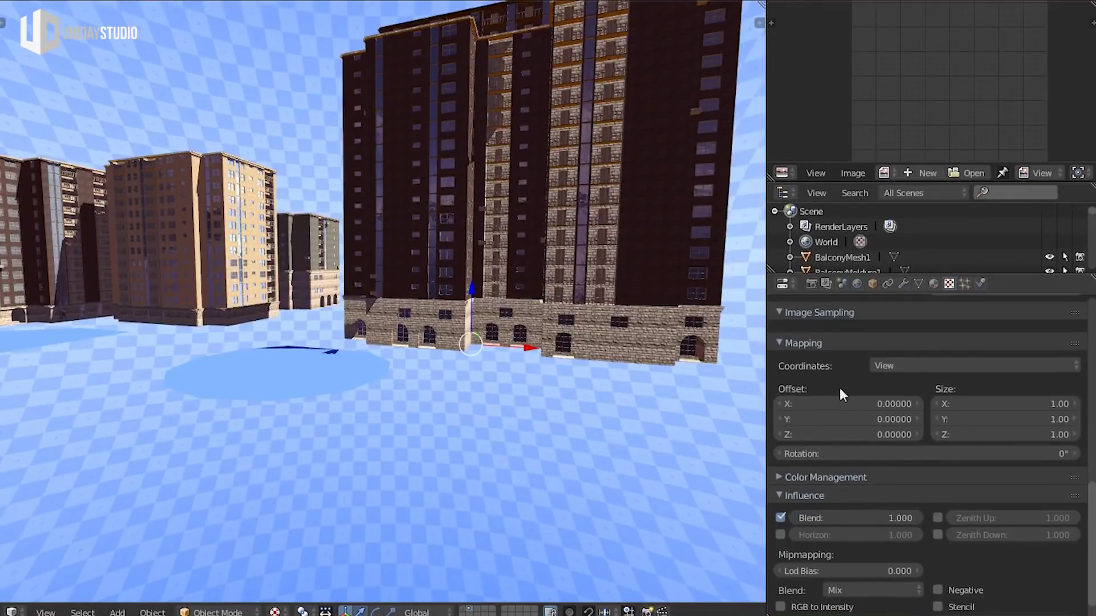
pyautogui.click(882, 364)
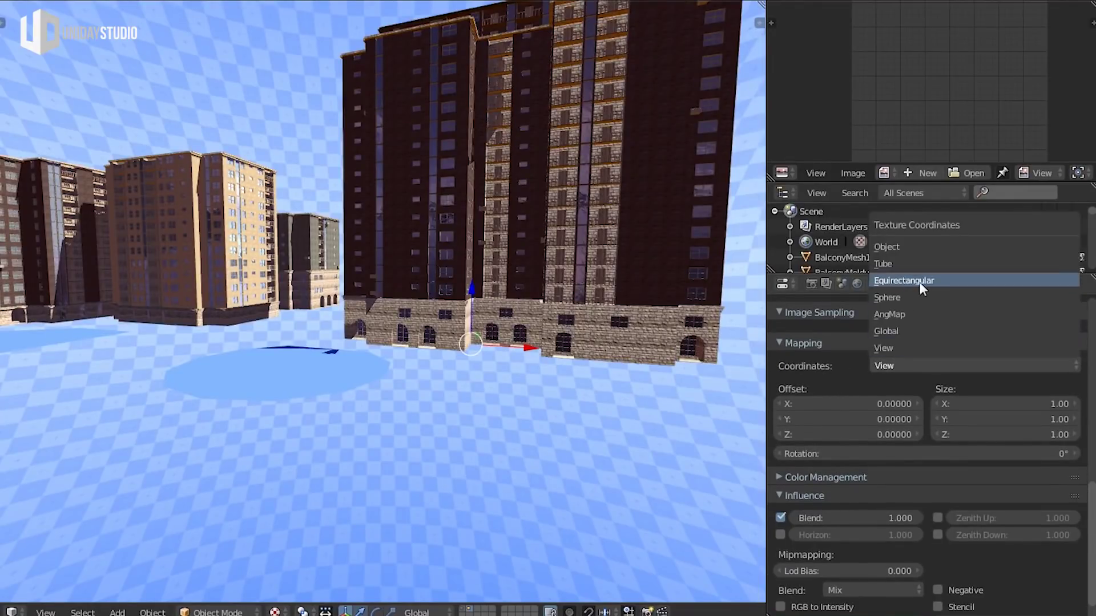
pyautogui.click(919, 281)
# Inspect the grid sky wrapped around the buildings, then turn off the texture's Blend influence
pyautogui.scroll(-5, 485, 361)
pyautogui.moveTo(485, 361); pyautogui.dragTo(656, 359, button='middle')
pyautogui.scroll(3, 399, 323)
pyautogui.moveTo(399, 323)
pyautogui.mouseDown(button='middle')
pyautogui.moveTo(467, 420)
pyautogui.moveTo(460, 455)
pyautogui.moveTo(443, 437)
pyautogui.moveTo(454, 273)
pyautogui.moveTo(438, 172)
pyautogui.moveTo(479, 344)
pyautogui.moveTo(567, 359)
pyautogui.moveTo(387, 384)
pyautogui.moveTo(396, 164)
pyautogui.moveTo(381, 406)
pyautogui.moveTo(323, 361)
pyautogui.moveTo(350, 212)
pyautogui.mouseUp(button='middle')
pyautogui.scroll(4, 567, 360)
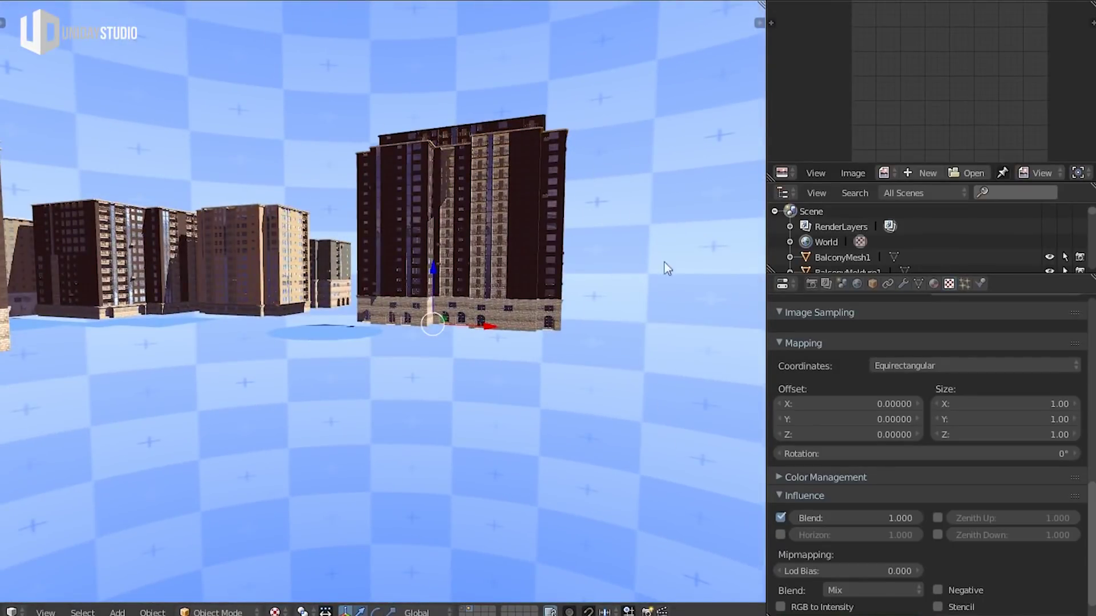
pyautogui.scroll(-4, 707, 229)
pyautogui.scroll(-1, 560, 375)
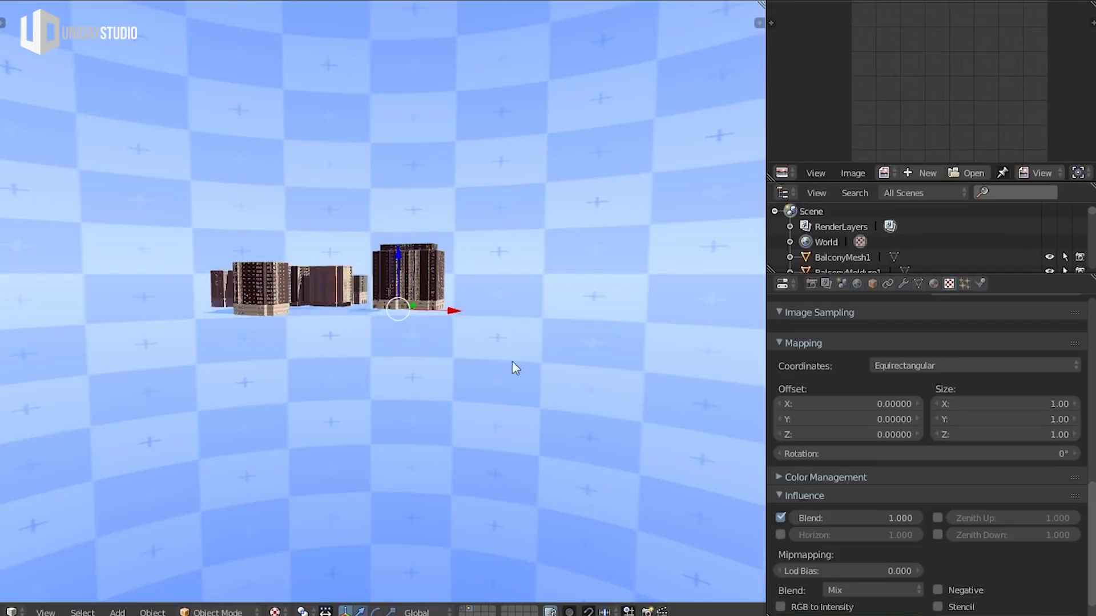
pyautogui.scroll(-2, 913, 457)
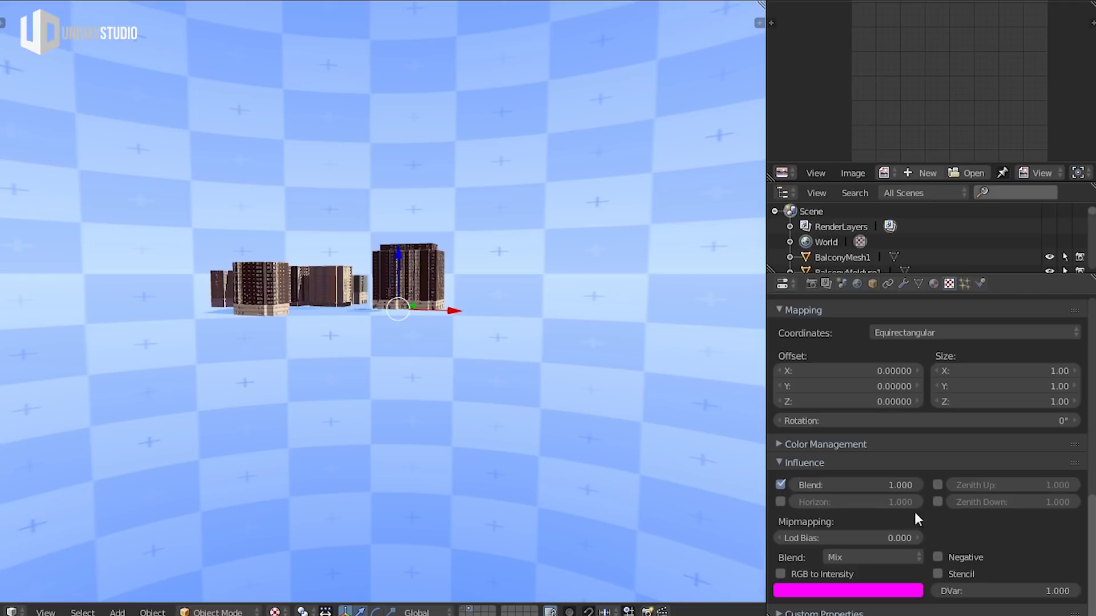
pyautogui.click(780, 485)
# Try the texture's Blend, Horizon, Zenith Up and Zenith Down influences one at a time
pyautogui.click(780, 486)
pyautogui.click(779, 486)
pyautogui.click(780, 502)
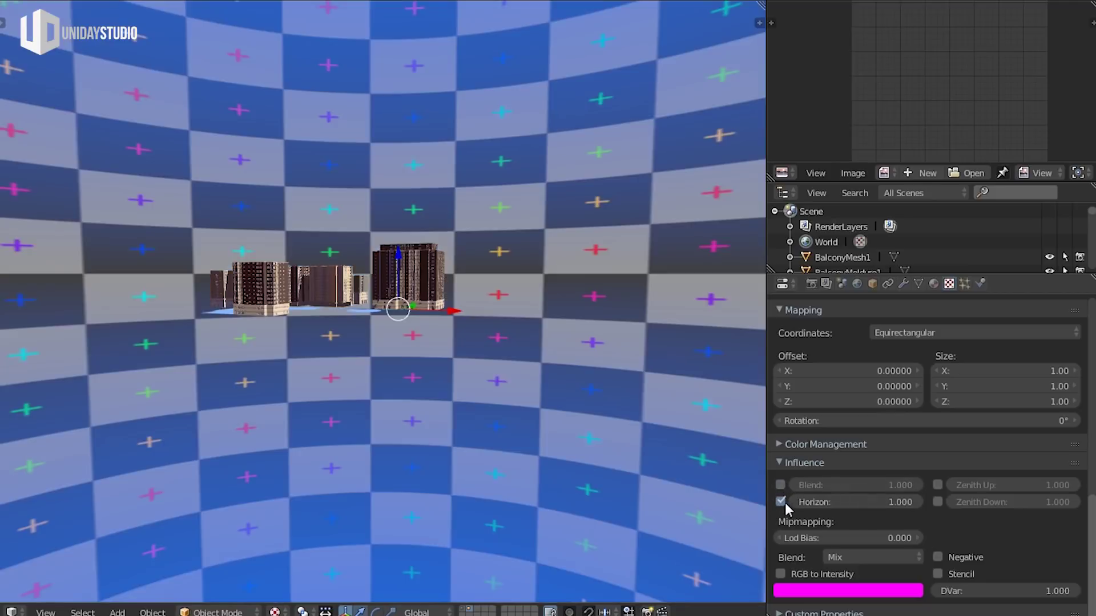
pyautogui.moveTo(501, 455)
pyautogui.mouseDown(button='middle')
pyautogui.moveTo(473, 264)
pyautogui.moveTo(370, 212)
pyautogui.mouseUp(button='middle')
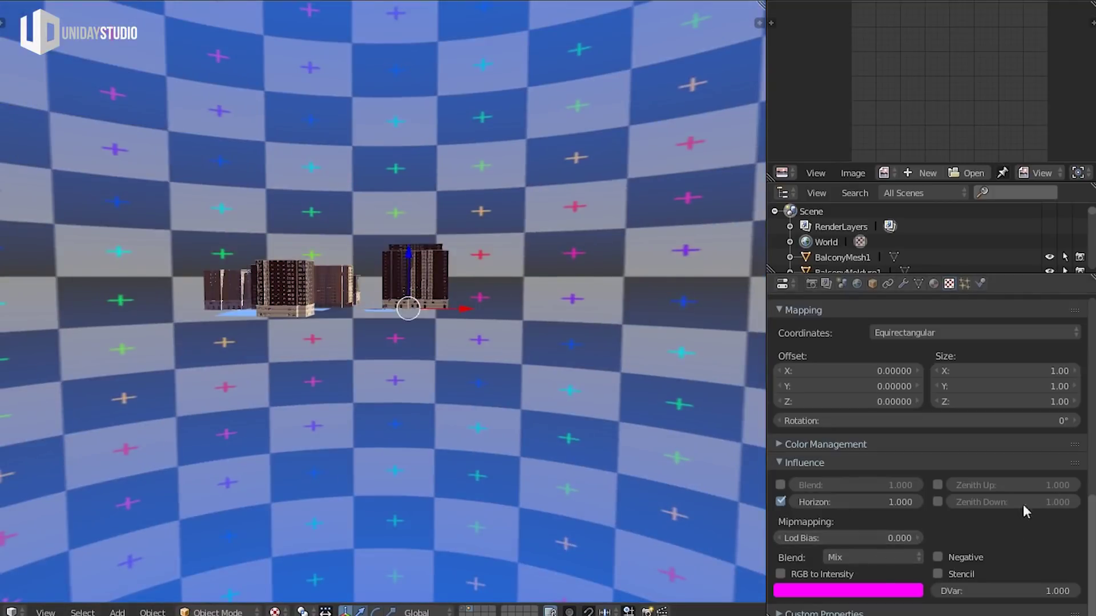
pyautogui.click(780, 502)
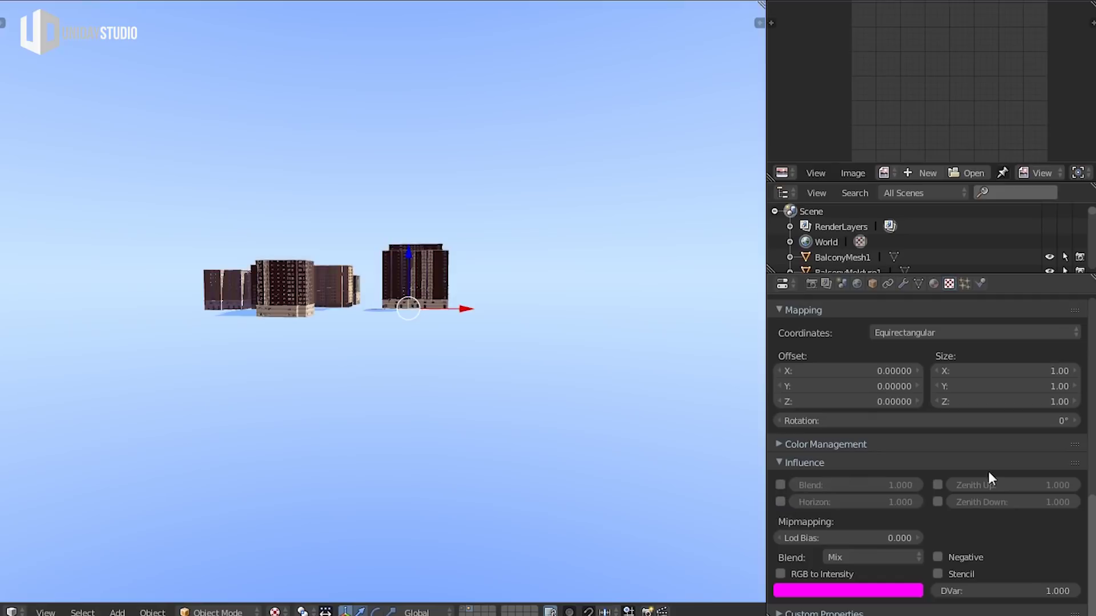
pyautogui.click(938, 485)
pyautogui.moveTo(659, 540)
pyautogui.mouseDown(button='middle')
pyautogui.moveTo(465, 249)
pyautogui.moveTo(374, 332)
pyautogui.moveTo(335, 210)
pyautogui.moveTo(354, 320)
pyautogui.moveTo(403, 476)
pyautogui.mouseUp(button='middle')
pyautogui.click(937, 502)
pyautogui.moveTo(484, 477)
pyautogui.mouseDown(button='middle')
pyautogui.moveTo(477, 251)
pyautogui.moveTo(479, 342)
pyautogui.mouseUp(button='middle')
# Enable Horizon, Zenith Down and Blend alongside Zenith Up, so the checker covers sky and ground
pyautogui.click(937, 502)
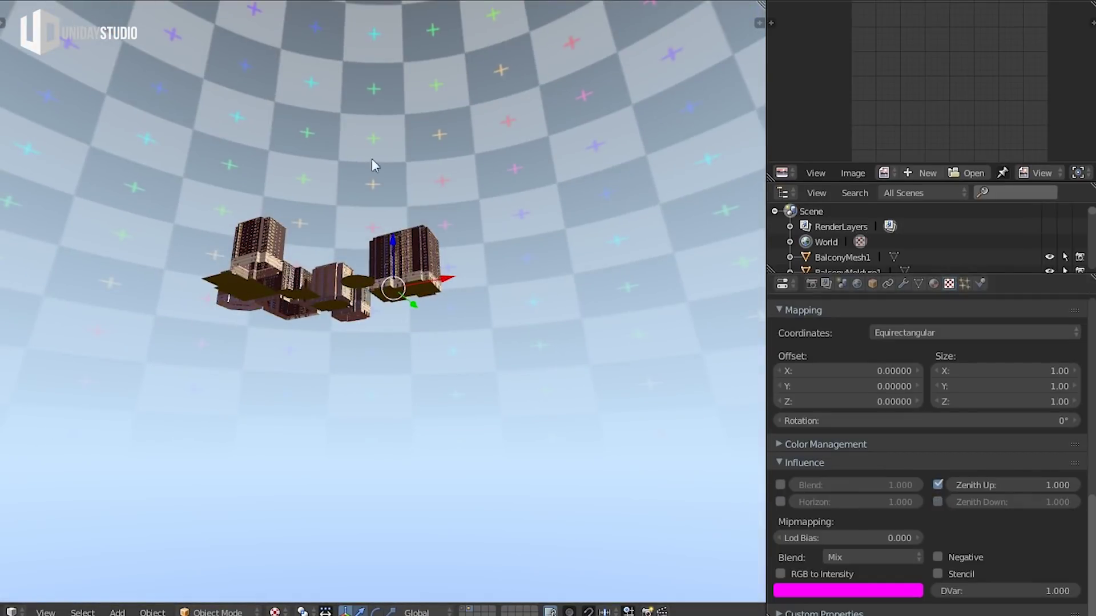
pyautogui.click(780, 501)
pyautogui.moveTo(342, 398)
pyautogui.mouseDown(button='middle')
pyautogui.moveTo(412, 502)
pyautogui.moveTo(430, 557)
pyautogui.moveTo(409, 408)
pyautogui.mouseUp(button='middle')
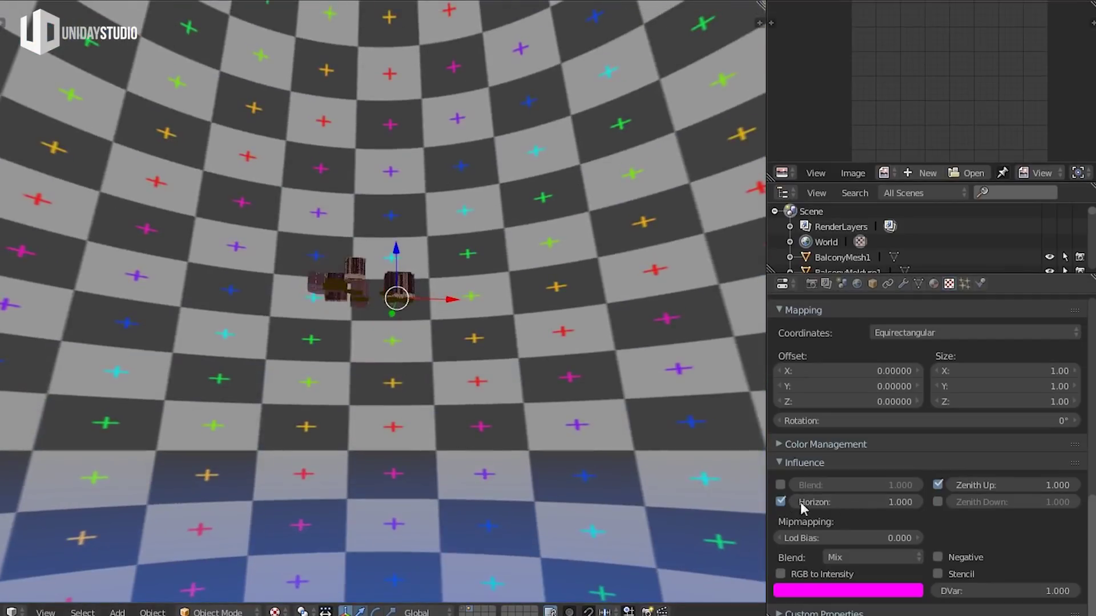
pyautogui.click(937, 503)
pyautogui.click(780, 484)
pyautogui.moveTo(502, 393)
pyautogui.mouseDown(button='middle')
pyautogui.moveTo(298, 340)
pyautogui.moveTo(247, 344)
pyautogui.mouseUp(button='middle')
pyautogui.scroll(5, 500, 387)
pyautogui.scroll(-3, 248, 343)
pyautogui.scroll(2, 358, 365)
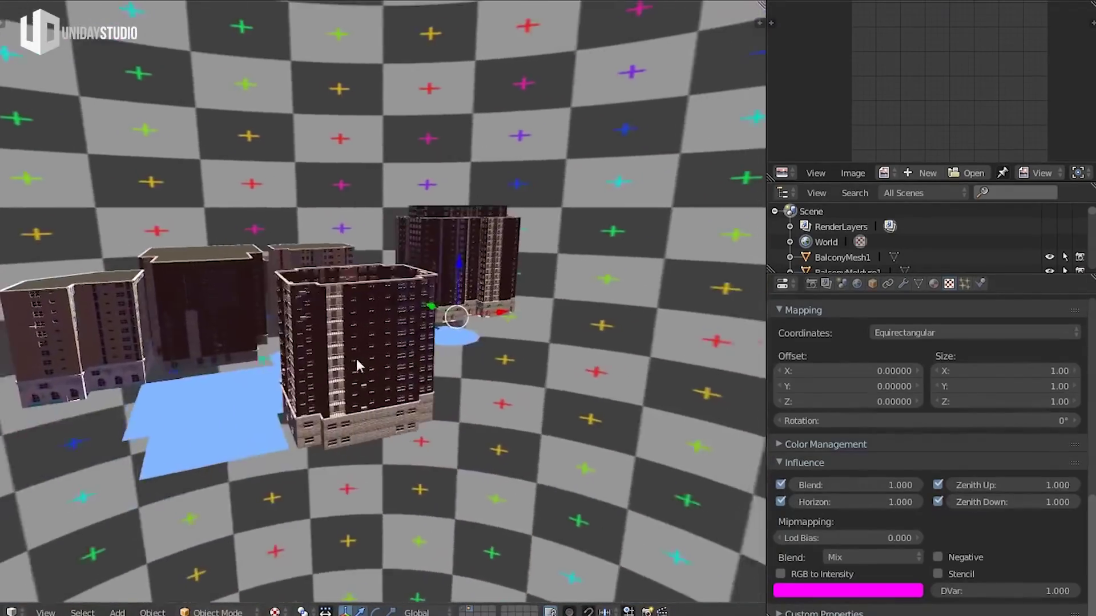
pyautogui.moveTo(356, 358); pyautogui.dragTo(308, 362, button='middle')
pyautogui.scroll(10, 941, 514)
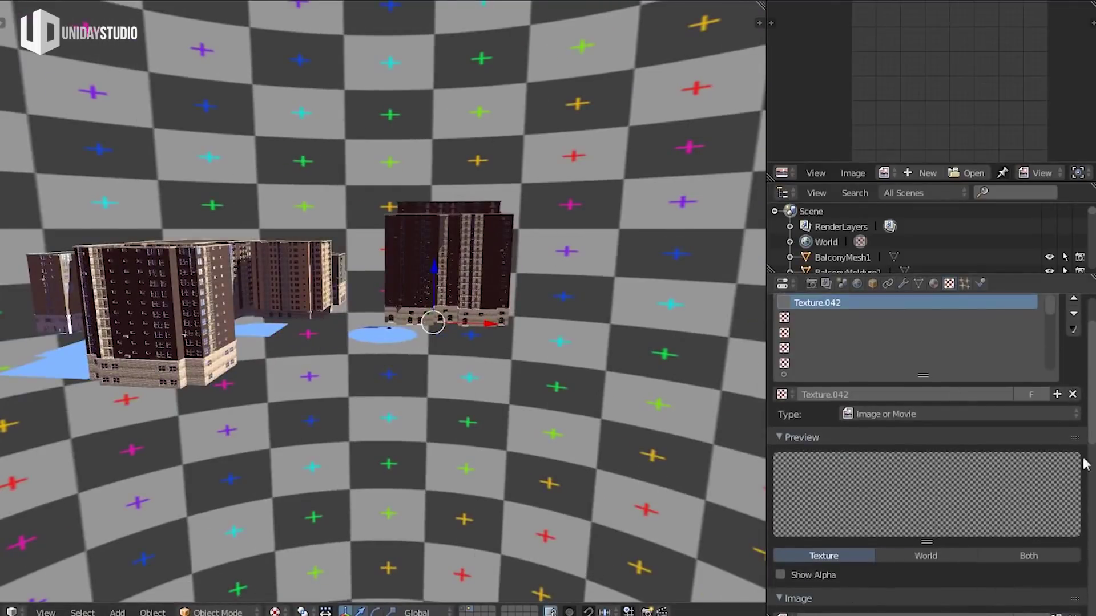
# Unlink the UV Grid image and browse the HdriHeaven folder in thumbnail view
pyautogui.scroll(-7, 1085, 463)
pyautogui.click(1073, 462)
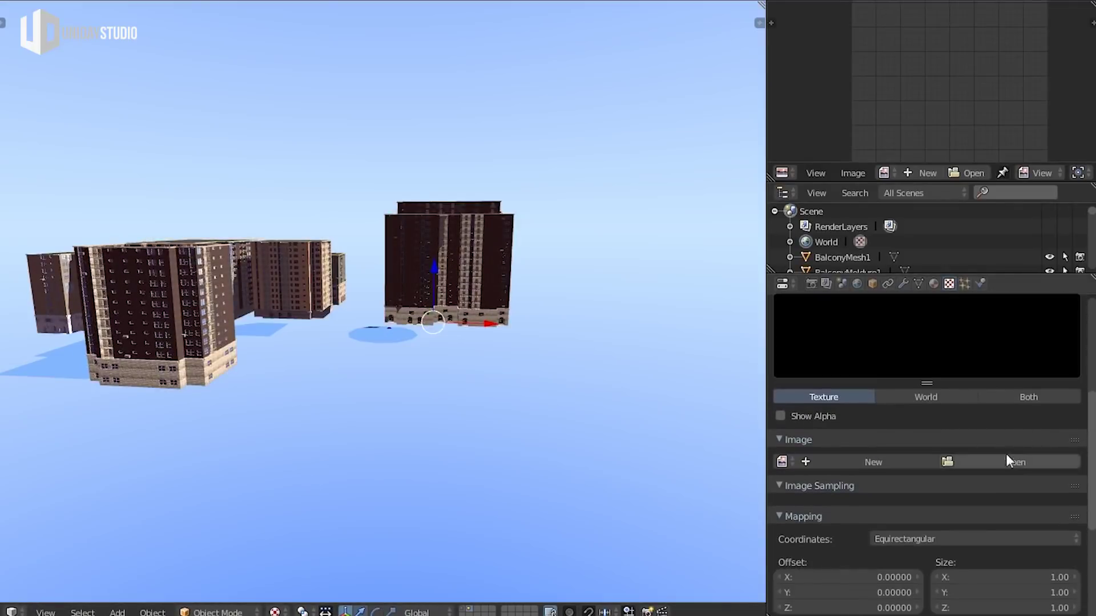
pyautogui.click(1032, 464)
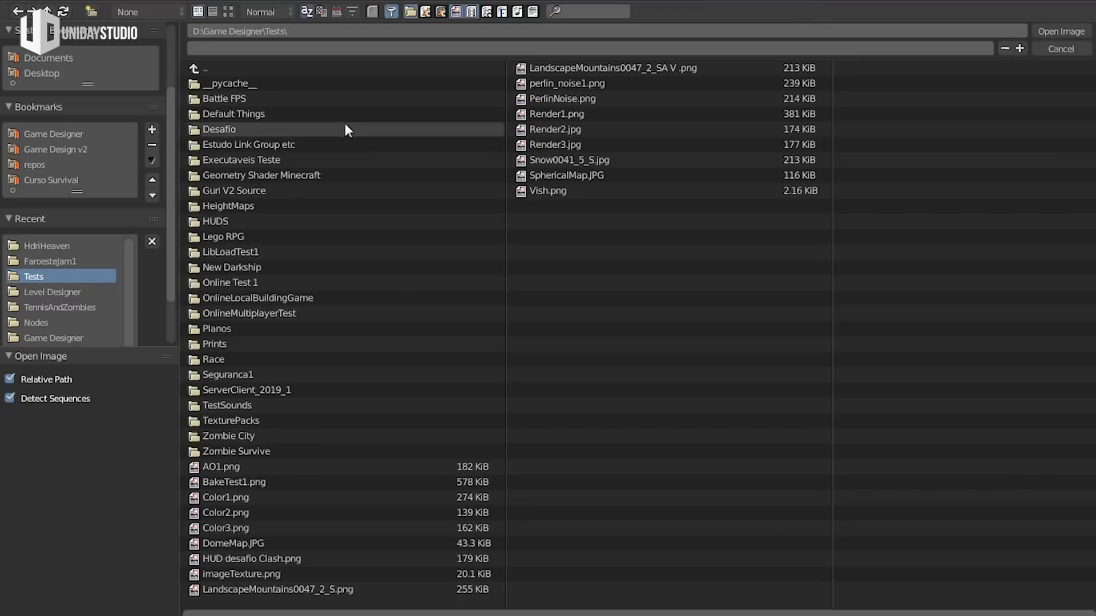
pyautogui.click(69, 246)
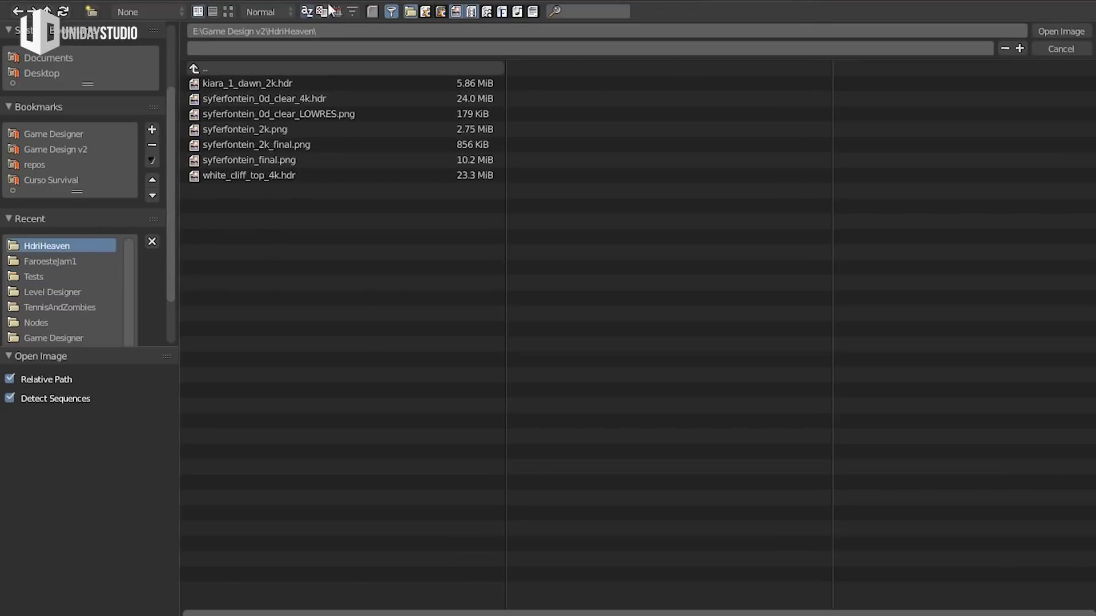
pyautogui.click(227, 12)
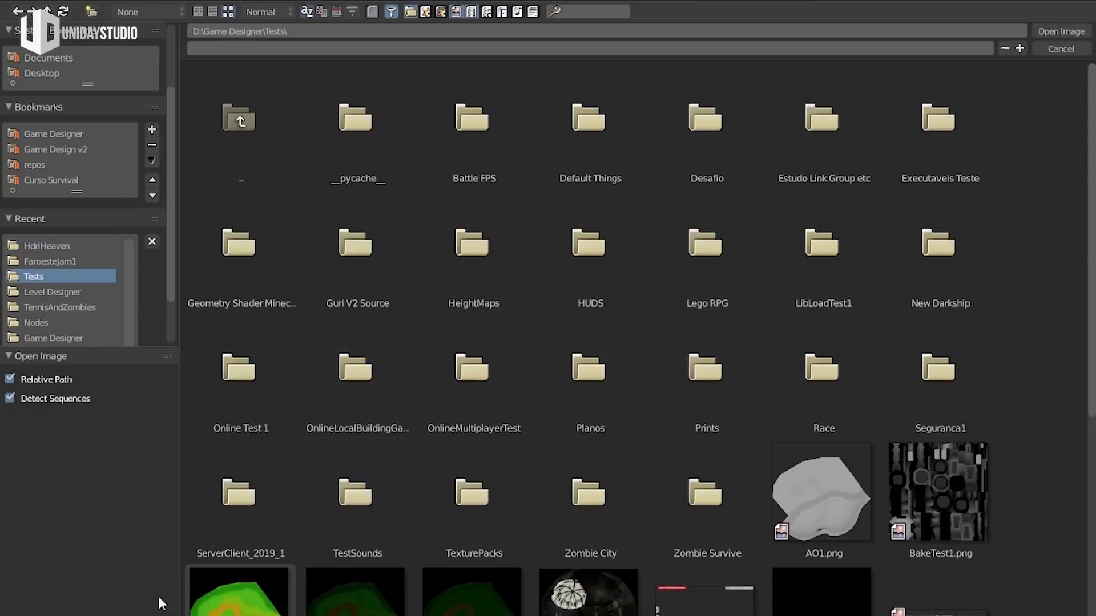
# Return to the HdriHeaven folder and pick white_cliff_top_4k.hdr
pyautogui.click(37, 244)
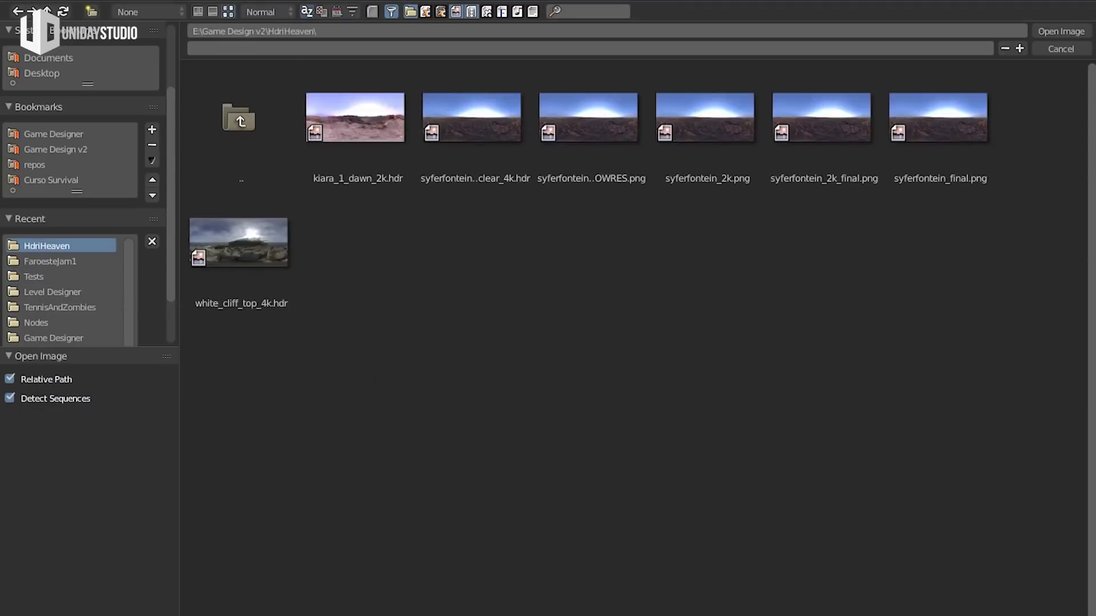
pyautogui.scroll(5, 594, 425)
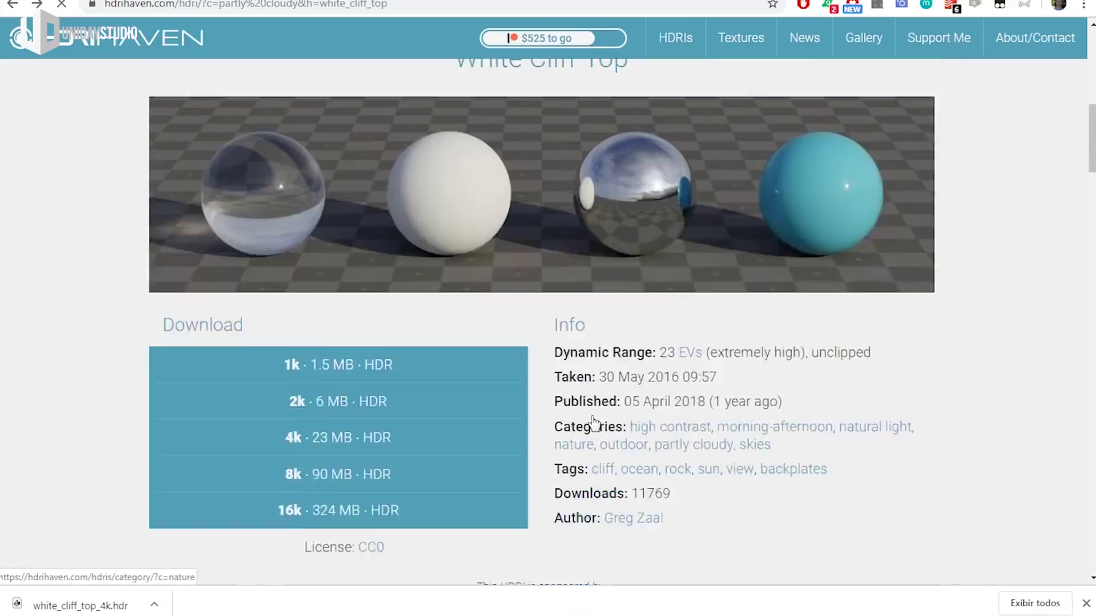
pyautogui.scroll(8, 575, 145)
pyautogui.scroll(4, 543, 207)
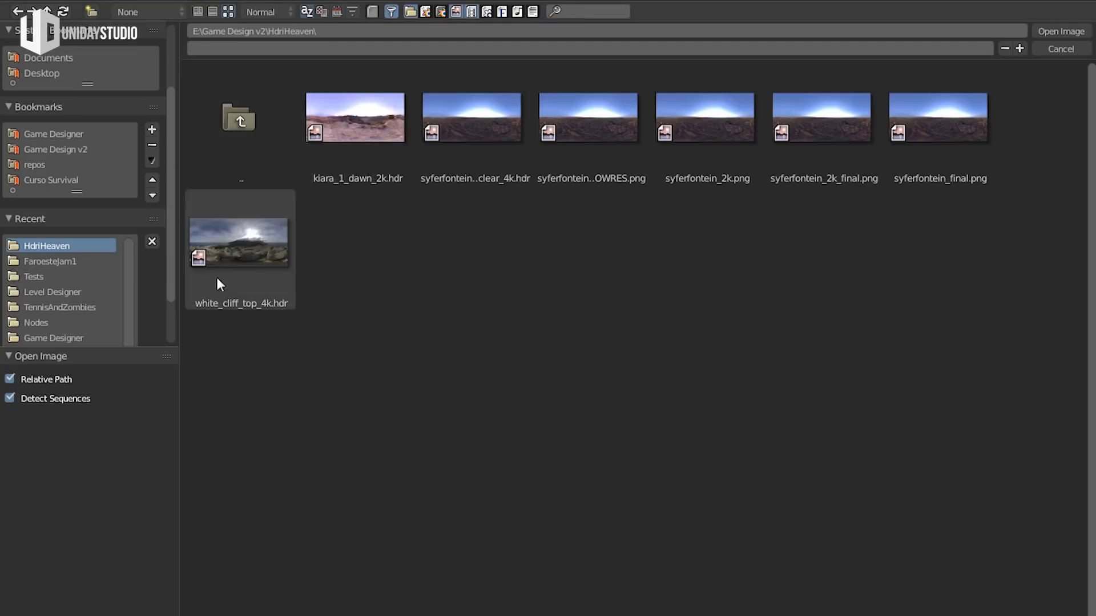
pyautogui.click(216, 277)
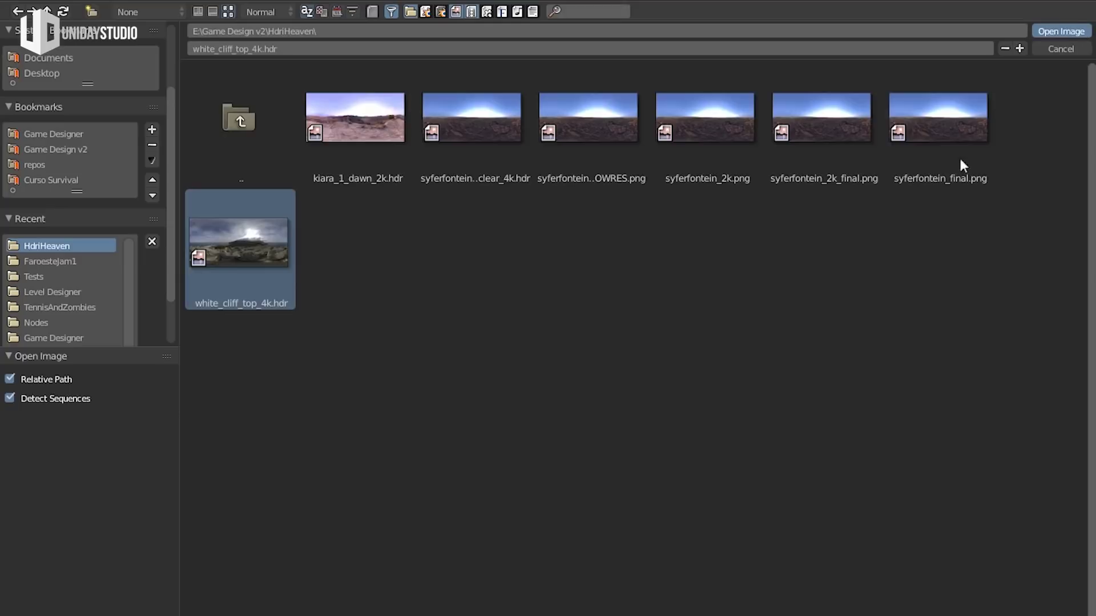
# Load white_cliff_top_4k.hdr into the world texture and orbit around the buildings
pyautogui.click(1061, 31)
pyautogui.moveTo(470, 348)
pyautogui.mouseDown(button='middle')
pyautogui.moveTo(398, 325)
pyautogui.moveTo(359, 292)
pyautogui.moveTo(357, 213)
pyautogui.mouseUp(button='middle')
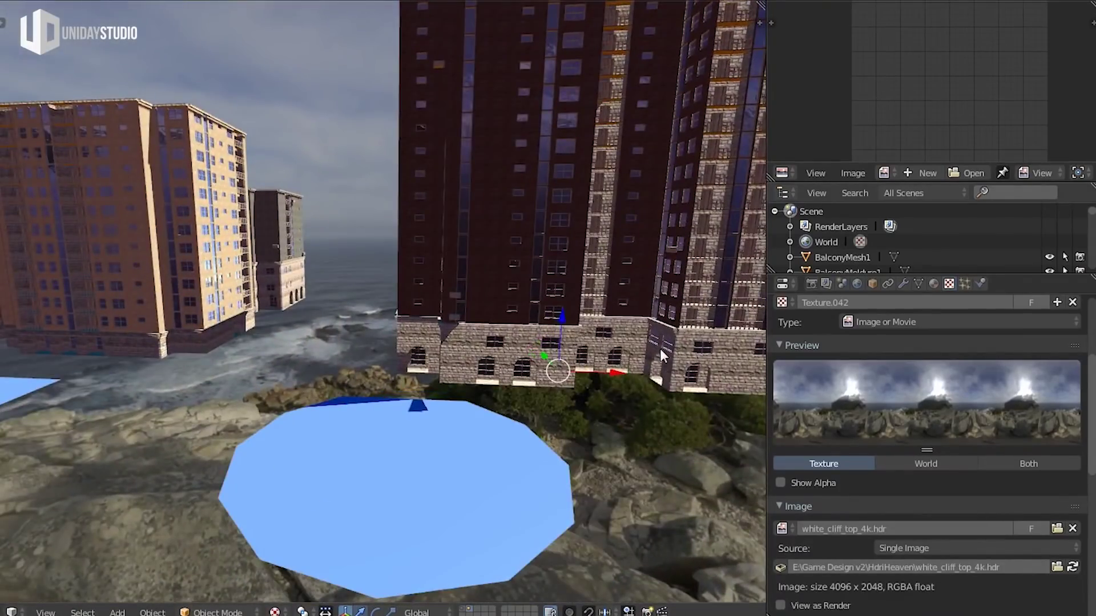
# Toggle the viewport World Background off and back on, then close the sidebar
pyautogui.press('n')
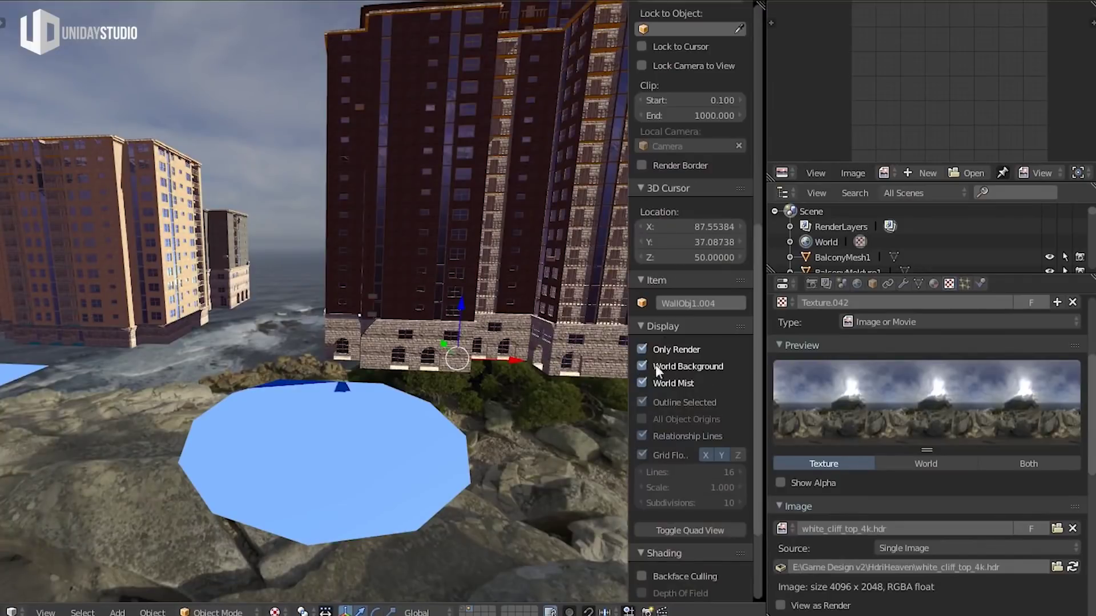
pyautogui.click(643, 367)
pyautogui.scroll(-5, 283, 389)
pyautogui.moveTo(283, 389)
pyautogui.mouseDown(button='middle')
pyautogui.moveTo(313, 436)
pyautogui.moveTo(183, 335)
pyautogui.mouseUp(button='middle')
pyautogui.scroll(5, 341, 344)
pyautogui.click(641, 366)
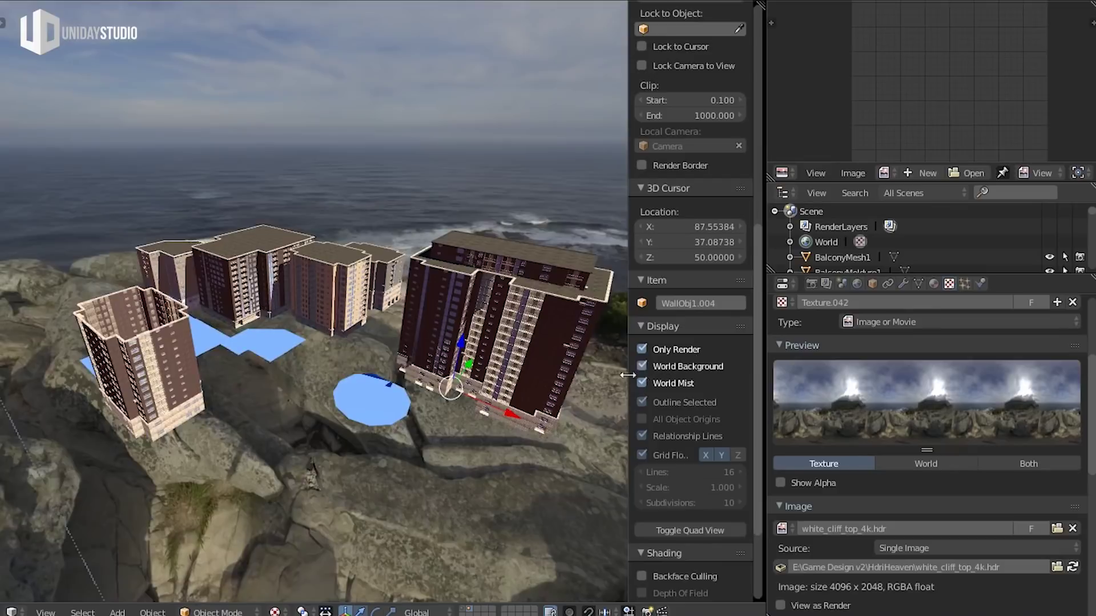
pyautogui.scroll(5, 313, 241)
pyautogui.press('n')
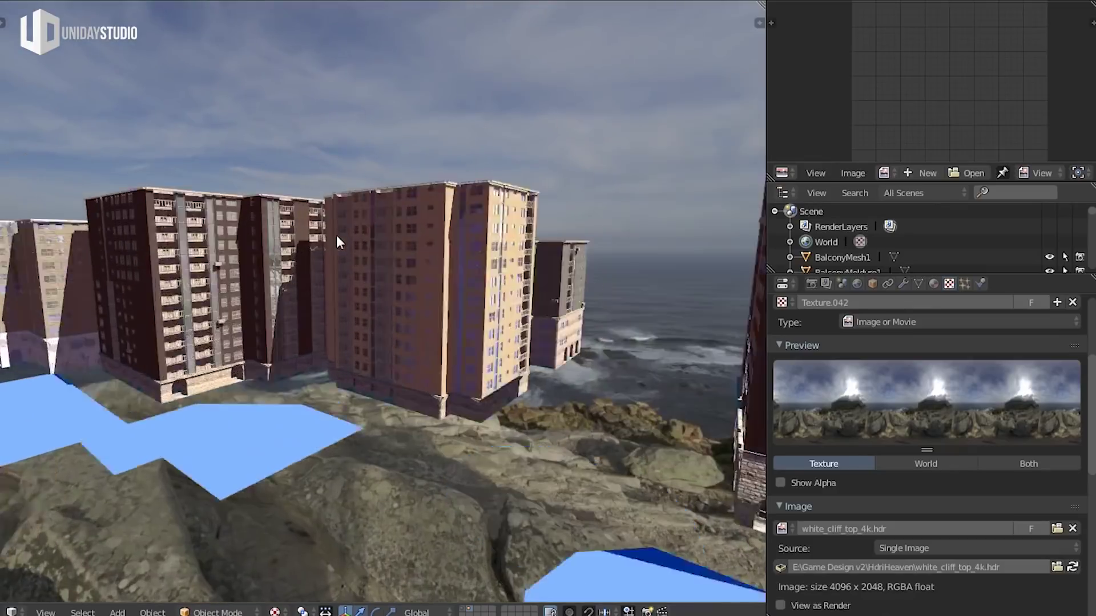
# Orbit around the towers, looking up from below, then return to a level side view
pyautogui.moveTo(336, 241); pyautogui.dragTo(530, 317, button='middle')
pyautogui.moveTo(530, 432)
pyautogui.mouseDown(button='middle')
pyautogui.moveTo(586, 566)
pyautogui.moveTo(552, 362)
pyautogui.moveTo(441, 160)
pyautogui.mouseUp(button='middle')
pyautogui.moveTo(378, 53)
pyautogui.mouseDown(button='middle')
pyautogui.moveTo(560, 208)
pyautogui.moveTo(689, 249)
pyautogui.moveTo(639, 254)
pyautogui.moveTo(604, 298)
pyautogui.moveTo(541, 318)
pyautogui.moveTo(597, 245)
pyautogui.moveTo(521, 91)
pyautogui.moveTo(503, 214)
pyautogui.mouseUp(button='middle')
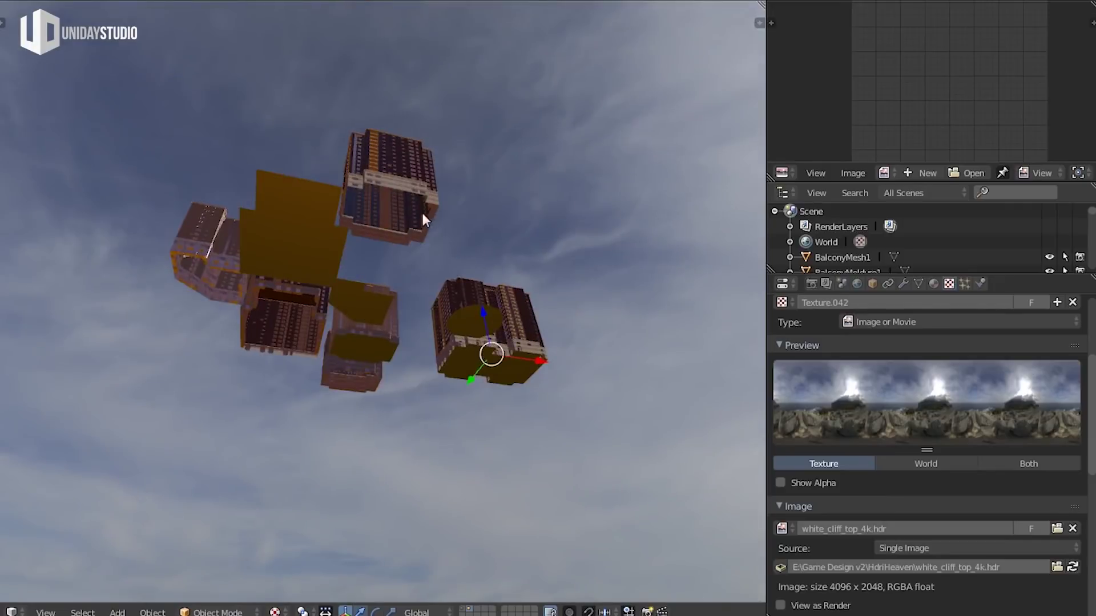
# Stop the sky texture influencing Zenith Down
pyautogui.scroll(-10, 965, 532)
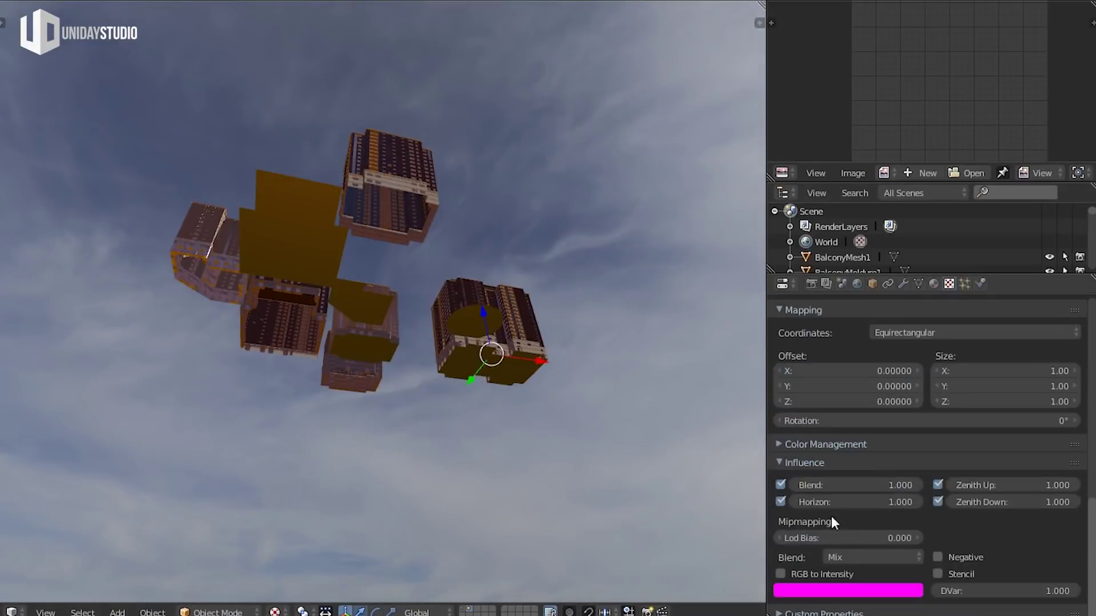
pyautogui.click(937, 501)
pyautogui.moveTo(505, 282)
pyautogui.mouseDown(button='middle')
pyautogui.moveTo(518, 412)
pyautogui.moveTo(479, 432)
pyautogui.mouseUp(button='middle')
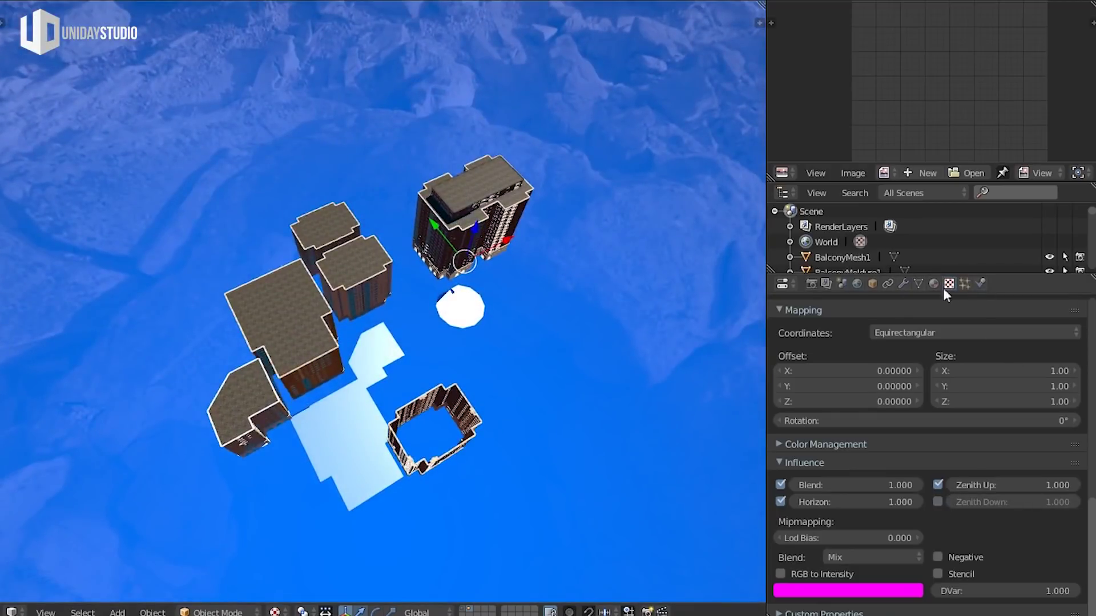
# Set the world Zenith Color to a pale whitish blue
pyautogui.click(858, 283)
pyautogui.click(939, 514)
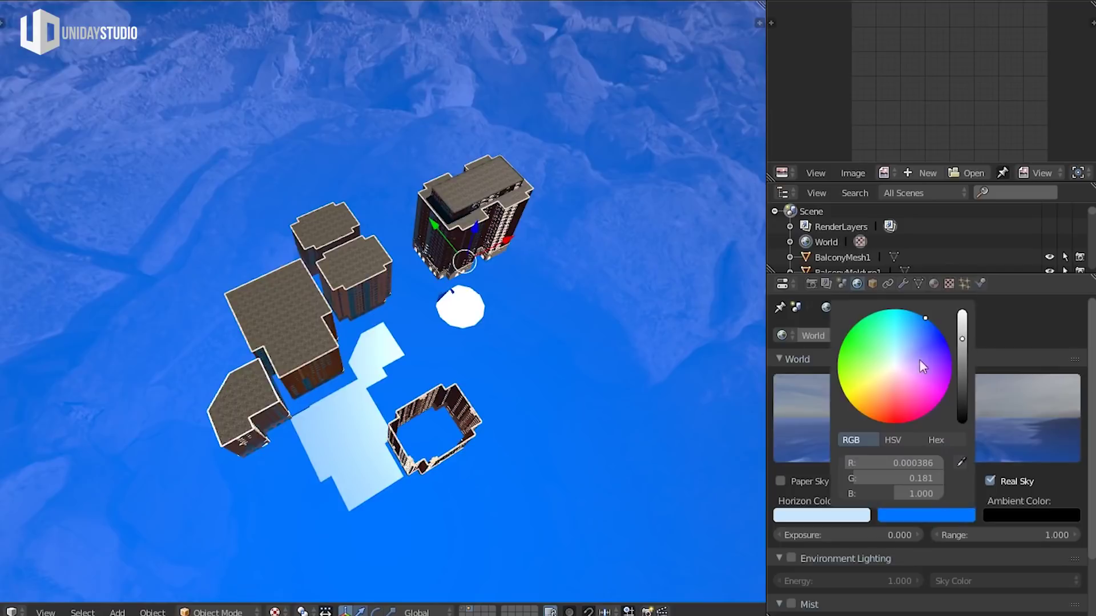
pyautogui.moveTo(919, 359); pyautogui.dragTo(901, 354)
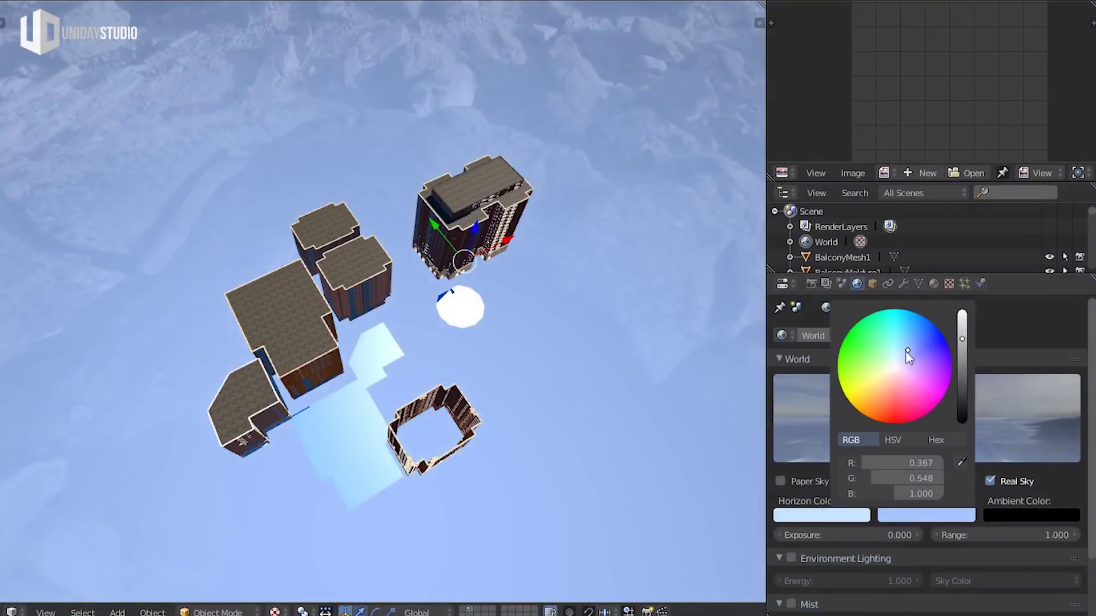
pyautogui.moveTo(491, 240)
pyautogui.mouseDown(button='middle')
pyautogui.moveTo(456, 220)
pyautogui.moveTo(407, 242)
pyautogui.moveTo(594, 235)
pyautogui.mouseUp(button='middle')
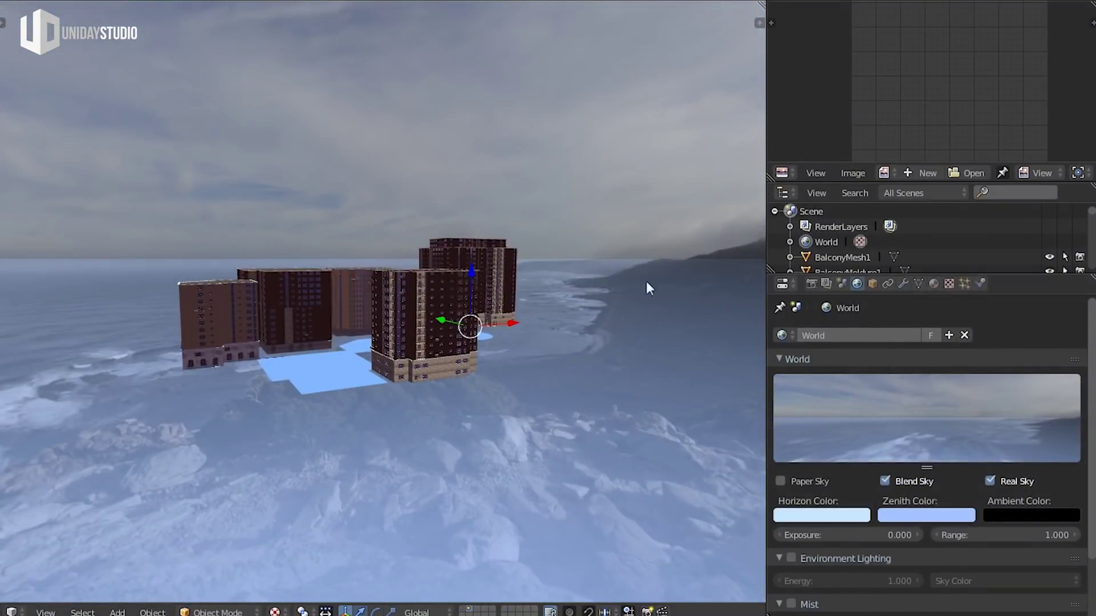
# Turn off the sky texture's Horizon and Blend influence
pyautogui.click(948, 284)
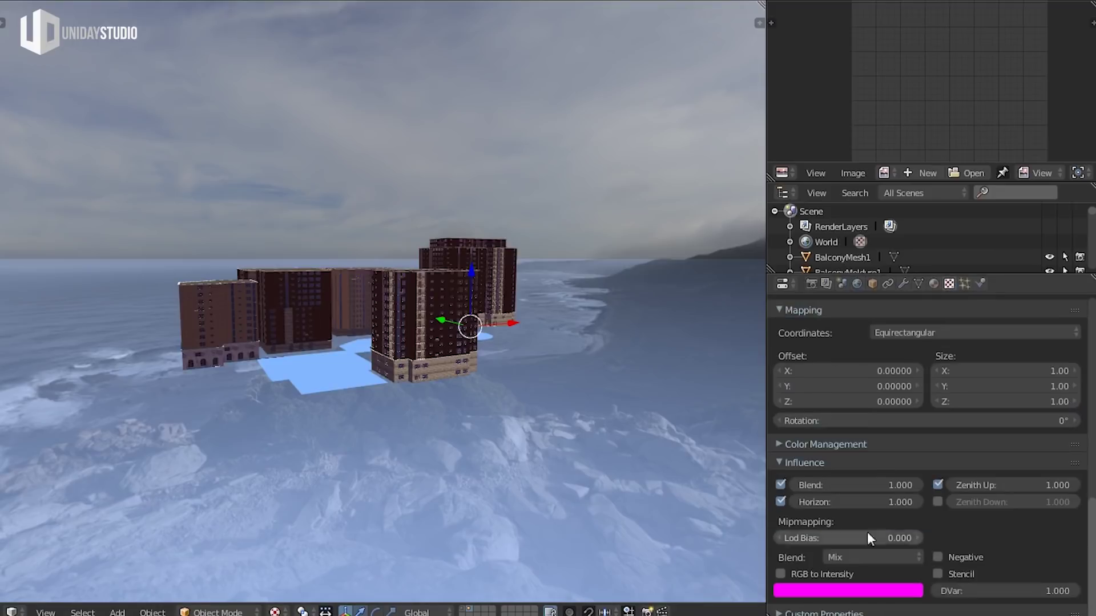
pyautogui.click(781, 502)
pyautogui.scroll(-2, 621, 456)
pyautogui.moveTo(491, 411)
pyautogui.mouseDown(button='middle')
pyautogui.moveTo(600, 302)
pyautogui.moveTo(559, 263)
pyautogui.moveTo(517, 274)
pyautogui.moveTo(380, 93)
pyautogui.moveTo(492, 465)
pyautogui.moveTo(544, 457)
pyautogui.moveTo(446, 466)
pyautogui.mouseUp(button='middle')
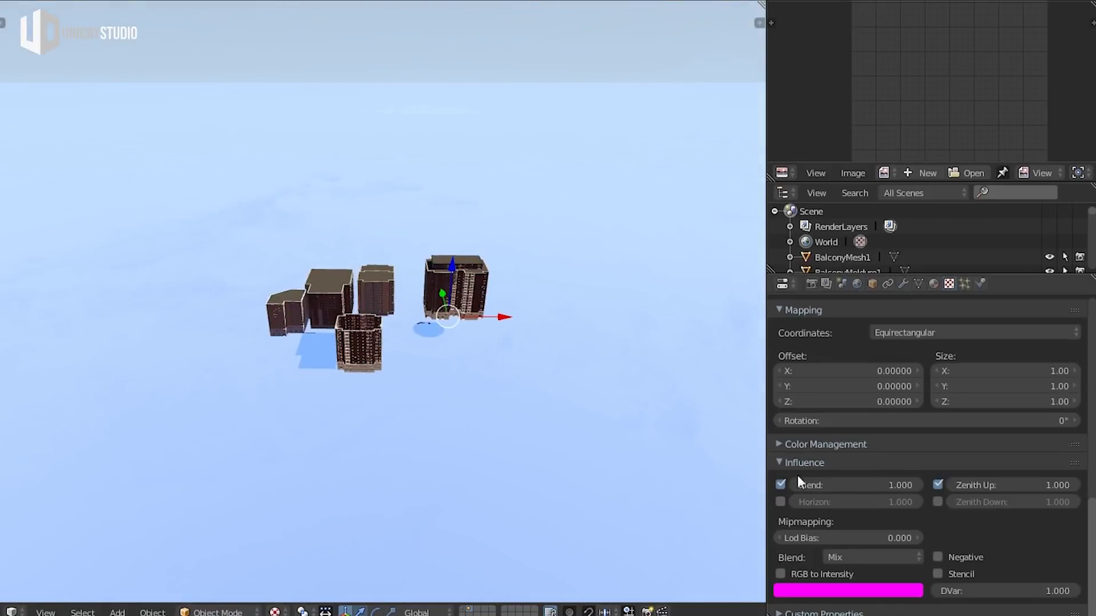
pyautogui.click(780, 484)
pyautogui.moveTo(508, 207)
pyautogui.mouseDown(button='middle')
pyautogui.moveTo(451, 170)
pyautogui.moveTo(578, 119)
pyautogui.moveTo(596, 341)
pyautogui.moveTo(308, 356)
pyautogui.moveTo(476, 222)
pyautogui.mouseUp(button='middle')
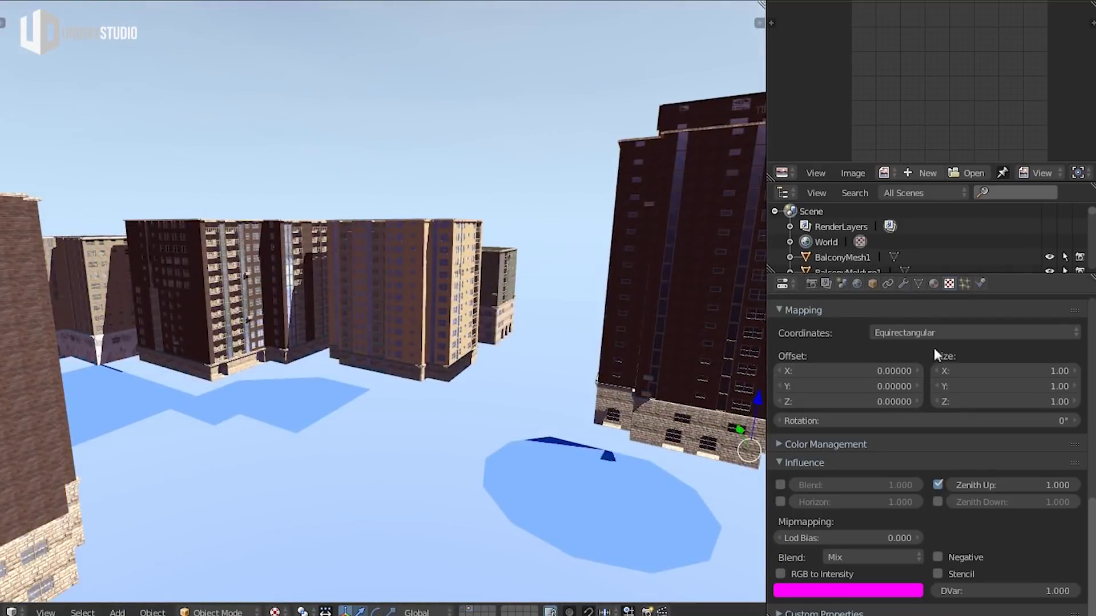
# Try several Horizon Color values: deeper blue, orange, light blue and near white
pyautogui.click(856, 283)
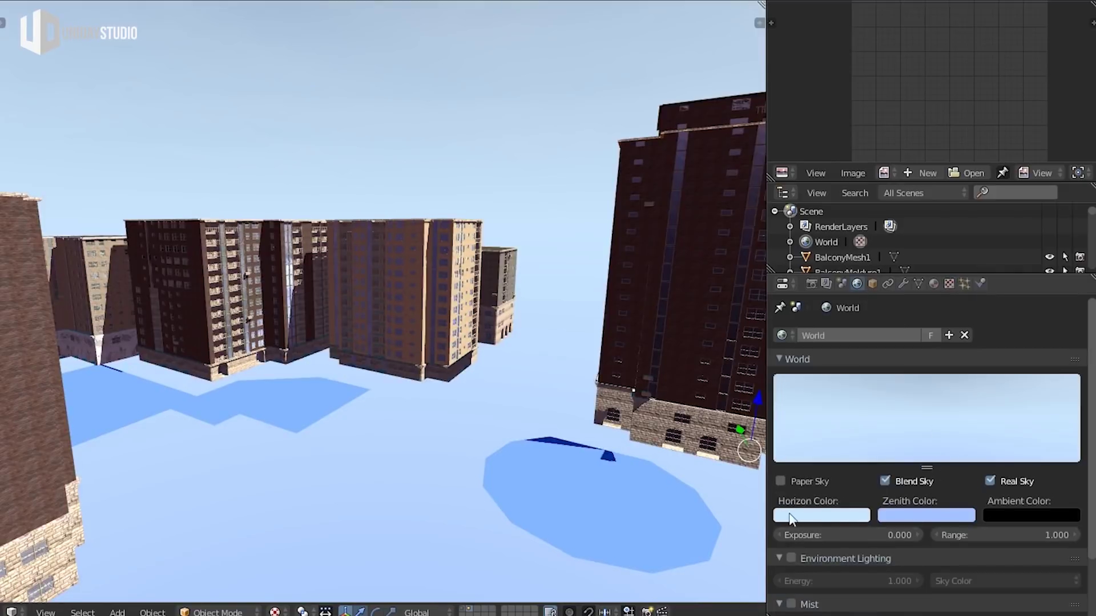
pyautogui.click(825, 517)
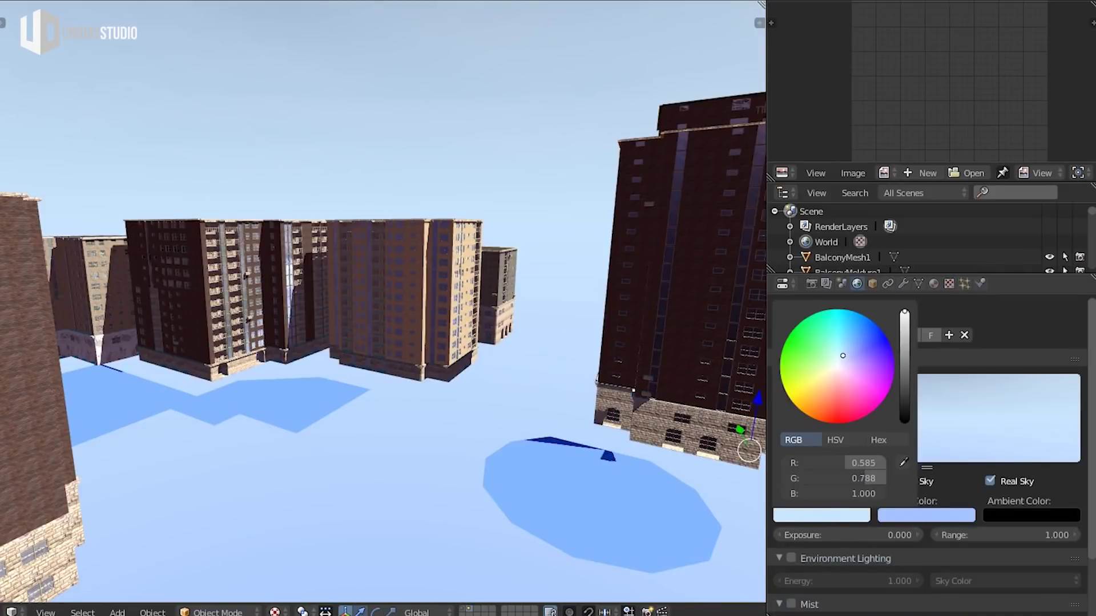
pyautogui.moveTo(842, 356); pyautogui.dragTo(853, 340)
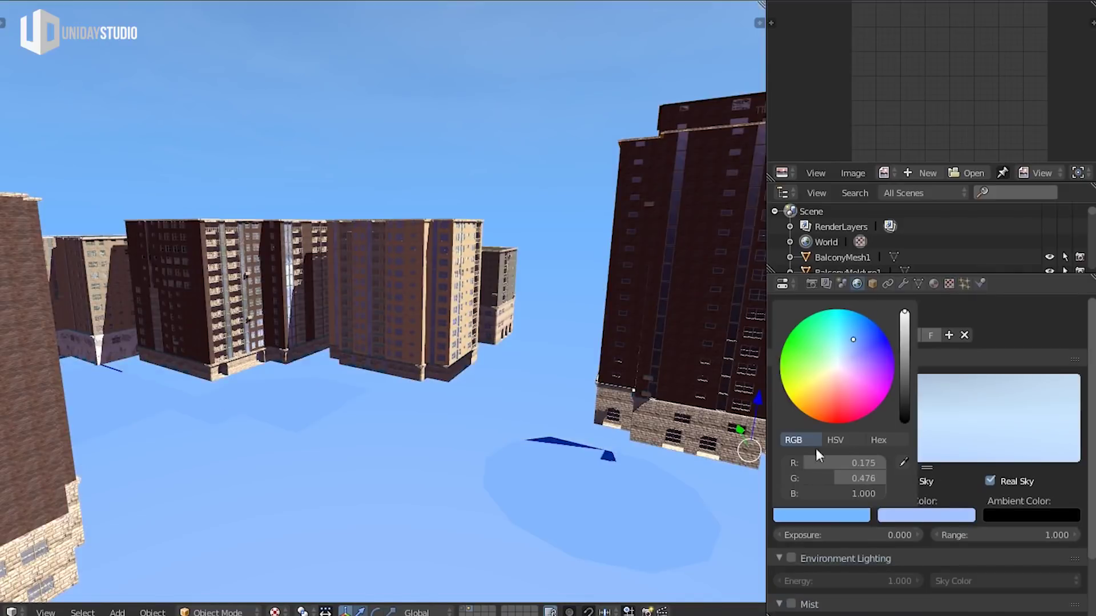
pyautogui.scroll(-5, 827, 394)
pyautogui.click(821, 412)
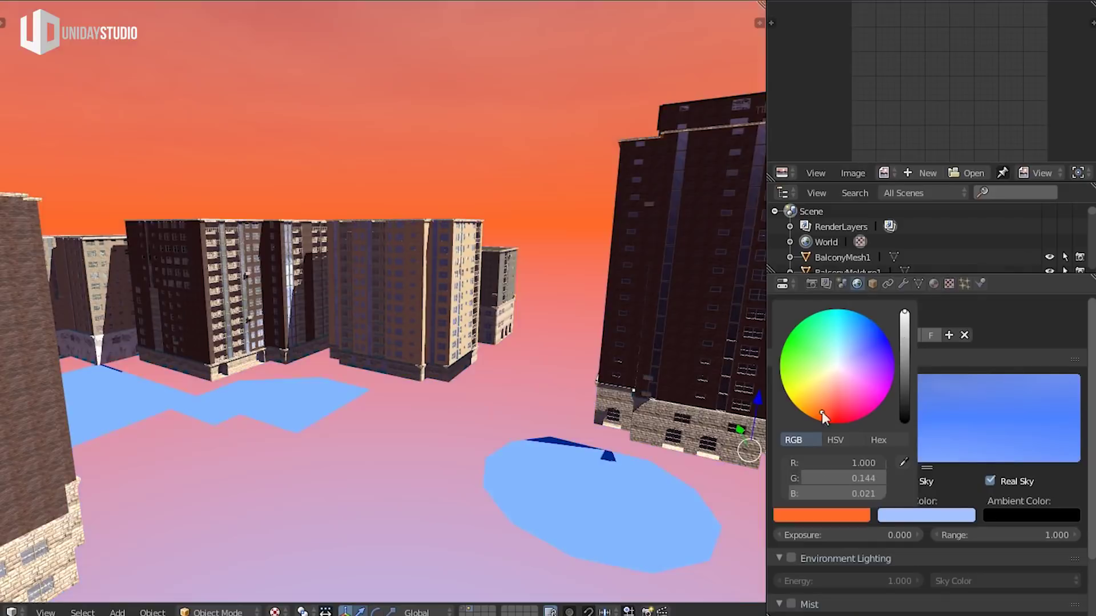
pyautogui.moveTo(392, 348)
pyautogui.mouseDown(button='middle')
pyautogui.moveTo(396, 279)
pyautogui.moveTo(382, 340)
pyautogui.mouseUp(button='middle')
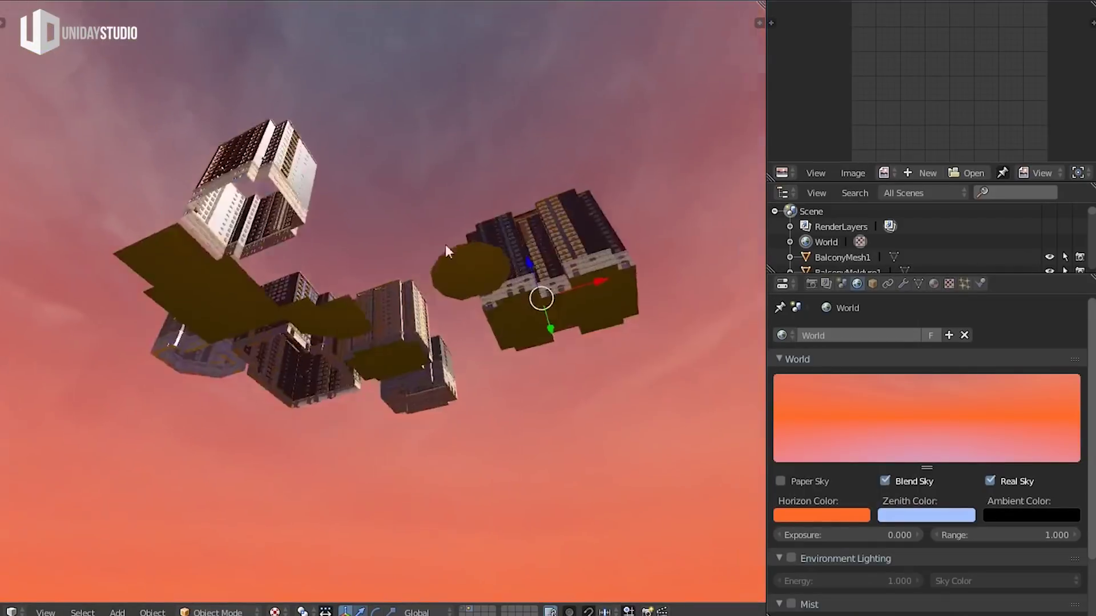
pyautogui.scroll(4, 382, 340)
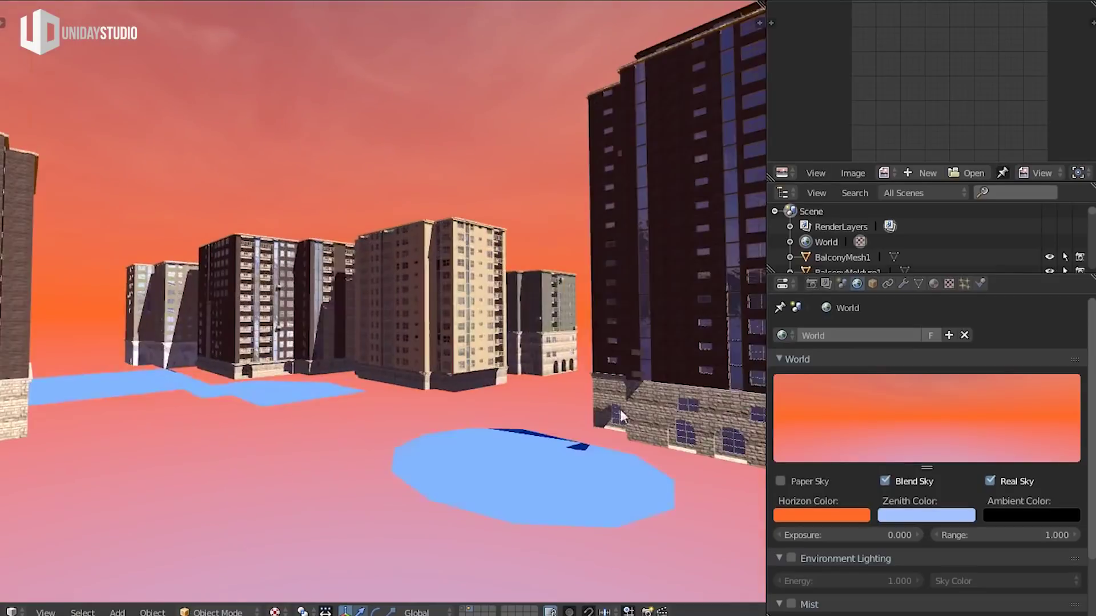
pyautogui.click(827, 516)
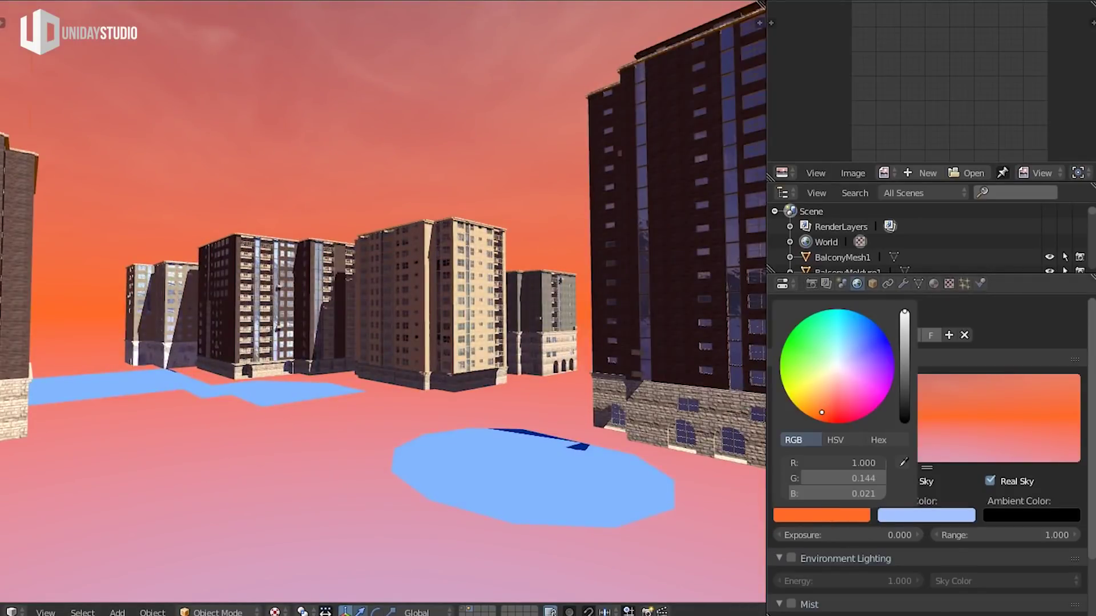
pyautogui.click(844, 349)
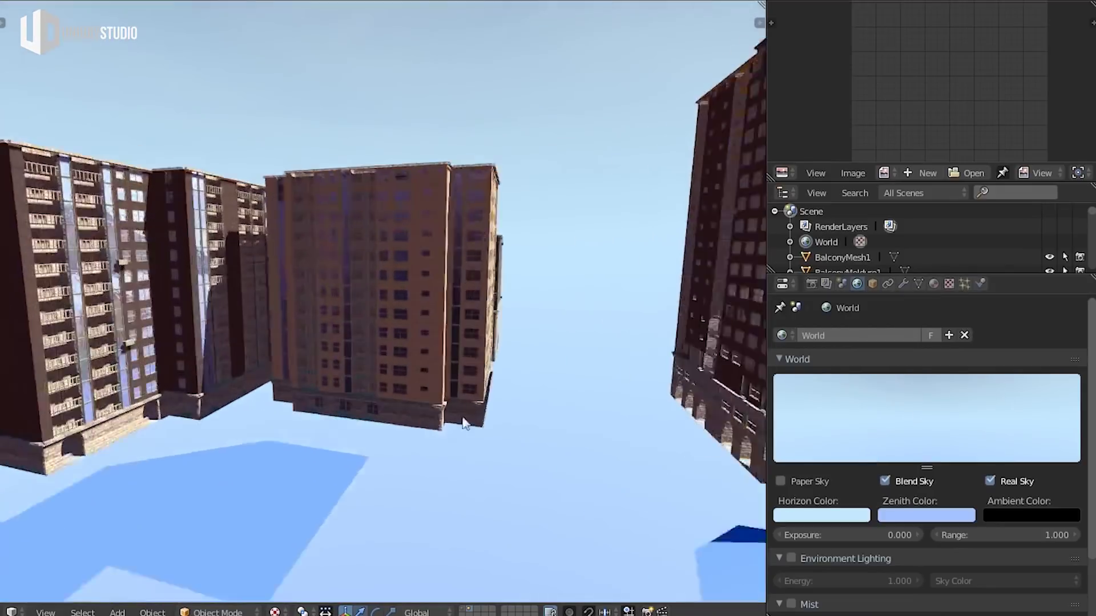
pyautogui.click(857, 517)
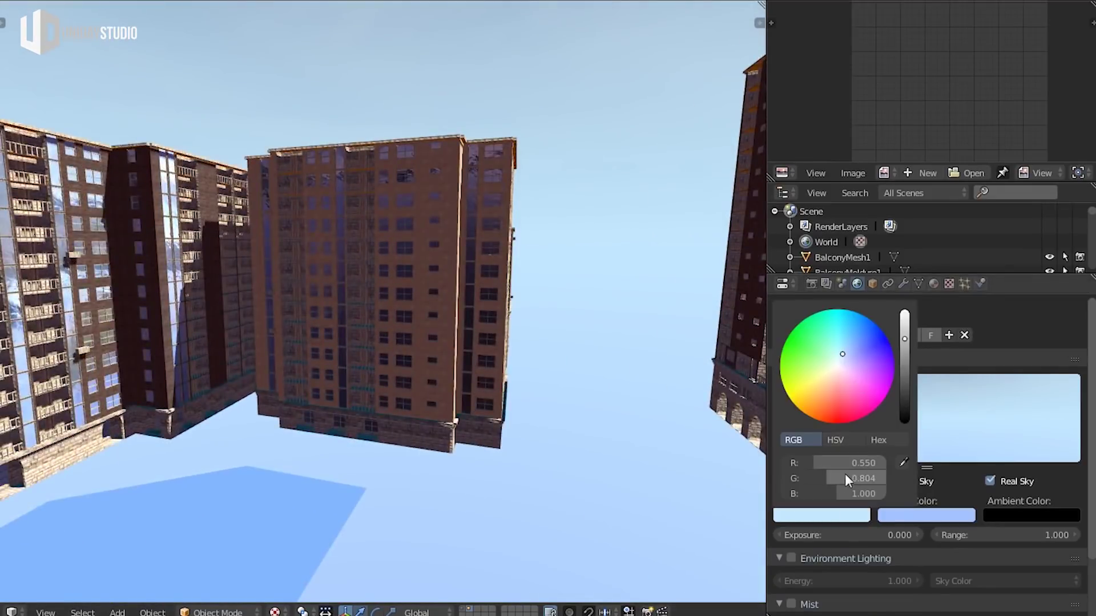
pyautogui.moveTo(904, 339); pyautogui.dragTo(905, 304)
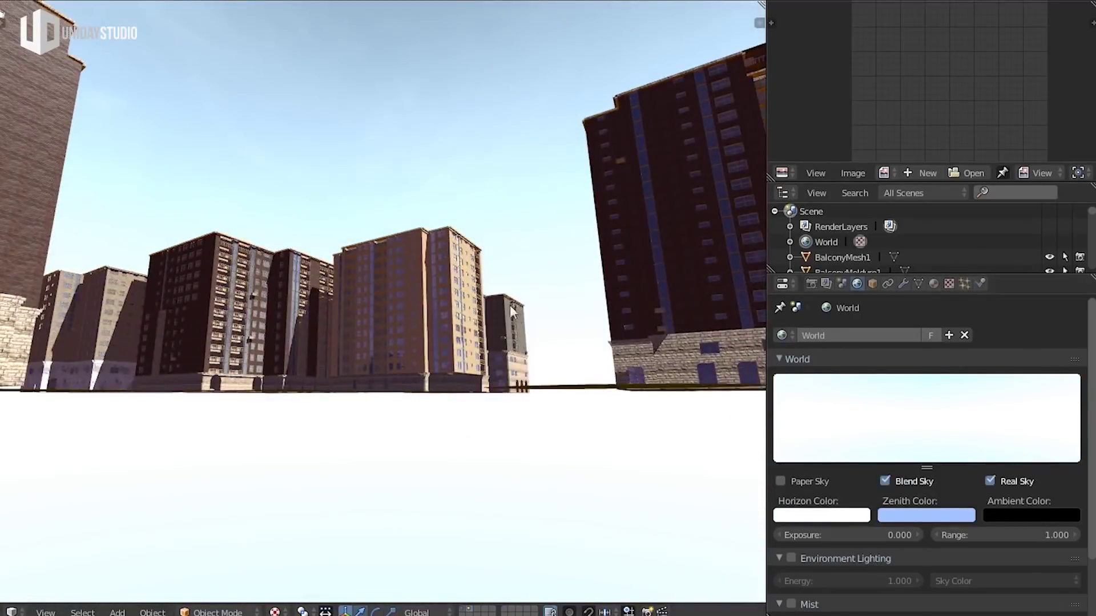
pyautogui.press('Escape')
pyautogui.moveTo(485, 434); pyautogui.dragTo(443, 367, button='middle')
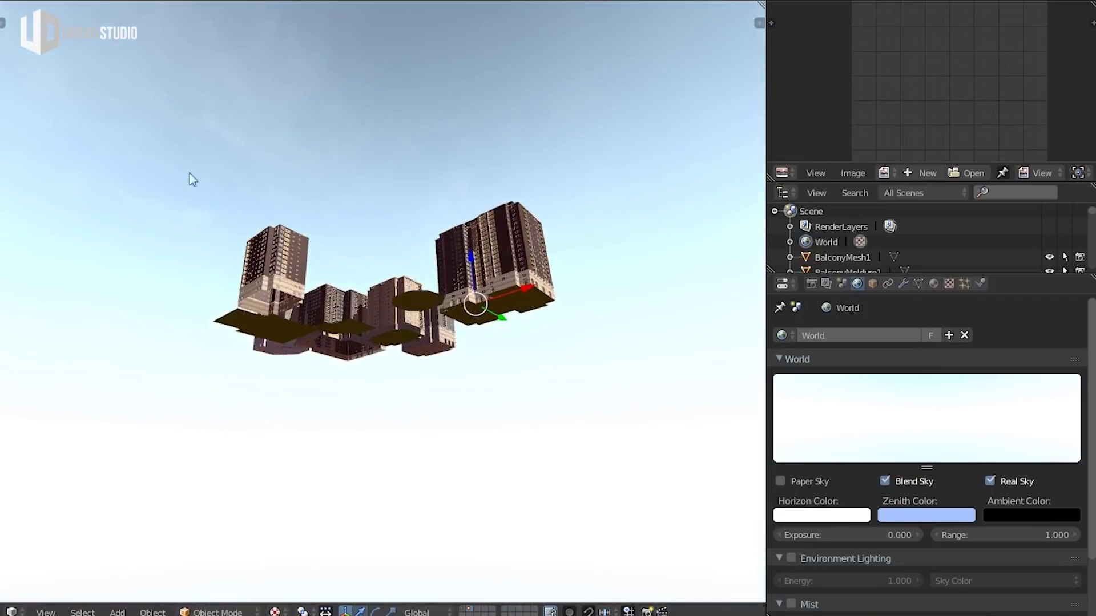
# Try red and orange zenith colours, then set the Zenith Color to white
pyautogui.click(950, 516)
pyautogui.moveTo(907, 351)
pyautogui.mouseDown()
pyautogui.moveTo(894, 367)
pyautogui.moveTo(893, 423)
pyautogui.moveTo(919, 419)
pyautogui.mouseUp()
pyautogui.moveTo(377, 399)
pyautogui.mouseDown(button='middle')
pyautogui.moveTo(351, 467)
pyautogui.moveTo(421, 533)
pyautogui.moveTo(459, 338)
pyautogui.moveTo(429, 354)
pyautogui.moveTo(451, 406)
pyautogui.mouseUp(button='middle')
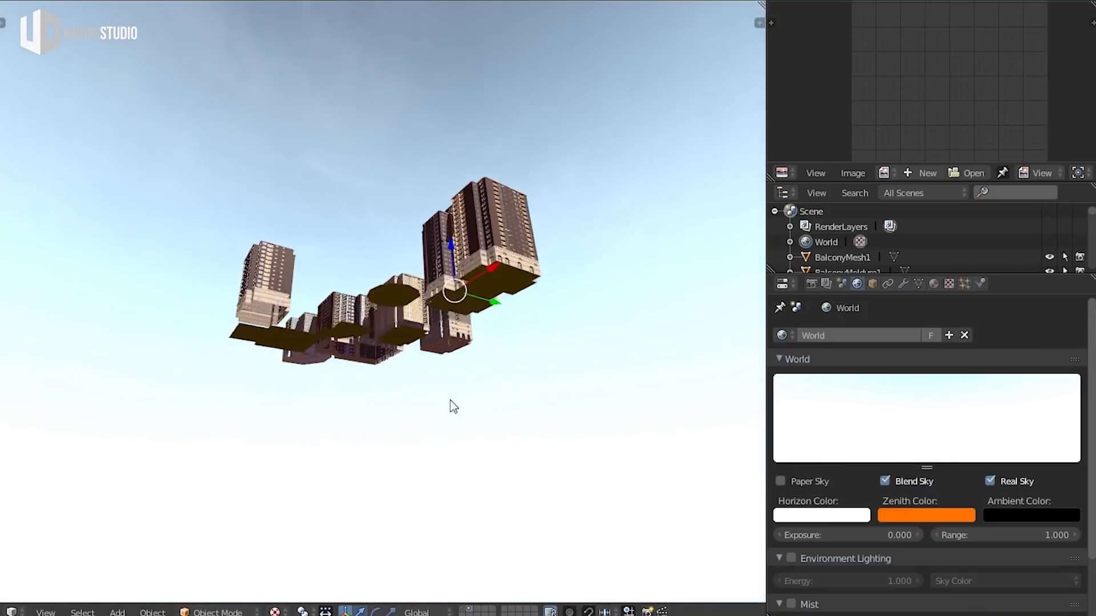
pyautogui.click(936, 514)
pyautogui.click(894, 358)
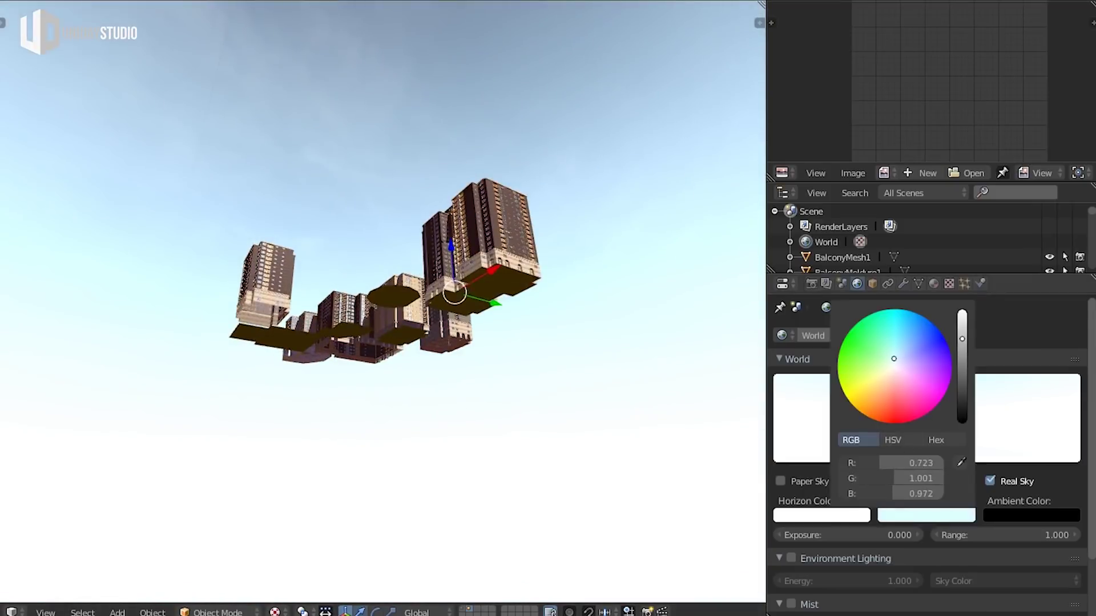
pyautogui.moveTo(913, 463); pyautogui.dragTo(970, 463)
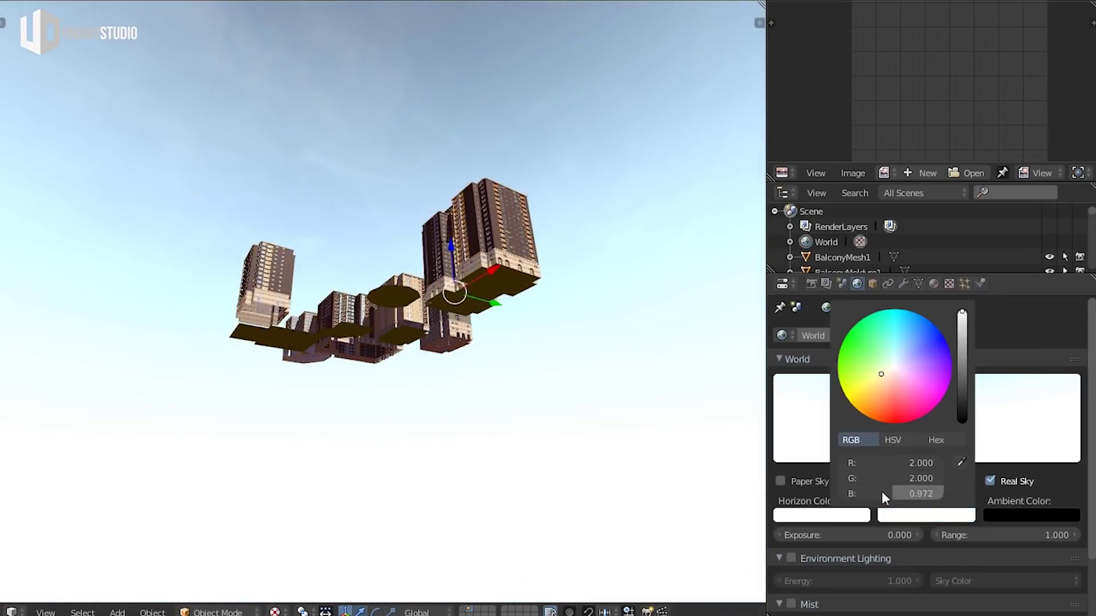
# Settle the Horizon Color on light blue (R 0.165, G 0.677, B 2.001)
pyautogui.click(818, 513)
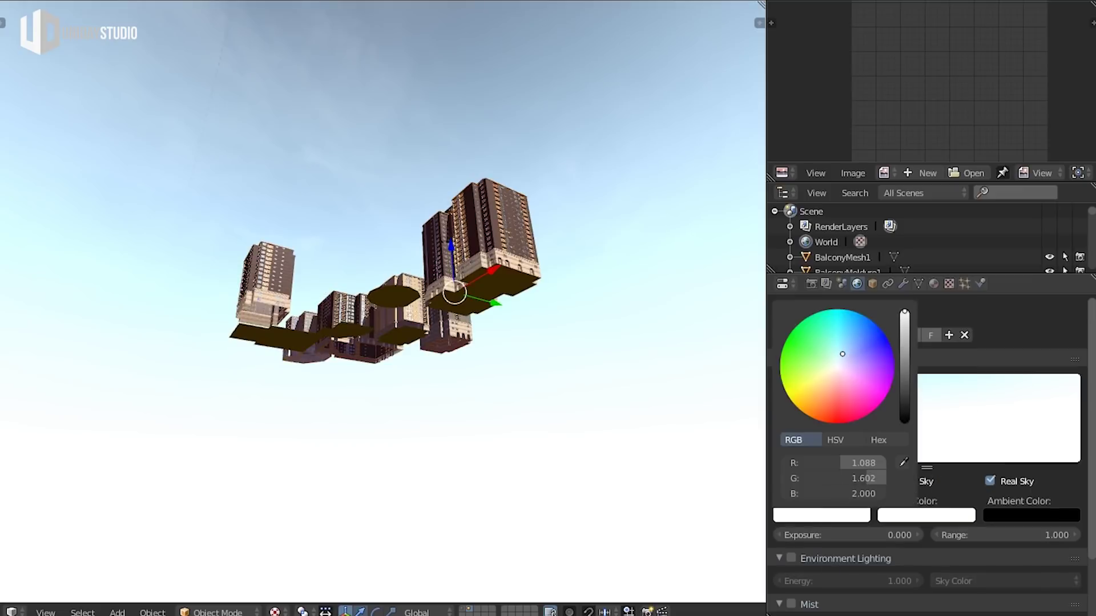
pyautogui.moveTo(842, 354); pyautogui.dragTo(847, 347)
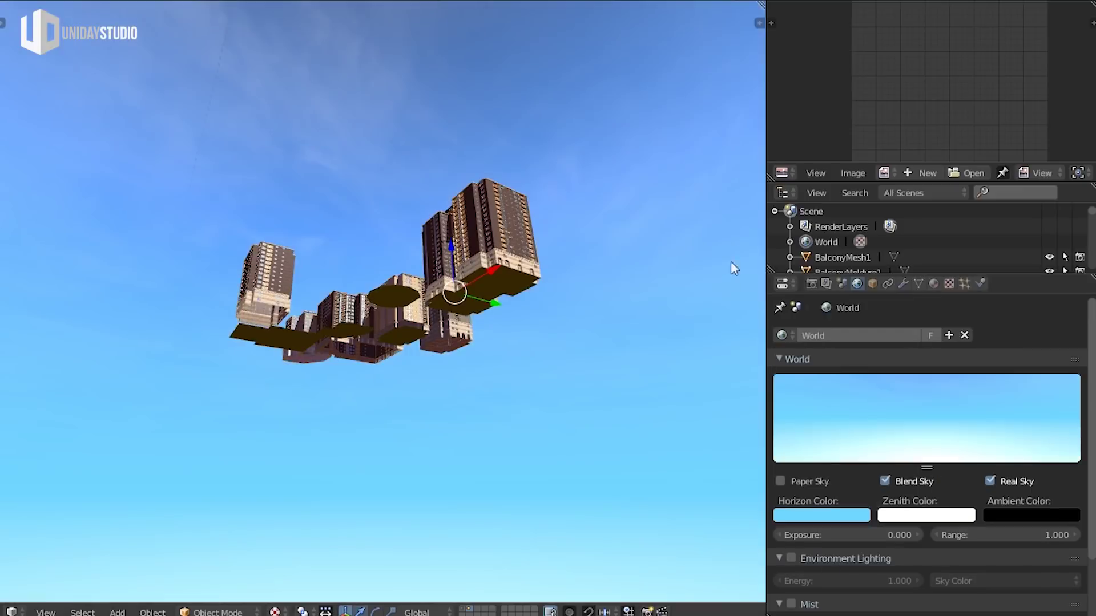
pyautogui.moveTo(734, 265); pyautogui.dragTo(477, 435, button='middle')
pyautogui.click(824, 513)
pyautogui.scroll(5, 467, 357)
pyautogui.moveTo(467, 358)
pyautogui.mouseDown(button='middle')
pyautogui.moveTo(392, 314)
pyautogui.moveTo(286, 175)
pyautogui.moveTo(343, 329)
pyautogui.moveTo(355, 431)
pyautogui.moveTo(401, 186)
pyautogui.mouseUp(button='middle')
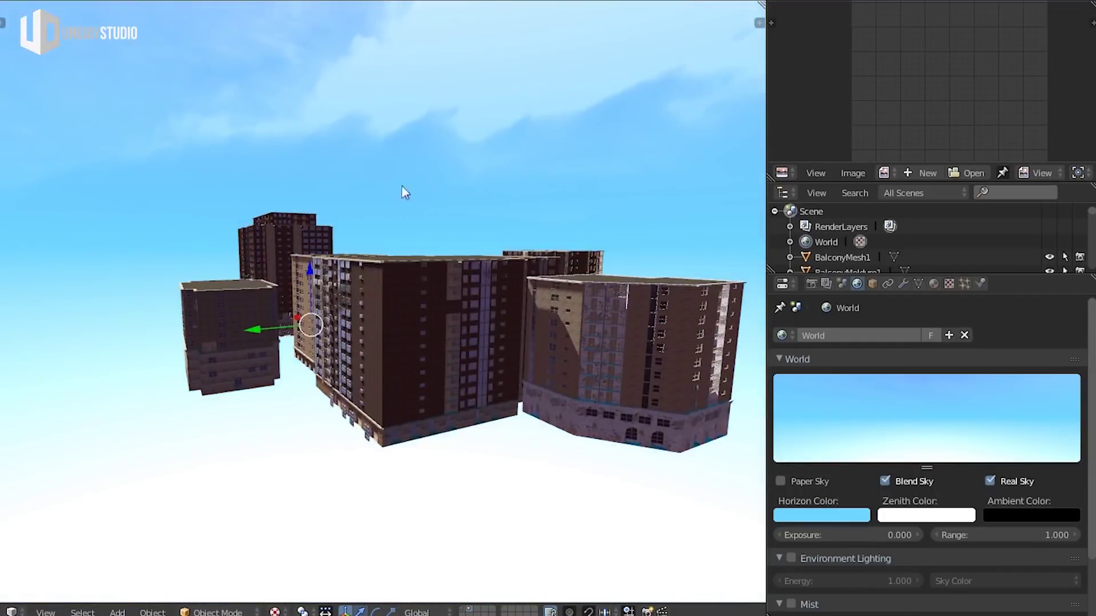
pyautogui.click(832, 516)
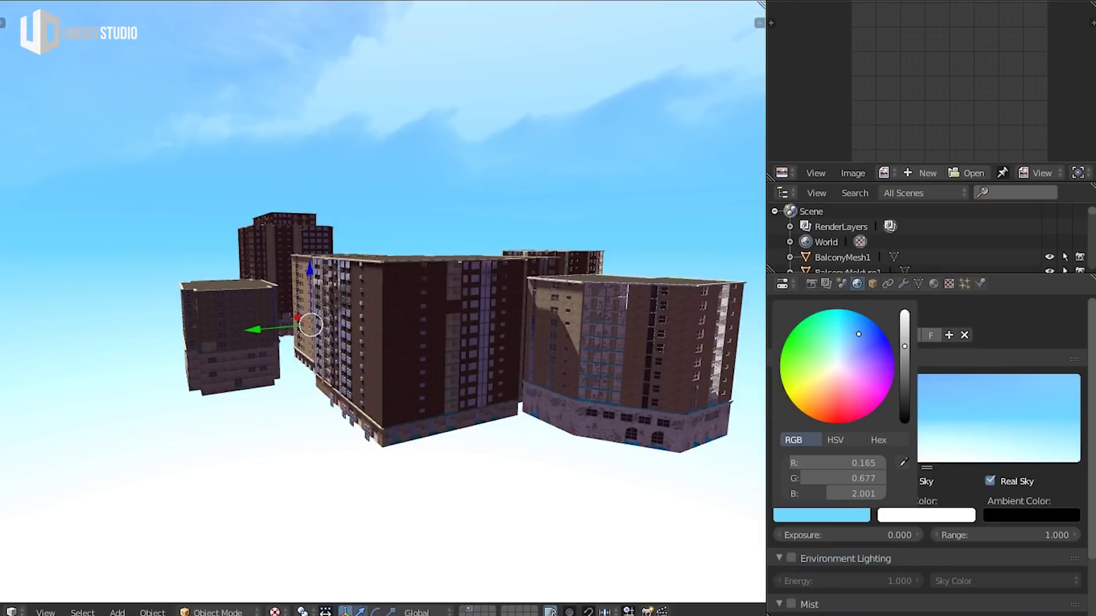
pyautogui.moveTo(859, 334); pyautogui.dragTo(848, 347)
pyautogui.click(947, 284)
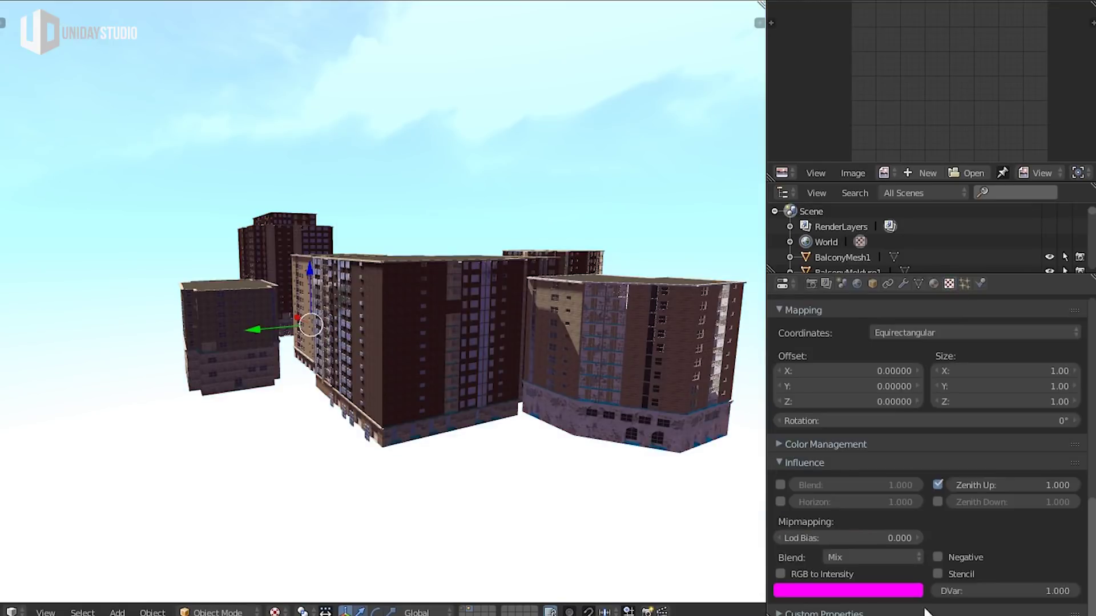
# Re-enable the texture's Horizon, Zenith Down and Blend influence, restoring the cliff-top panorama
pyautogui.click(939, 503)
pyautogui.click(781, 500)
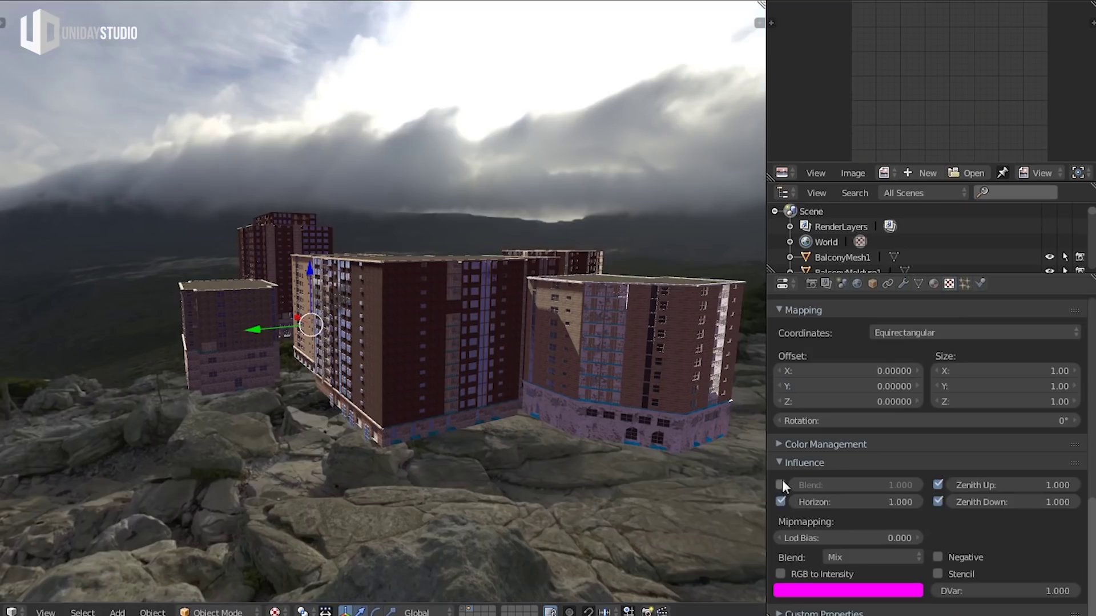
pyautogui.click(780, 485)
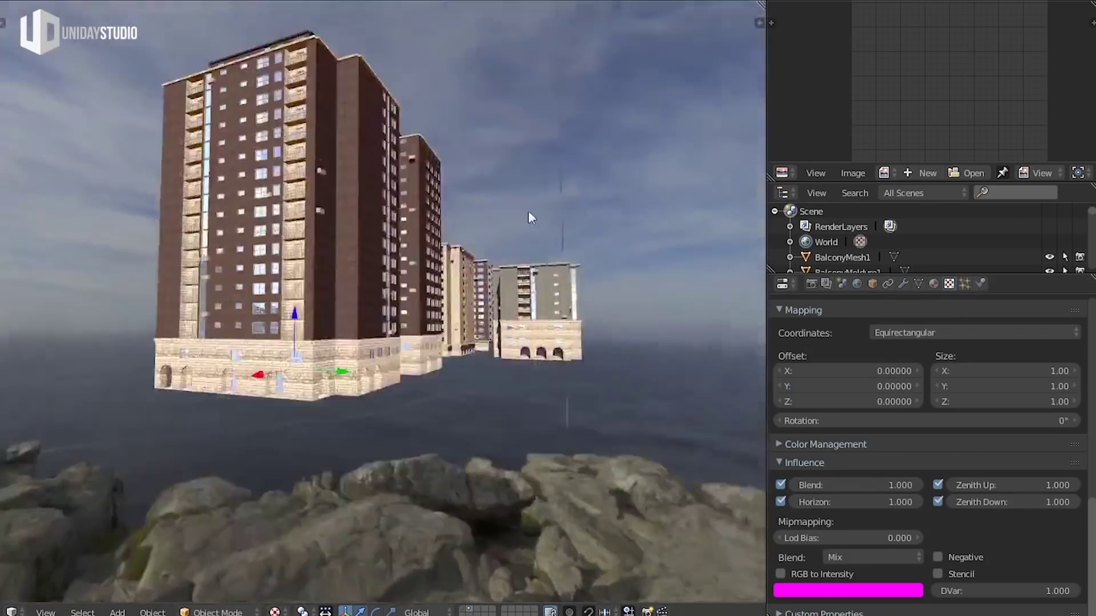
pyautogui.moveTo(528, 217)
pyautogui.mouseDown(button='middle')
pyautogui.moveTo(442, 374)
pyautogui.moveTo(497, 431)
pyautogui.moveTo(517, 342)
pyautogui.moveTo(586, 310)
pyautogui.moveTo(494, 429)
pyautogui.mouseUp(button='middle')
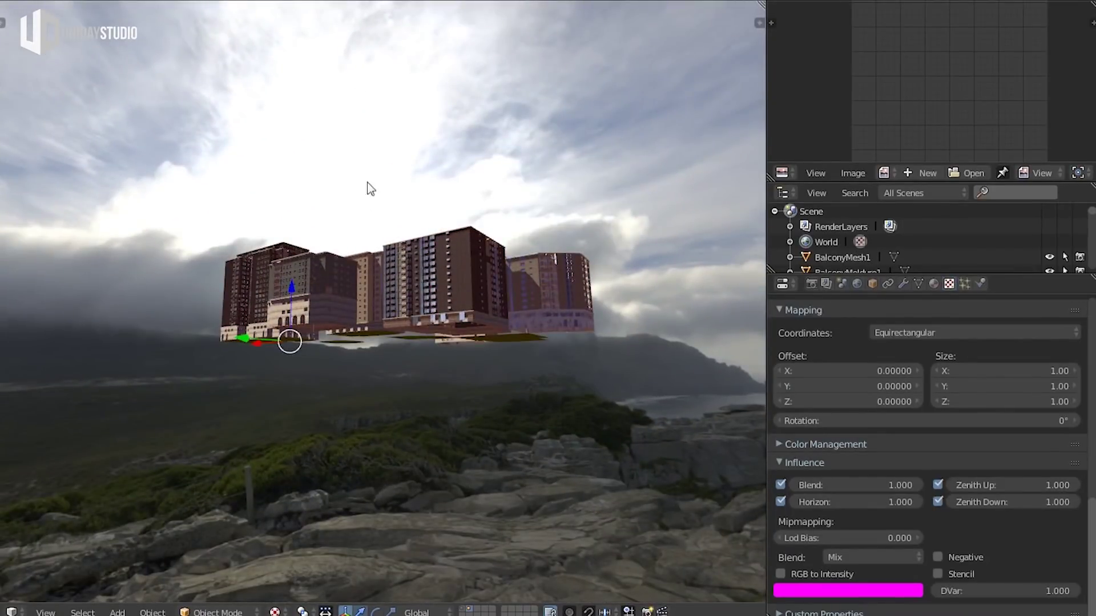
# Turn off Only Render so the sun lamp shows in the viewport
pyautogui.press('n')
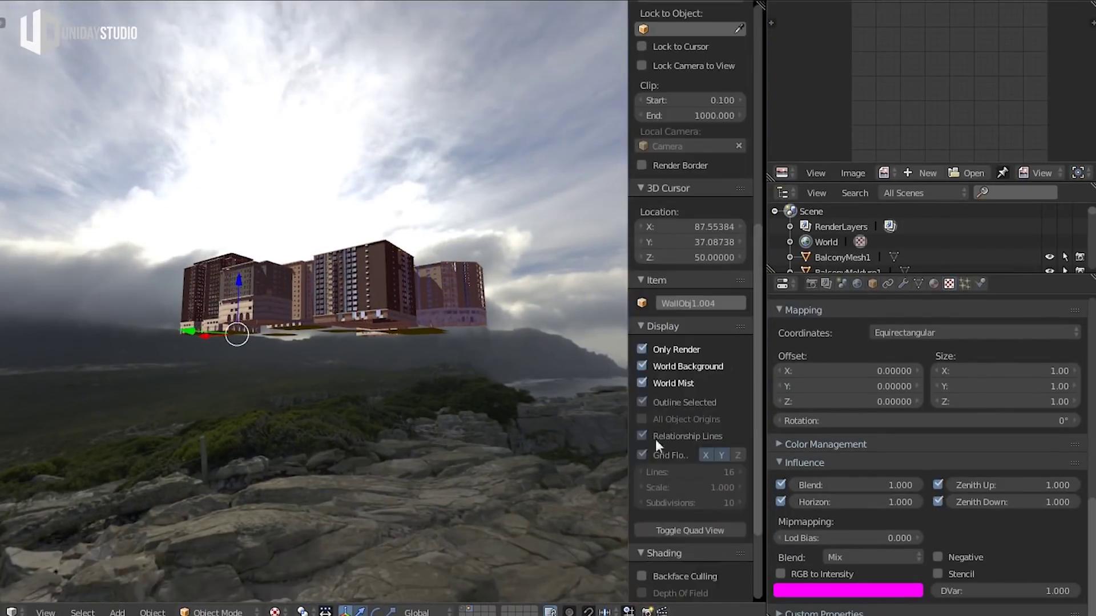
pyautogui.click(652, 349)
pyautogui.press('n')
pyautogui.moveTo(652, 349)
pyautogui.mouseDown(button='middle')
pyautogui.moveTo(245, 117)
pyautogui.moveTo(372, 275)
pyautogui.moveTo(396, 214)
pyautogui.moveTo(430, 359)
pyautogui.moveTo(390, 298)
pyautogui.mouseUp(button='middle')
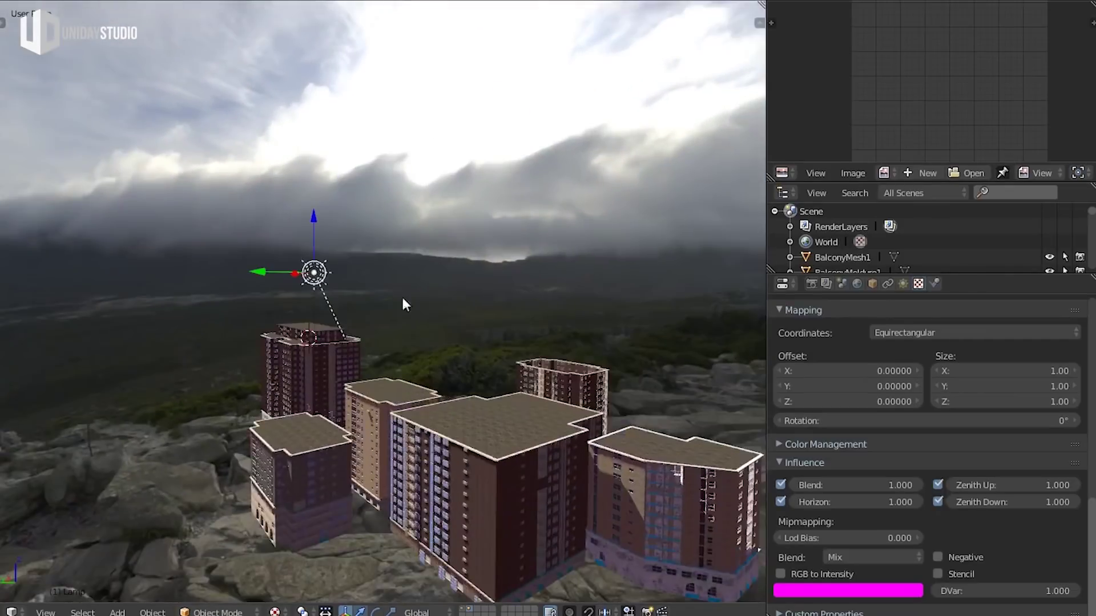
# Rotate the sun lamp around the Z axis twice
pyautogui.press('r')
pyautogui.press('z')
pyautogui.click(388, 440)
pyautogui.moveTo(388, 440)
pyautogui.mouseDown(button='middle')
pyautogui.moveTo(396, 478)
pyautogui.moveTo(513, 402)
pyautogui.moveTo(503, 420)
pyautogui.mouseUp(button='middle')
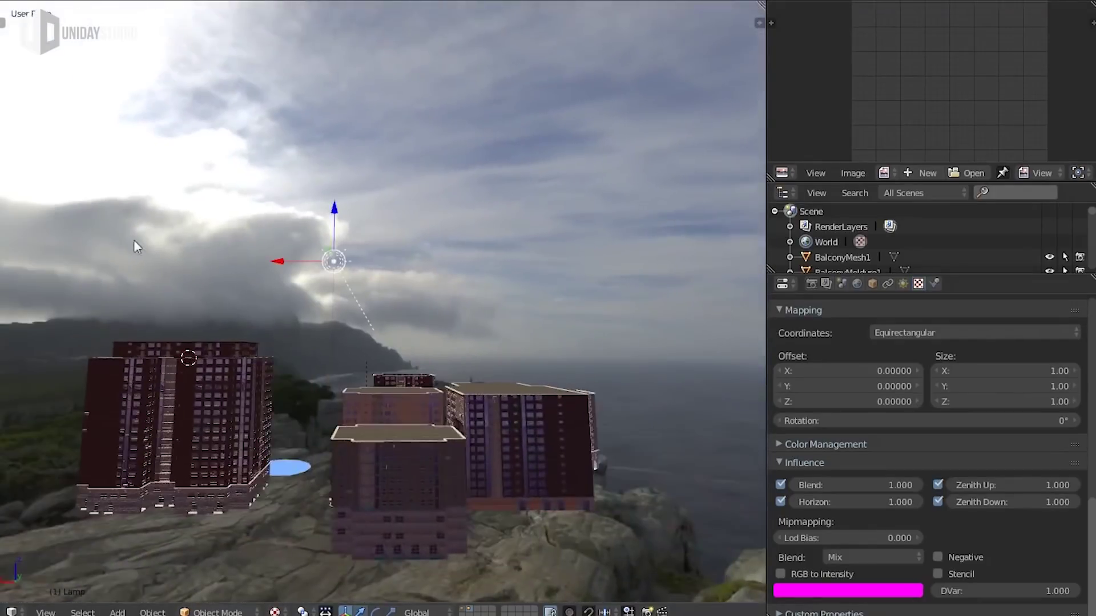
pyautogui.moveTo(133, 239); pyautogui.dragTo(337, 429, button='middle')
pyautogui.press('r')
pyautogui.click(454, 362)
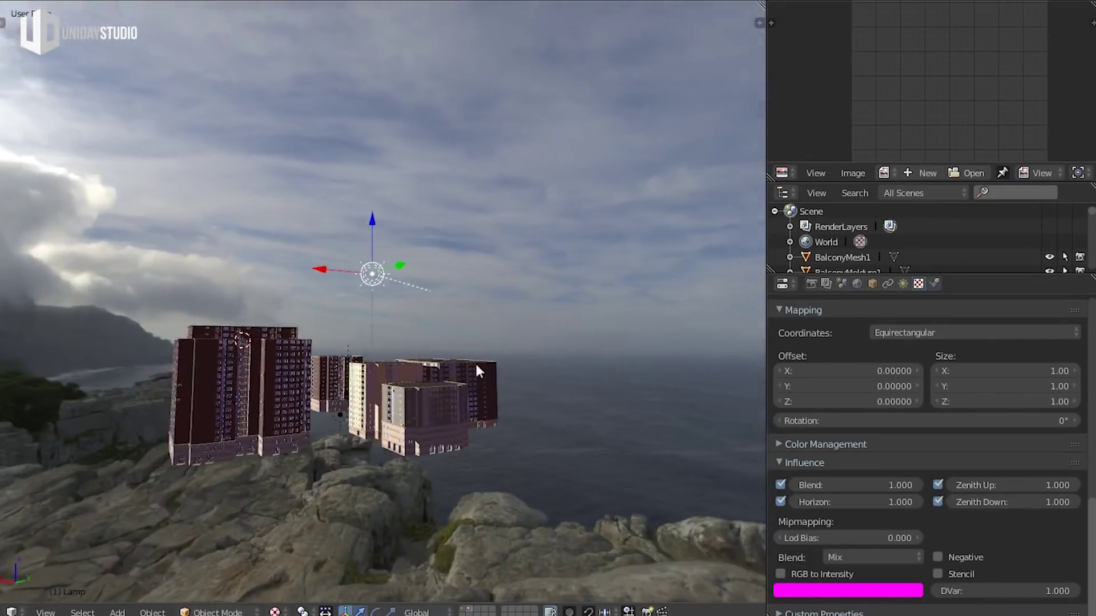
pyautogui.moveTo(475, 361); pyautogui.dragTo(396, 358, button='middle')
pyautogui.moveTo(248, 378)
pyautogui.mouseDown(button='middle')
pyautogui.moveTo(351, 454)
pyautogui.moveTo(417, 471)
pyautogui.mouseUp(button='middle')
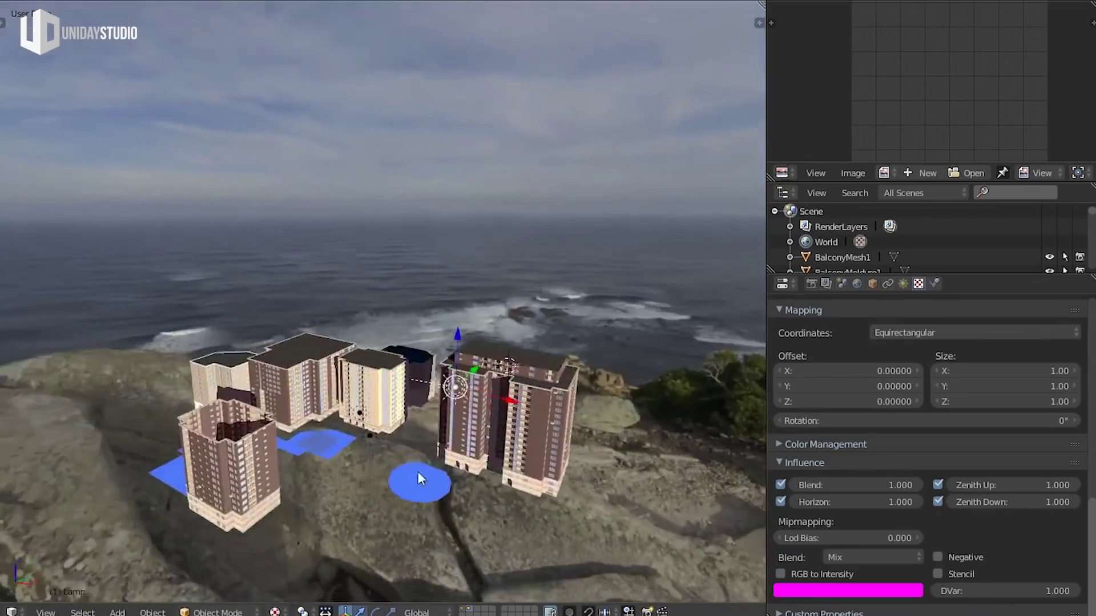
# Move the sun lamp to a new position above the buildings
pyautogui.press('g')
pyautogui.click(513, 533)
pyautogui.moveTo(513, 532)
pyautogui.mouseDown(button='middle')
pyautogui.moveTo(424, 419)
pyautogui.moveTo(438, 436)
pyautogui.moveTo(472, 396)
pyautogui.moveTo(638, 329)
pyautogui.moveTo(579, 403)
pyautogui.mouseUp(button='middle')
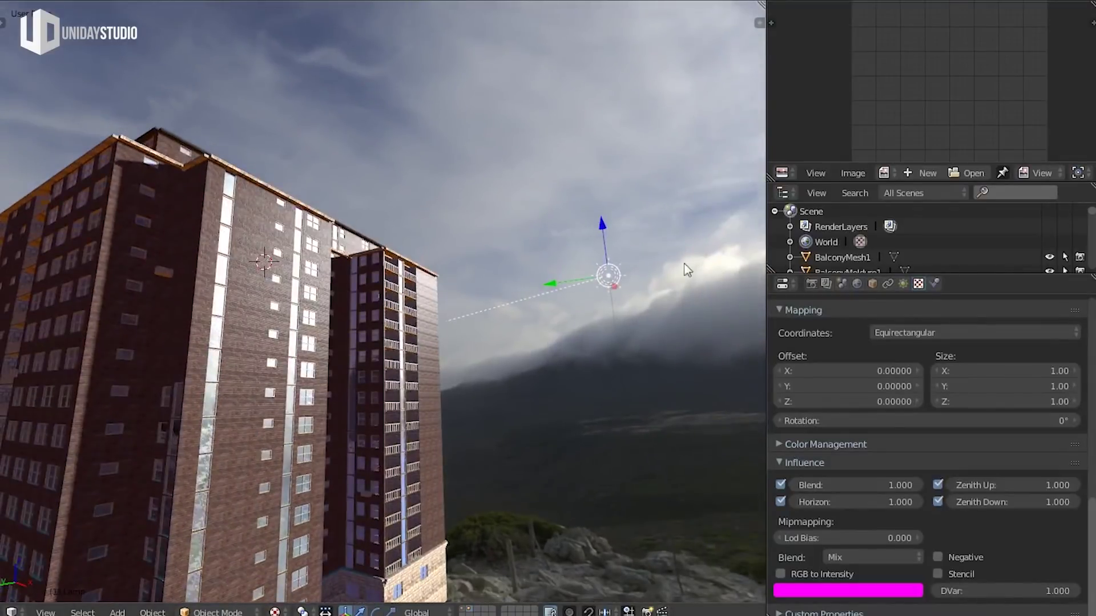
pyautogui.scroll(10, 924, 457)
# Set the sun lamp energy to 3.430 and re-enable Only Render in the viewport
pyautogui.click(902, 283)
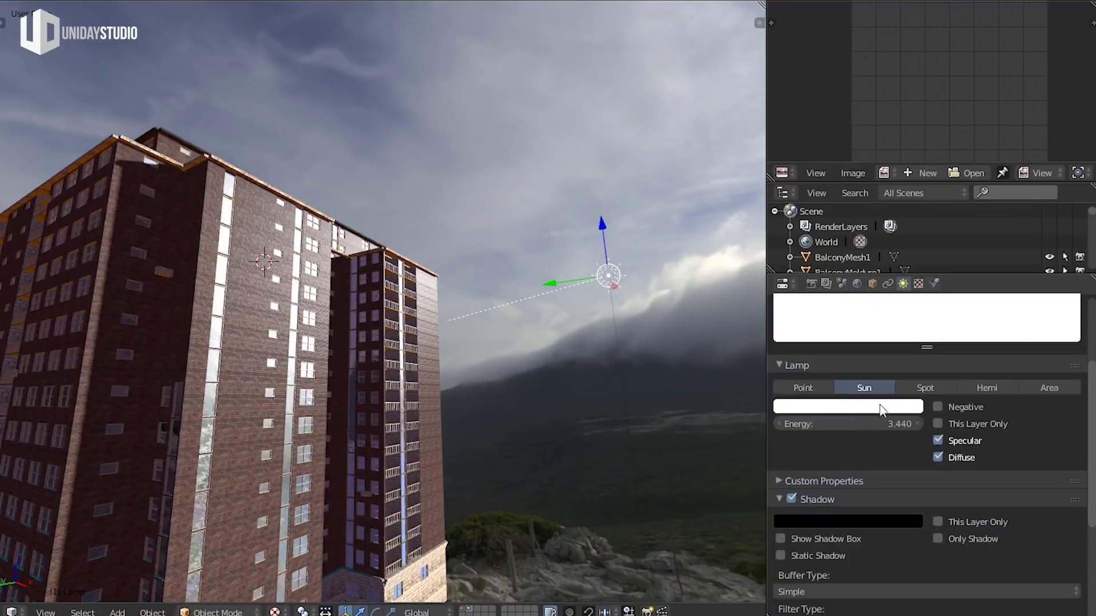
pyautogui.moveTo(847, 423); pyautogui.dragTo(844, 423)
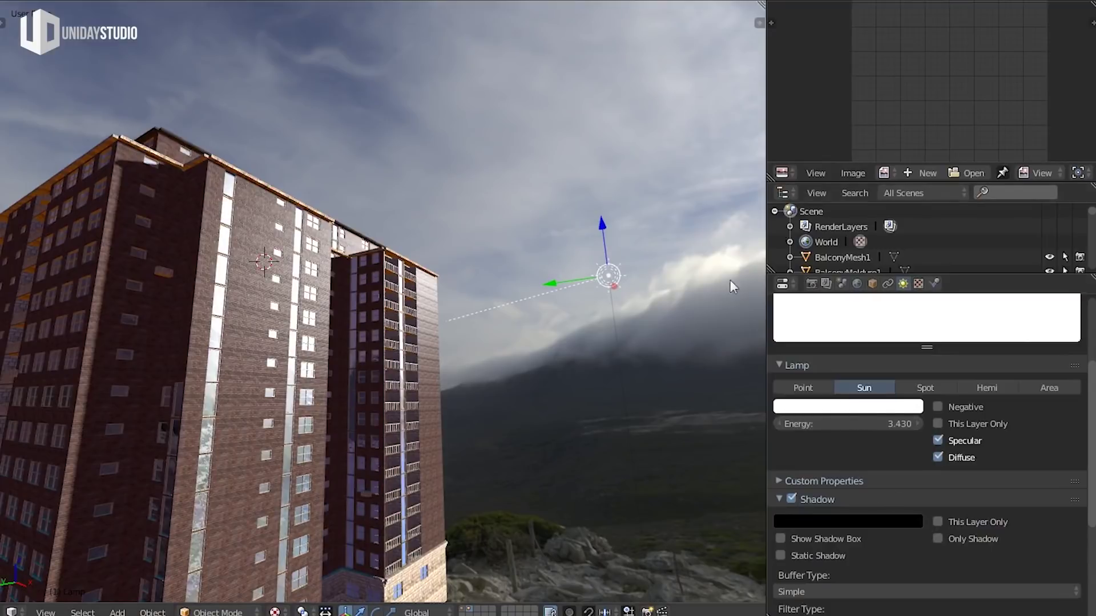
pyautogui.press('n')
pyautogui.scroll(-1, 667, 285)
pyautogui.click(661, 285)
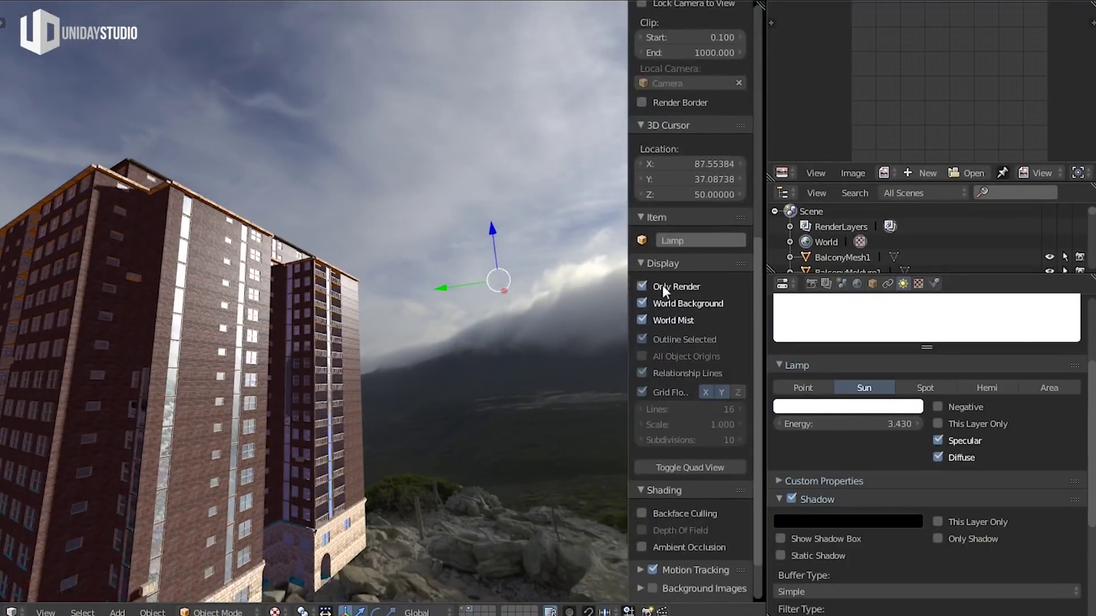
pyautogui.press('n')
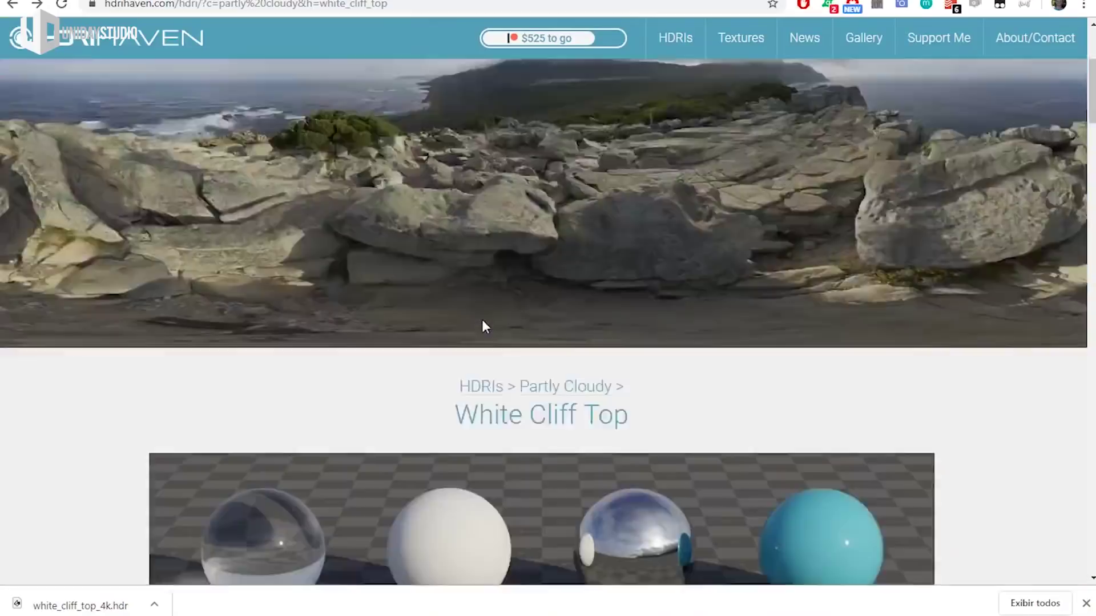
pyautogui.scroll(-8, 481, 319)
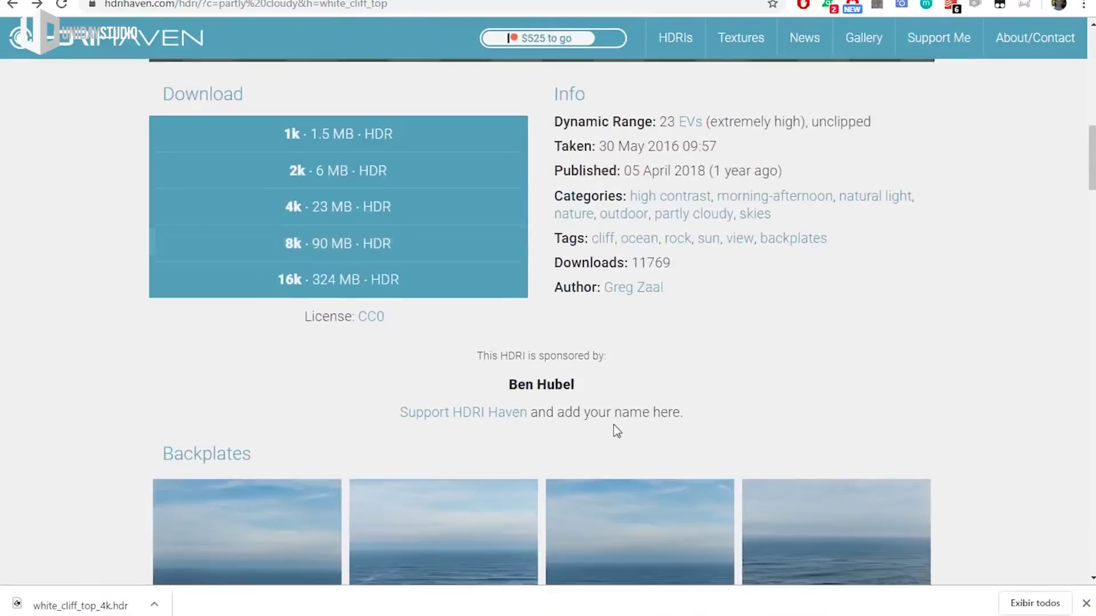
# Enlarge one White Cliff Top backplate photo, then scroll back up to the panorama preview
pyautogui.scroll(-7, 611, 428)
pyautogui.scroll(-4, 741, 394)
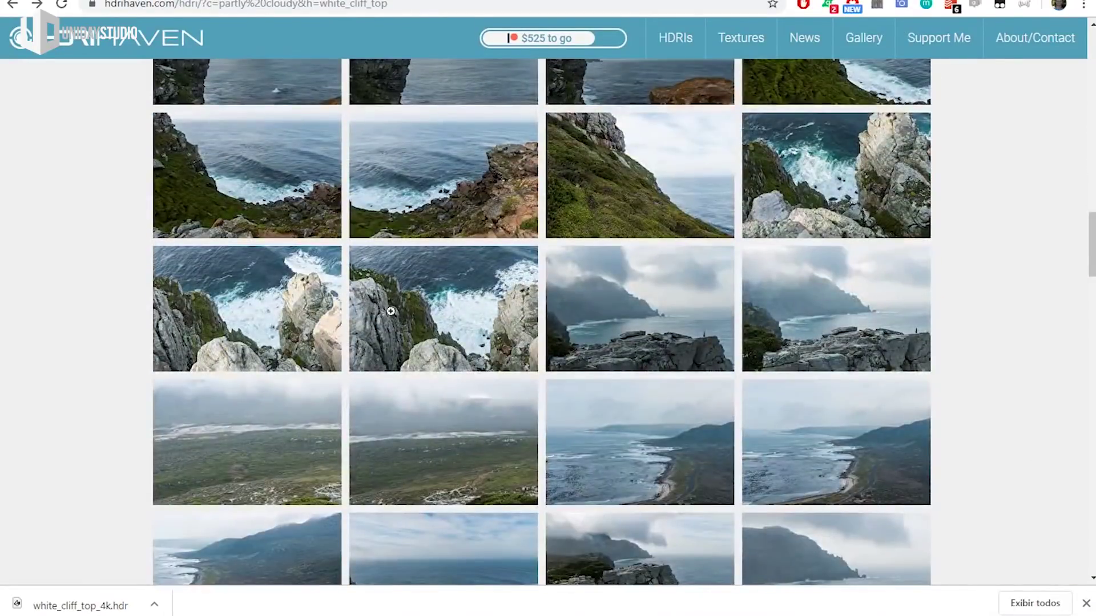
pyautogui.click(236, 324)
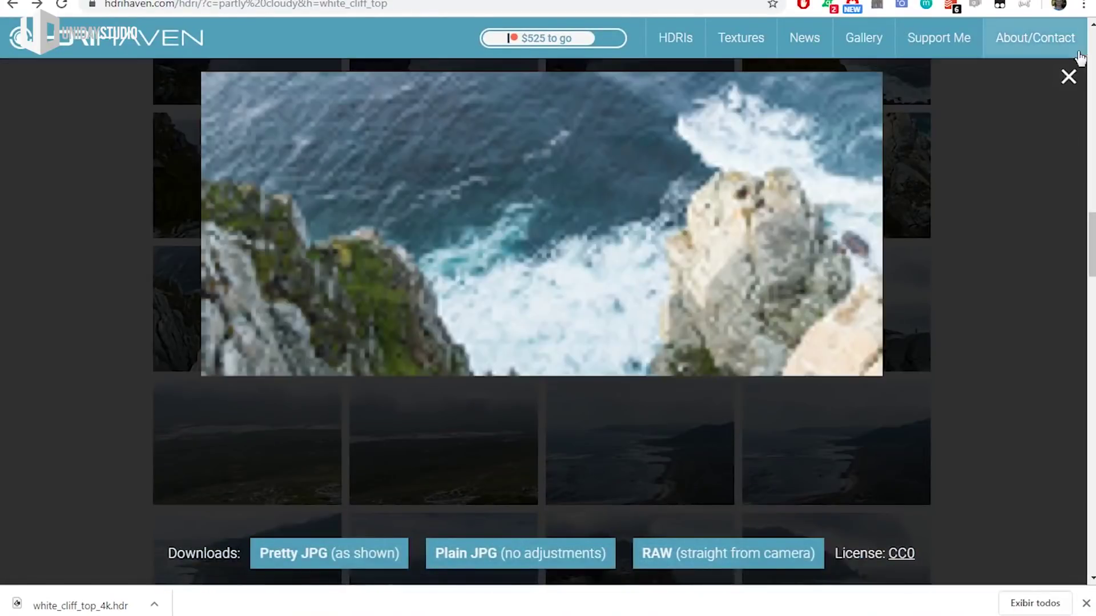
pyautogui.click(1068, 78)
pyautogui.scroll(5, 734, 447)
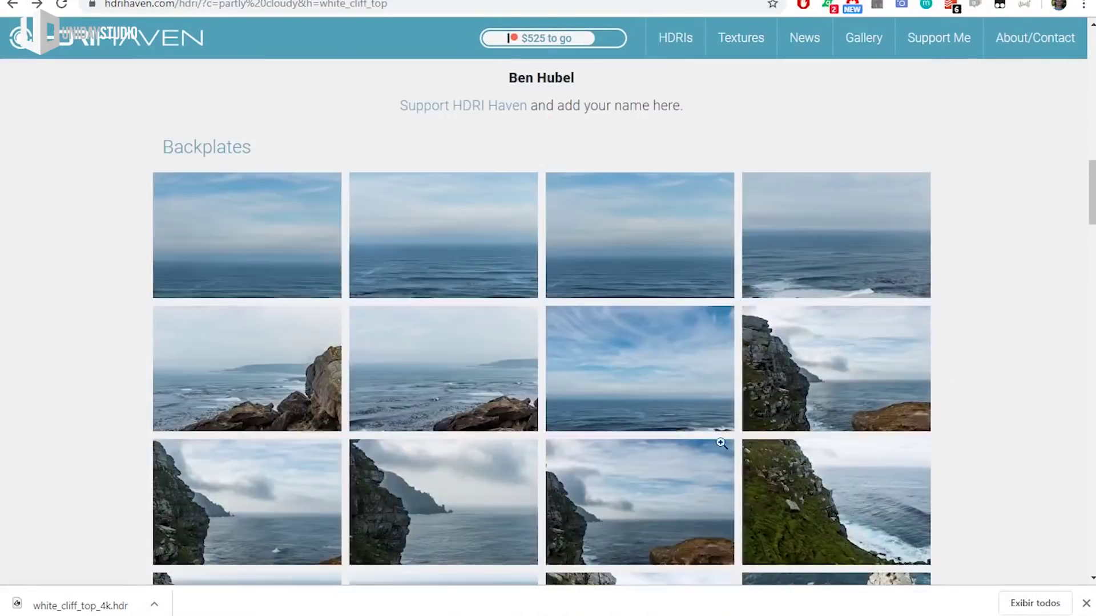
pyautogui.scroll(10, 280, 383)
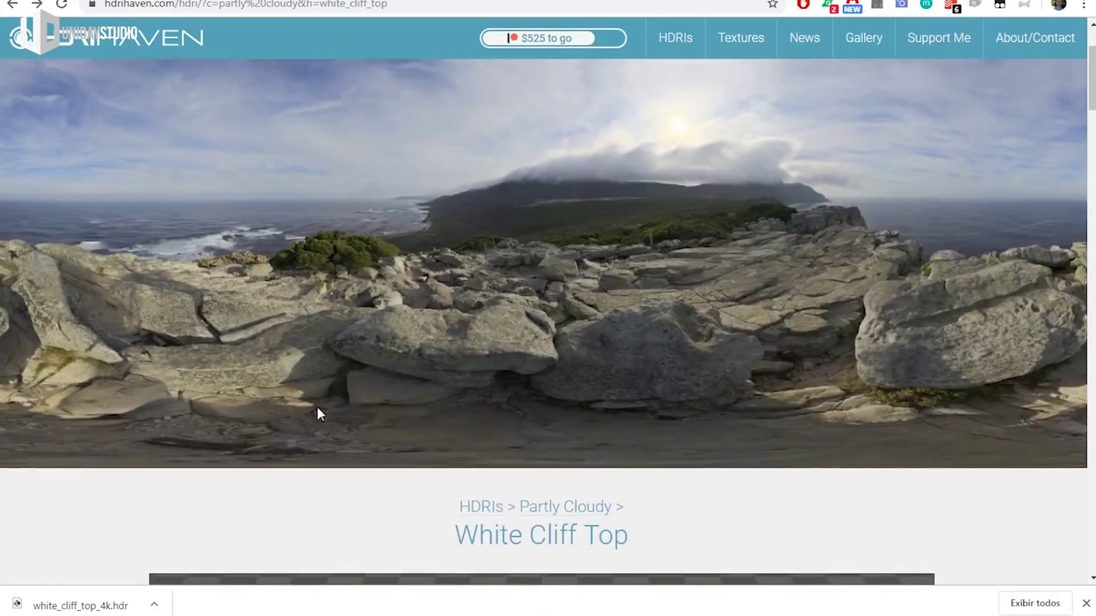
pyautogui.scroll(2, 317, 406)
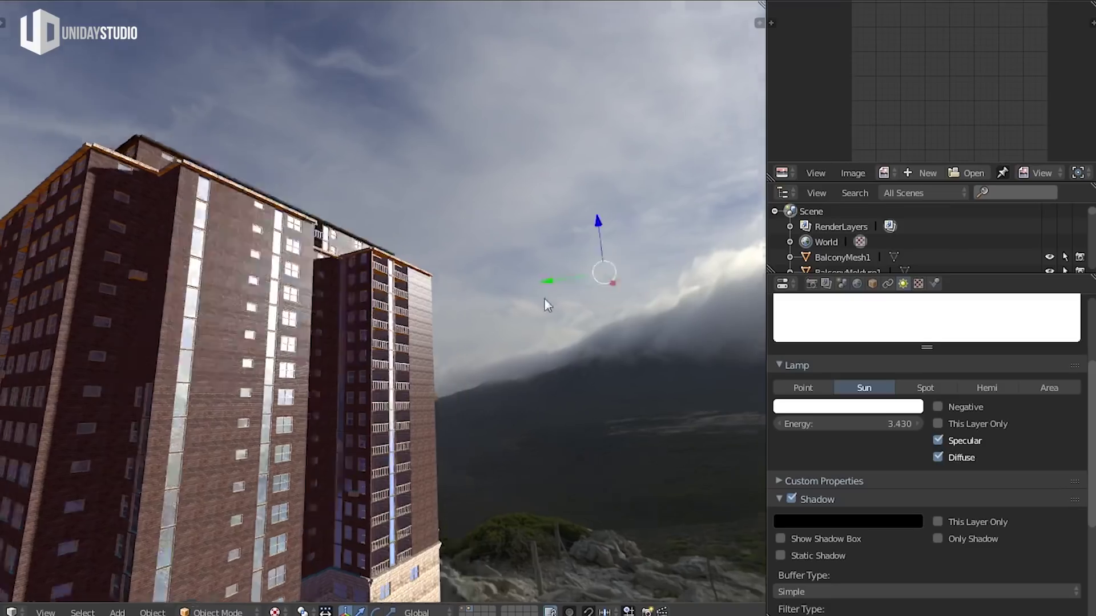
pyautogui.moveTo(544, 298)
pyautogui.mouseDown(button='middle')
pyautogui.moveTo(467, 295)
pyautogui.moveTo(581, 282)
pyautogui.moveTo(688, 313)
pyautogui.moveTo(652, 304)
pyautogui.moveTo(274, 382)
pyautogui.moveTo(619, 371)
pyautogui.moveTo(590, 369)
pyautogui.moveTo(510, 428)
pyautogui.moveTo(505, 327)
pyautogui.moveTo(547, 301)
pyautogui.moveTo(604, 308)
pyautogui.mouseUp(button='middle')
# Turn off the world sky texture's Horizon and Zenith Down influence, leaving only Zenith Up
pyautogui.click(917, 284)
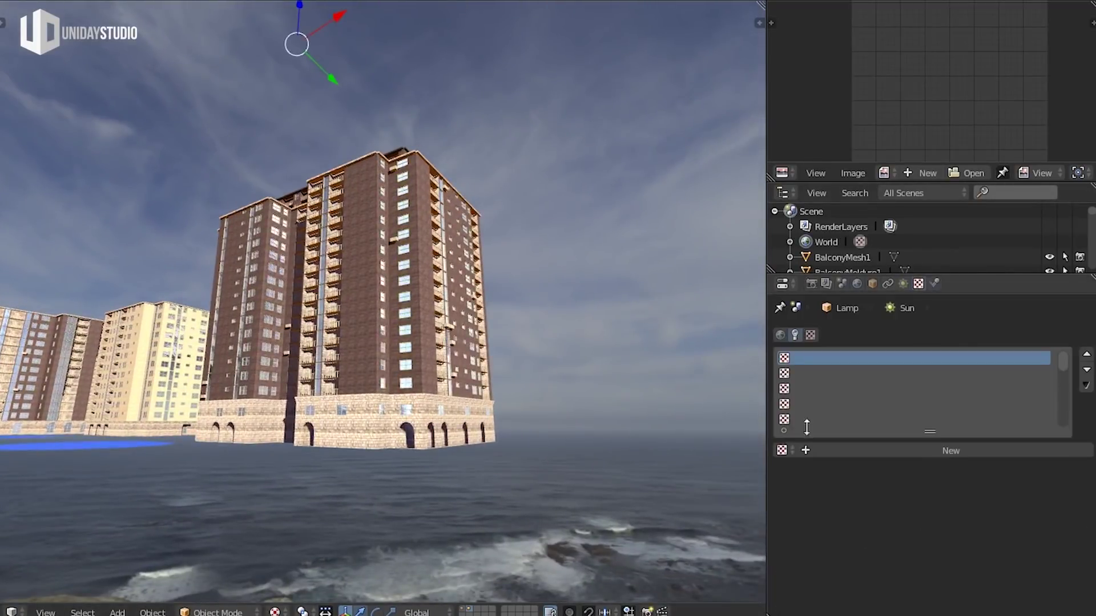
pyautogui.click(780, 335)
pyautogui.scroll(-15, 913, 411)
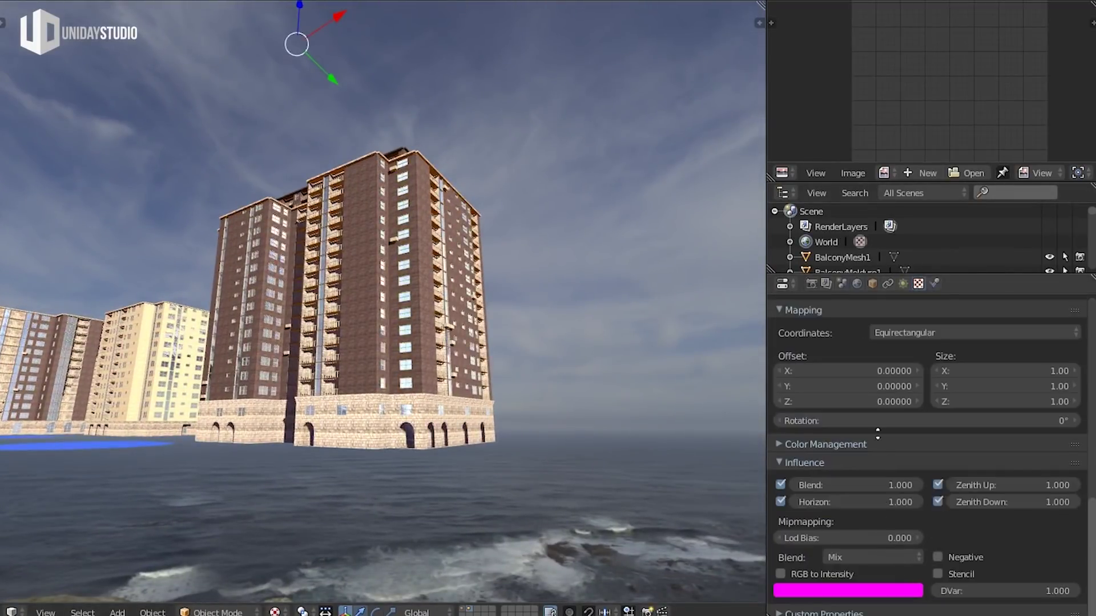
pyautogui.click(781, 504)
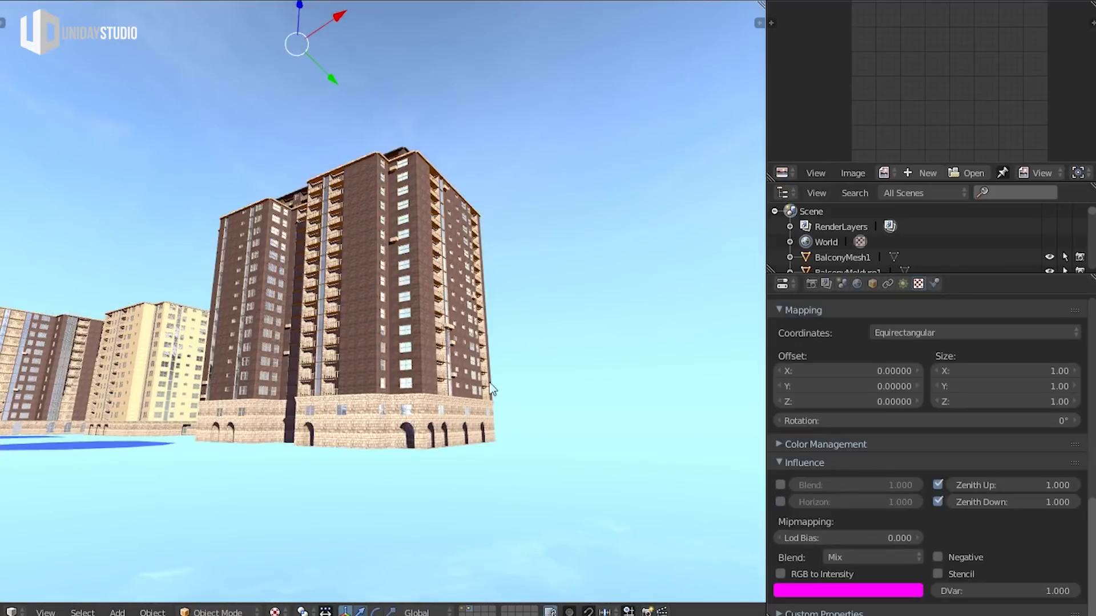
pyautogui.click(936, 504)
pyautogui.click(938, 502)
pyautogui.click(938, 502)
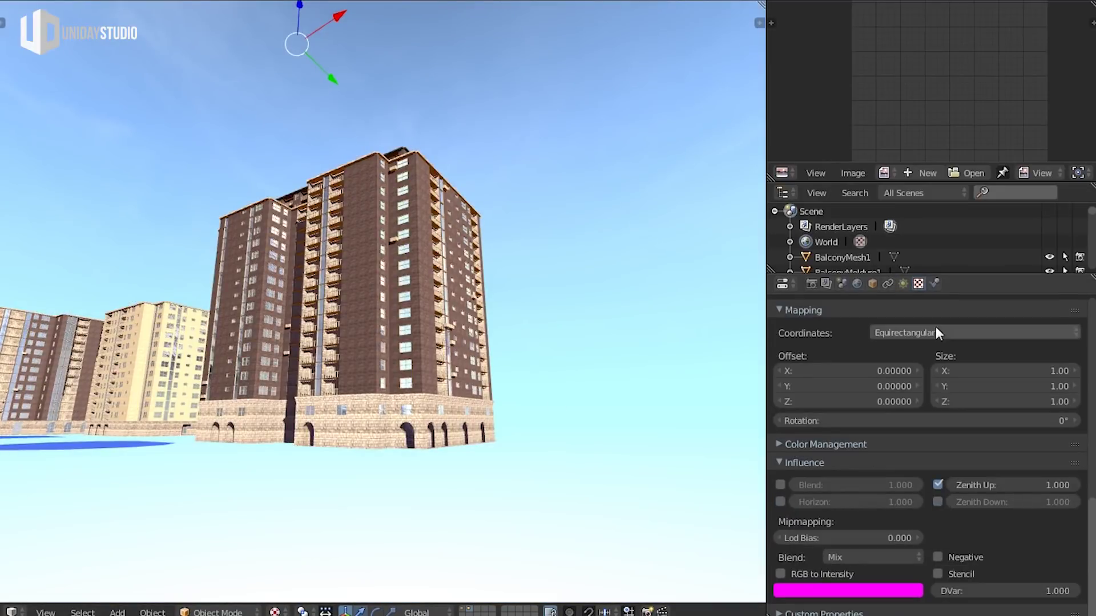
pyautogui.click(870, 282)
pyautogui.click(857, 283)
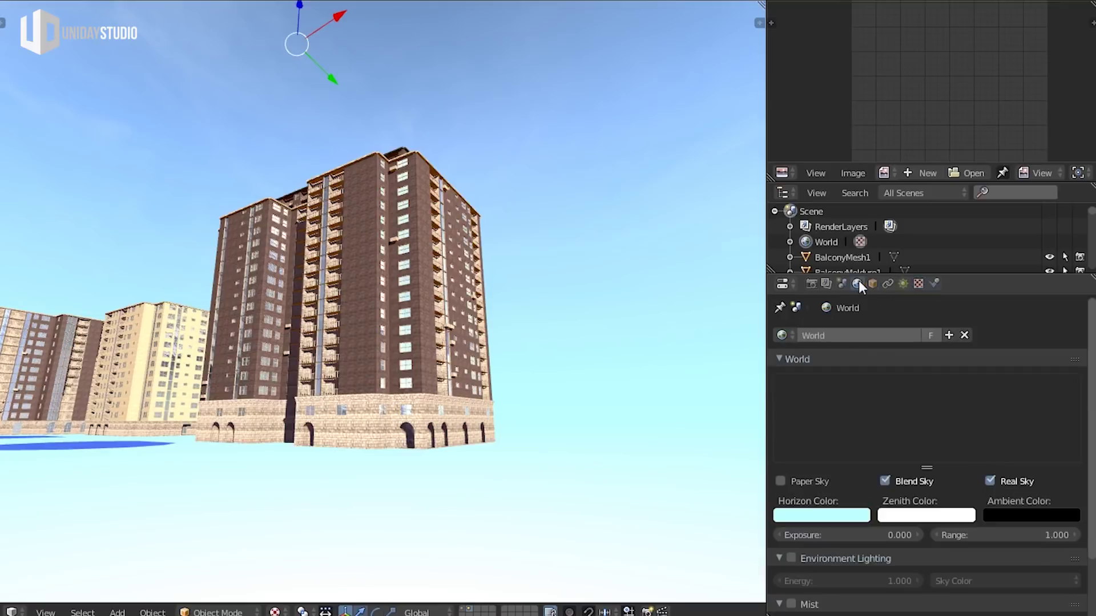
# Make the world Horizon Color white and re-enable the sky texture's Horizon, Blend and Zenith Down influences
pyautogui.click(854, 517)
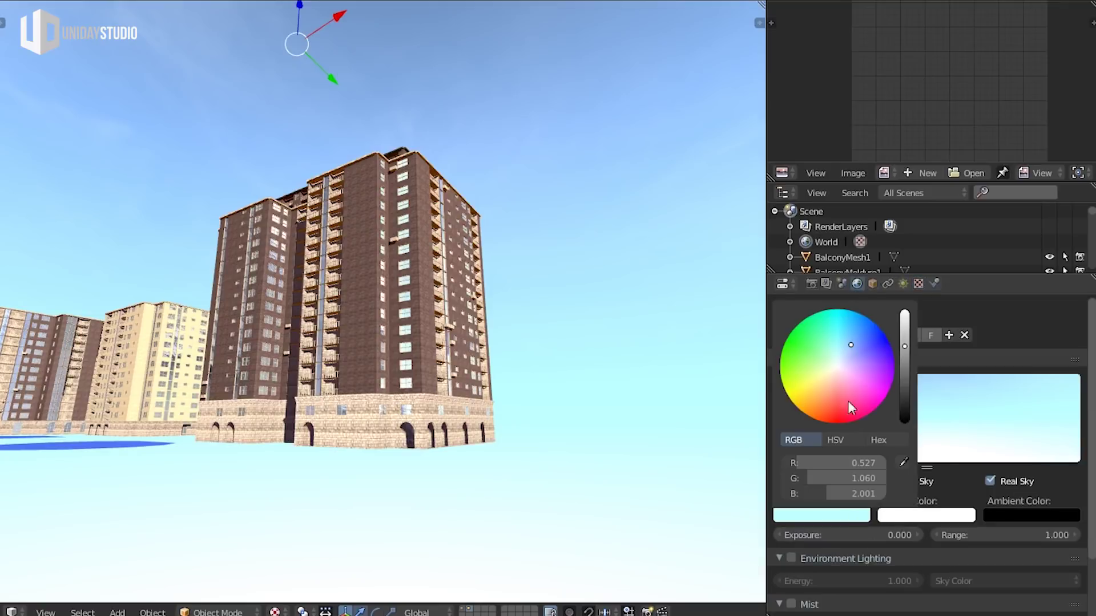
pyautogui.click(839, 355)
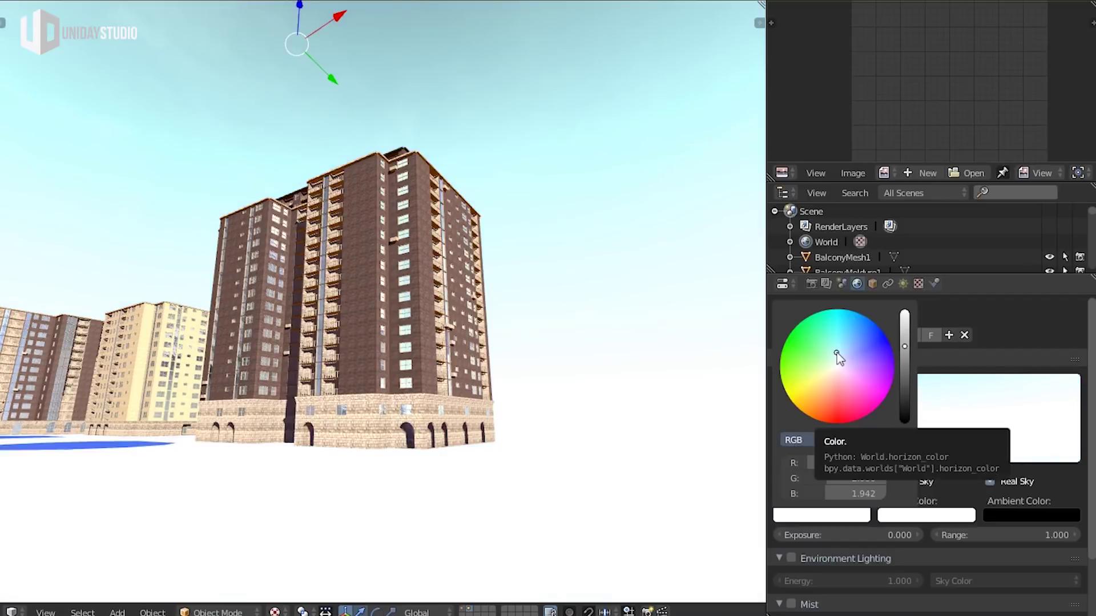
pyautogui.click(917, 283)
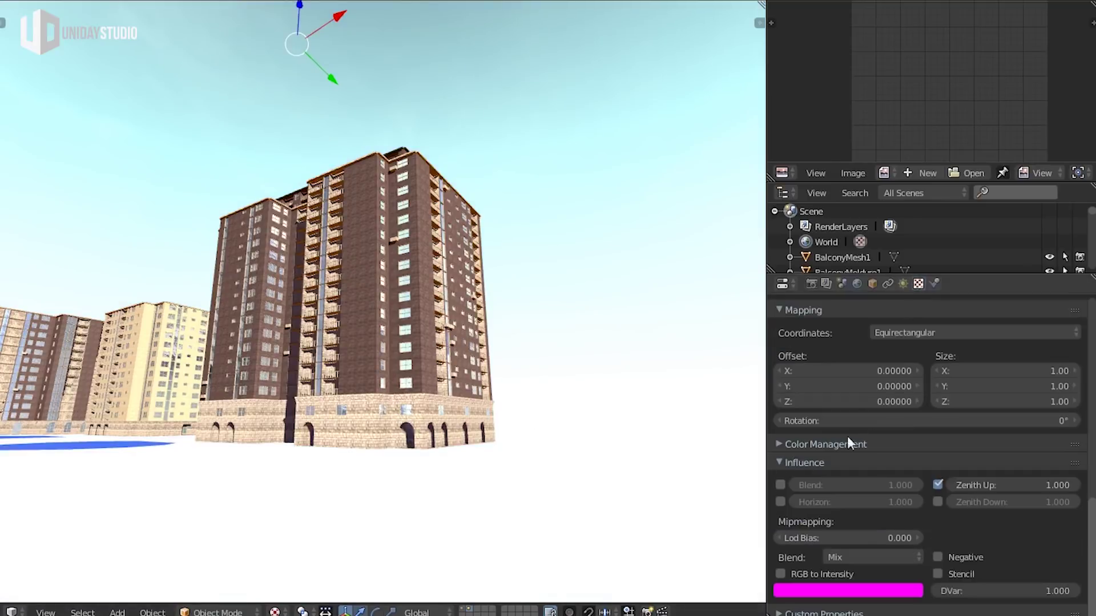
pyautogui.click(780, 501)
pyautogui.click(780, 485)
pyautogui.click(785, 486)
pyautogui.click(938, 501)
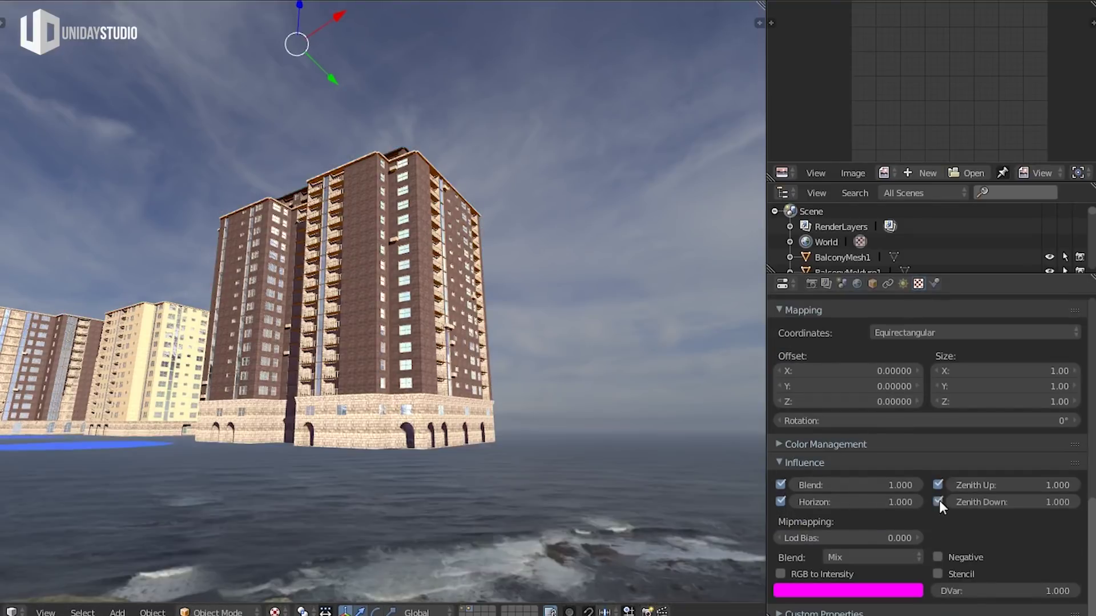